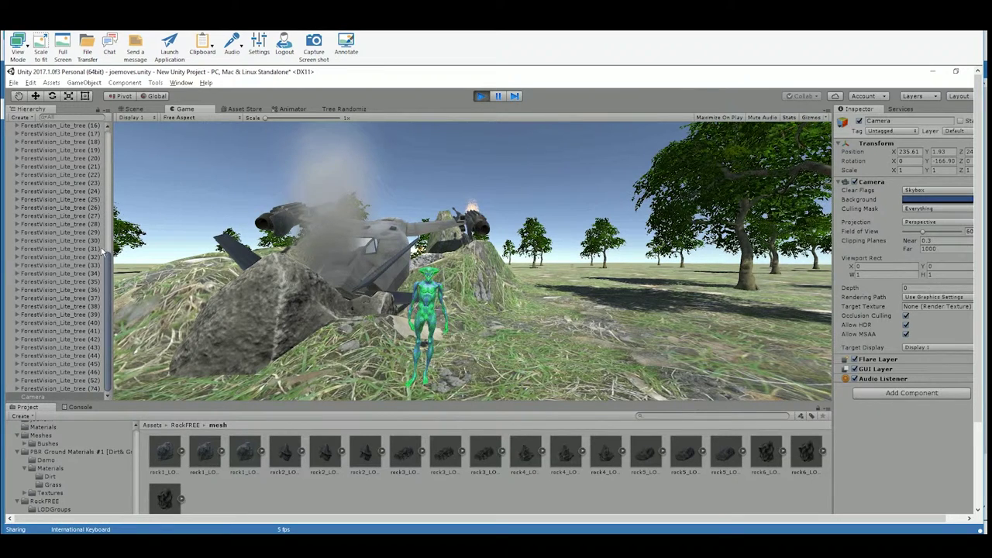
Stop the running game and return to editing the scene.
drag(108, 267, 108, 139)
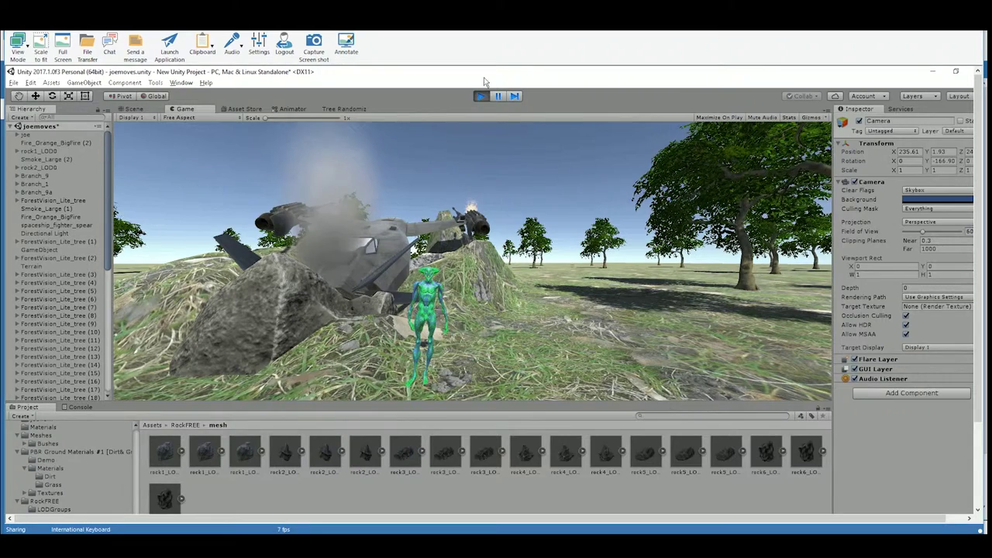
click(481, 96)
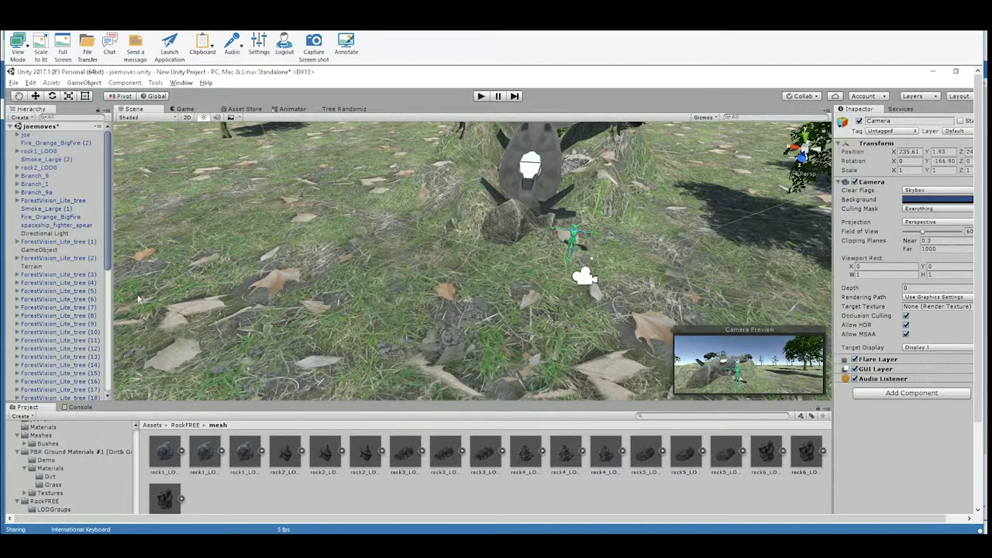
Dock the Project panel in one-column layout below the Hierarchy, with the Console beneath the Scene view, and make the Project panel taller.
drag(34, 411, 43, 391)
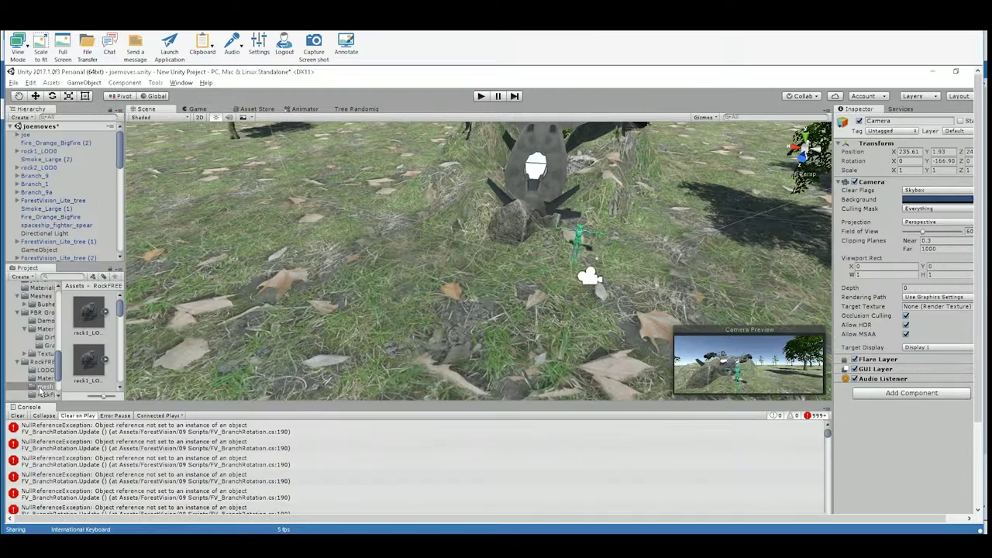
click(120, 271)
click(126, 282)
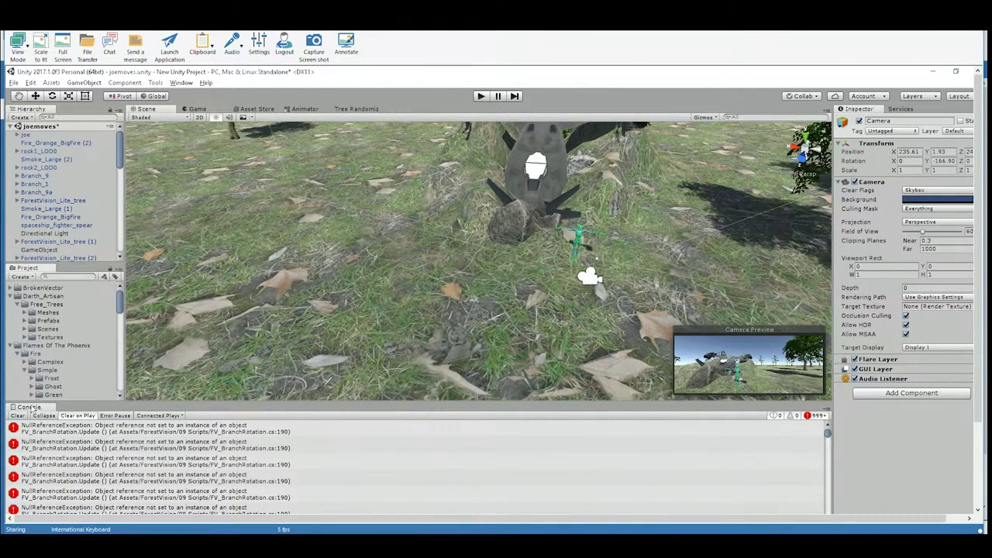
drag(40, 408, 142, 398)
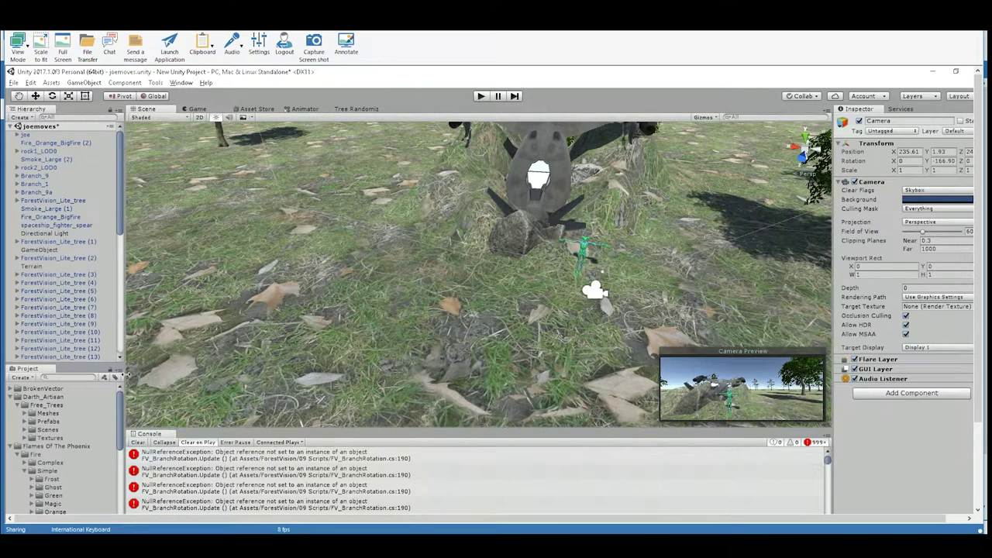
drag(71, 365, 71, 276)
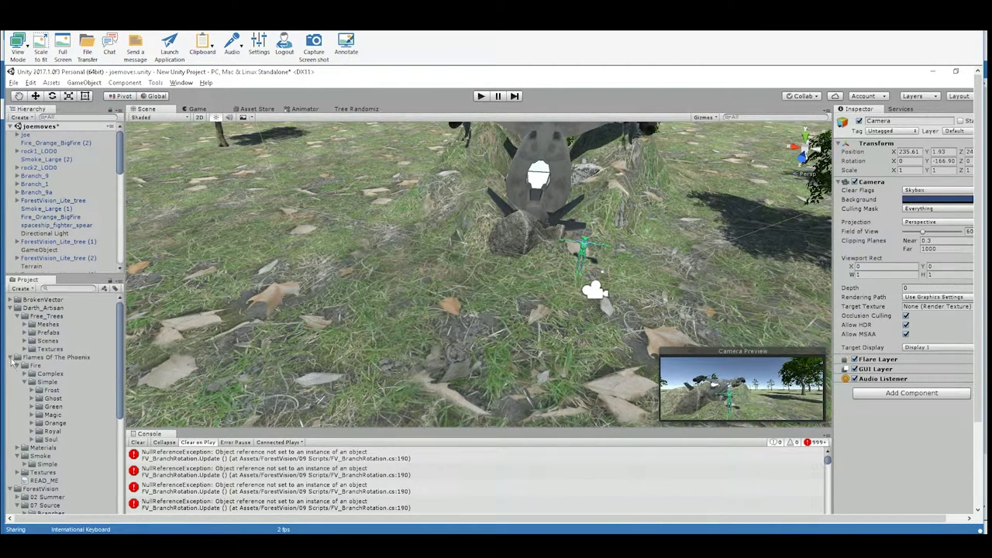
Collapse the Flames Of The Phoenix, Darth_Artisan, ForestVision, PBR Ground Materials and RockFREE folders in the project's asset tree.
click(11, 358)
click(12, 308)
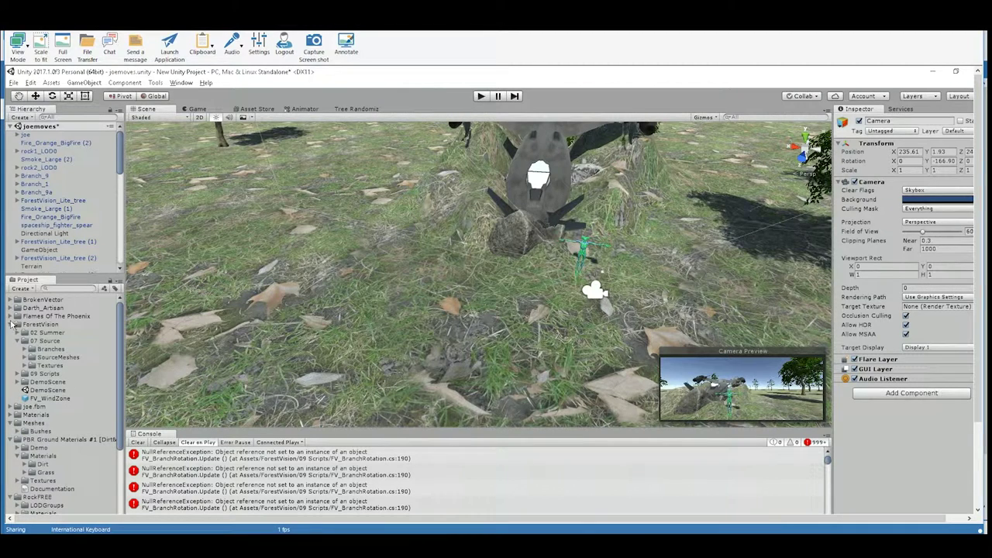
click(13, 324)
click(11, 365)
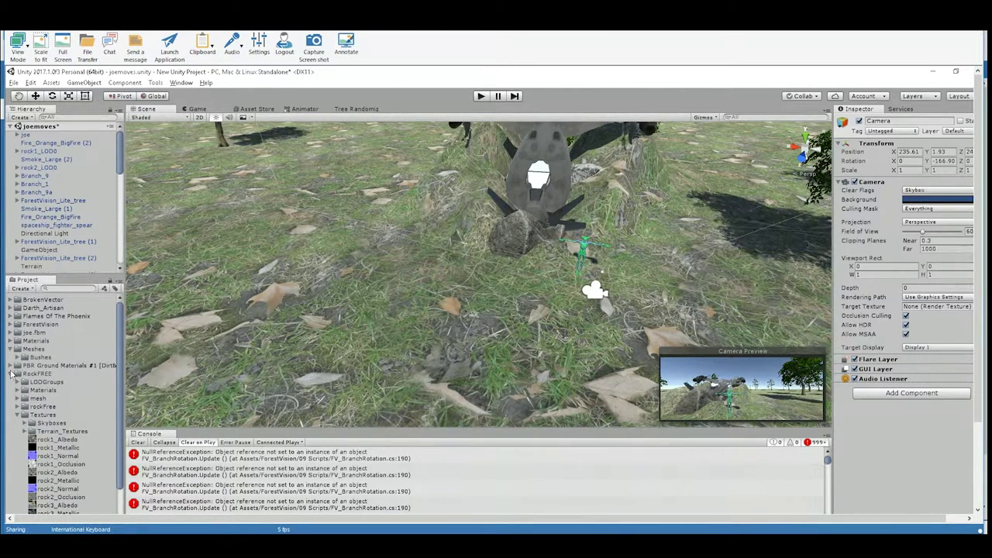
click(11, 374)
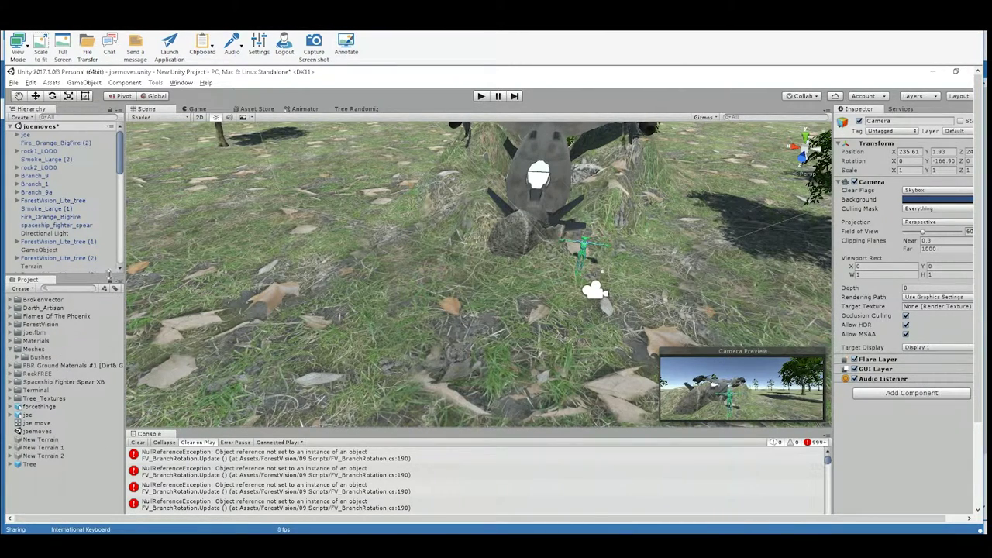
Enlarge the Hierarchy panel downward so it shows more of the scene's tree objects.
drag(109, 279, 108, 328)
scroll(85, 247, down, 5)
scroll(81, 263, down, 5)
click(69, 310)
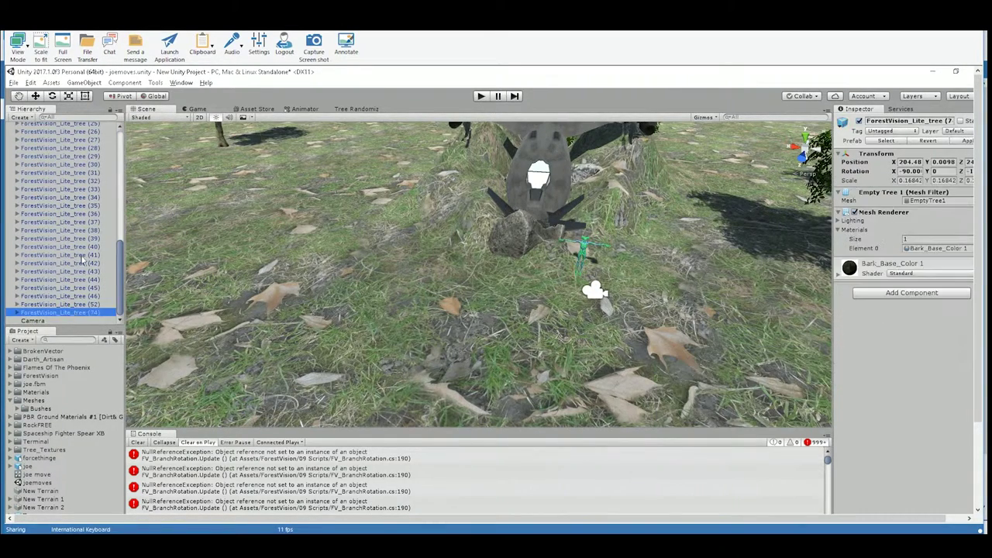
scroll(81, 256, up, 10)
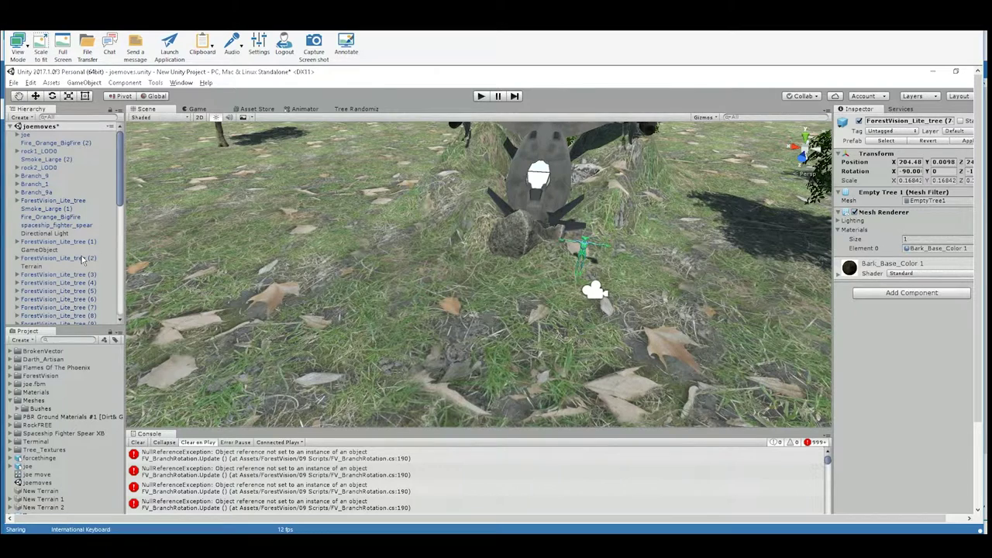
scroll(81, 256, down, 10)
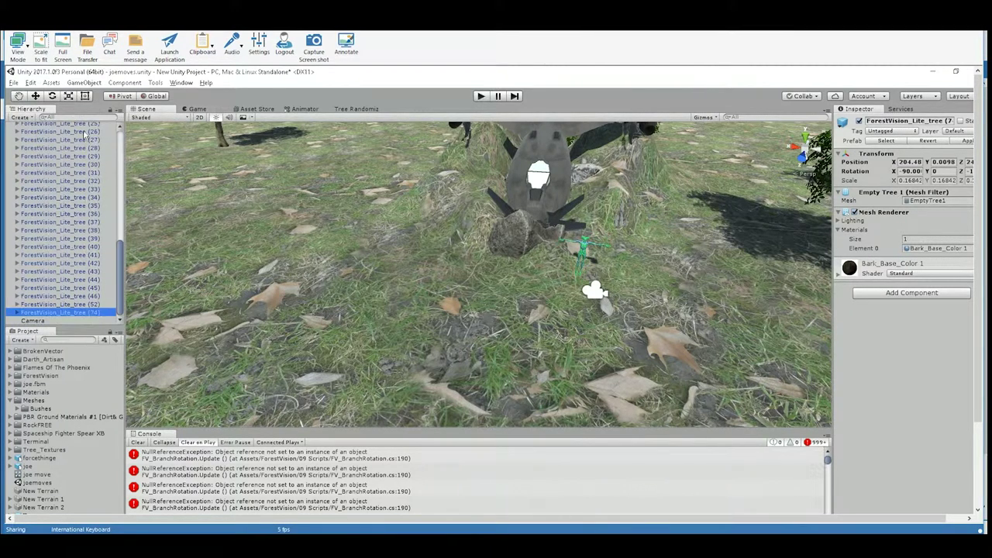
drag(51, 324, 52, 424)
Select ForestVision_Lite_tree (3) through ForestVision_Lite_tree (74) in the Hierarchy.
scroll(57, 242, up, 8)
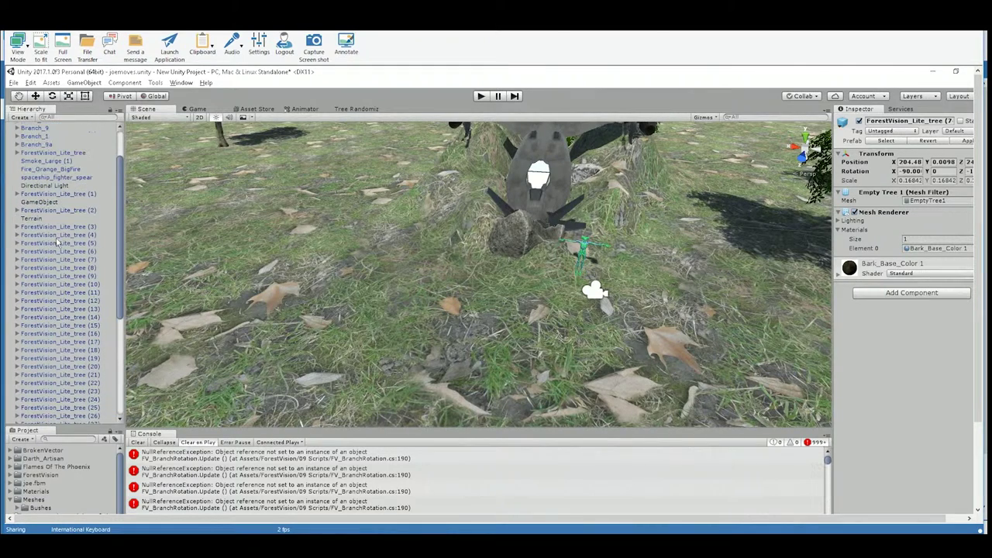
click(54, 227)
scroll(67, 258, down, 8)
shift+click(70, 413)
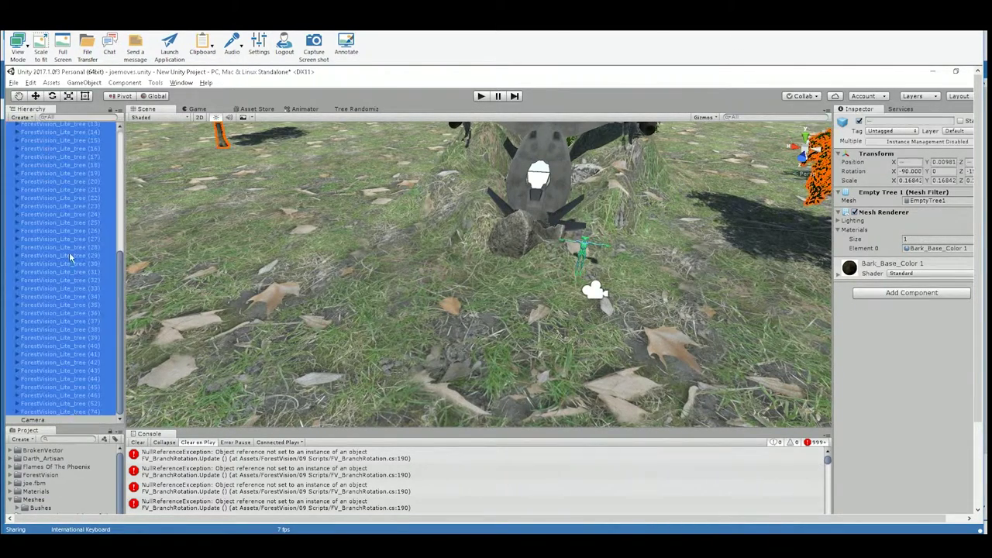
Create an empty game object at the scene root and name it Trees.
click(83, 82)
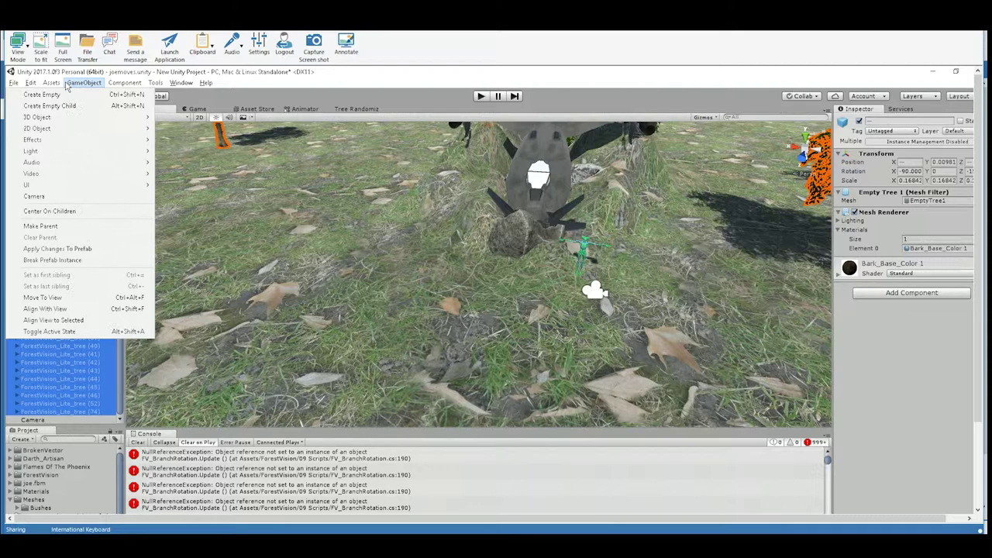
mouse_move(58, 85)
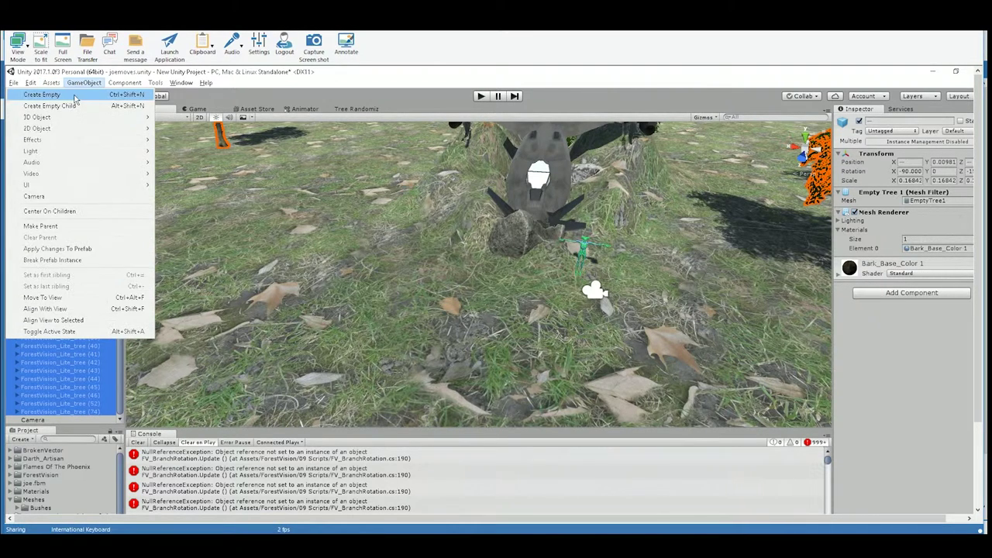
click(70, 96)
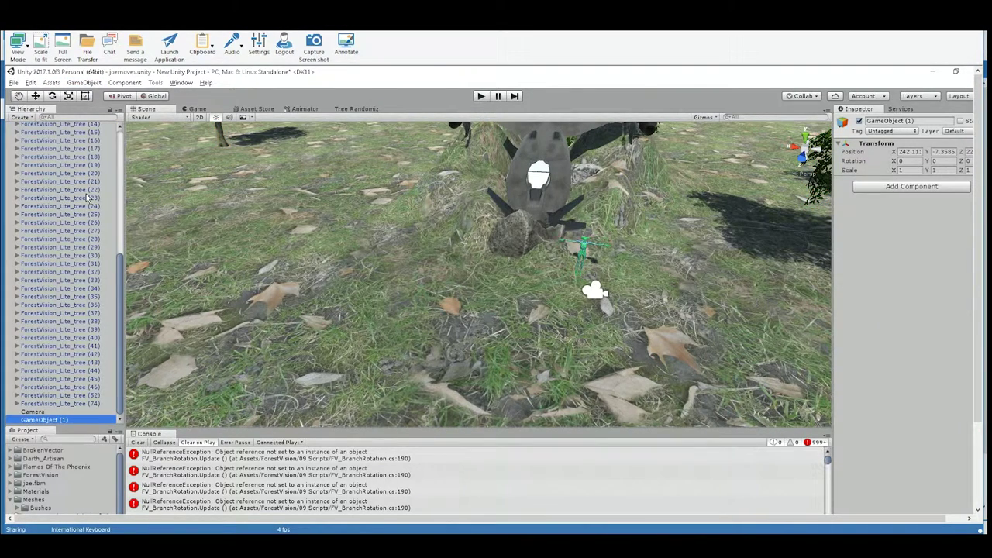
right_click(61, 420)
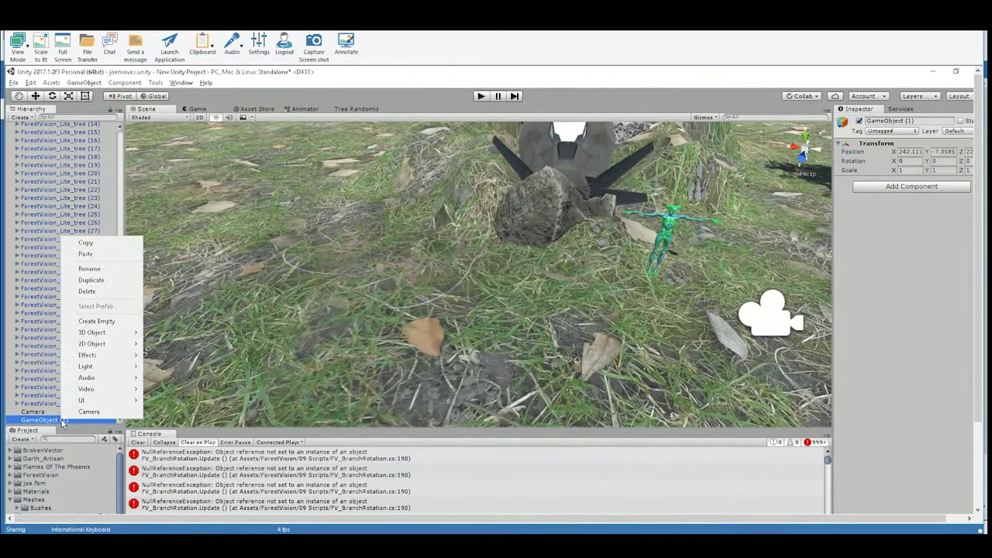
click(89, 268)
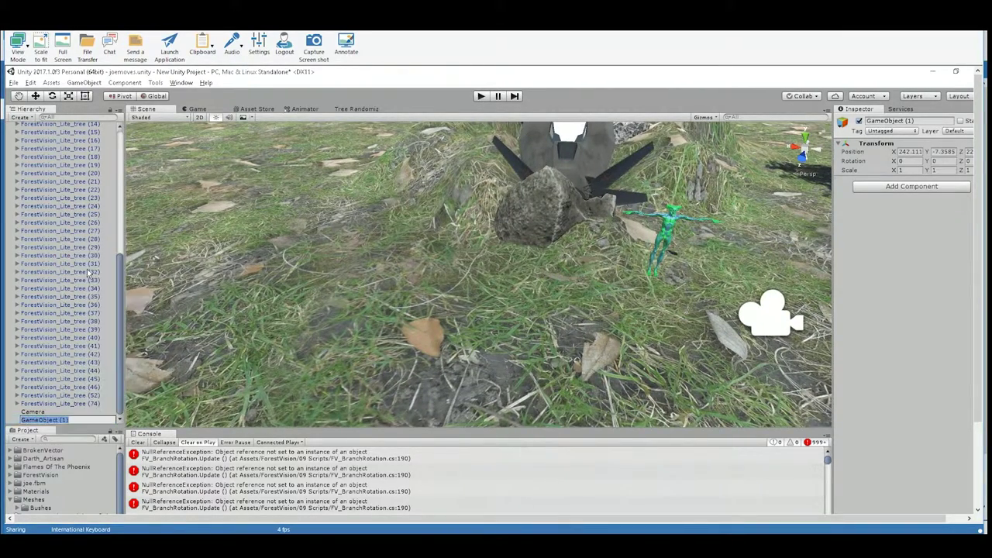
text(Trees)
key(Return)
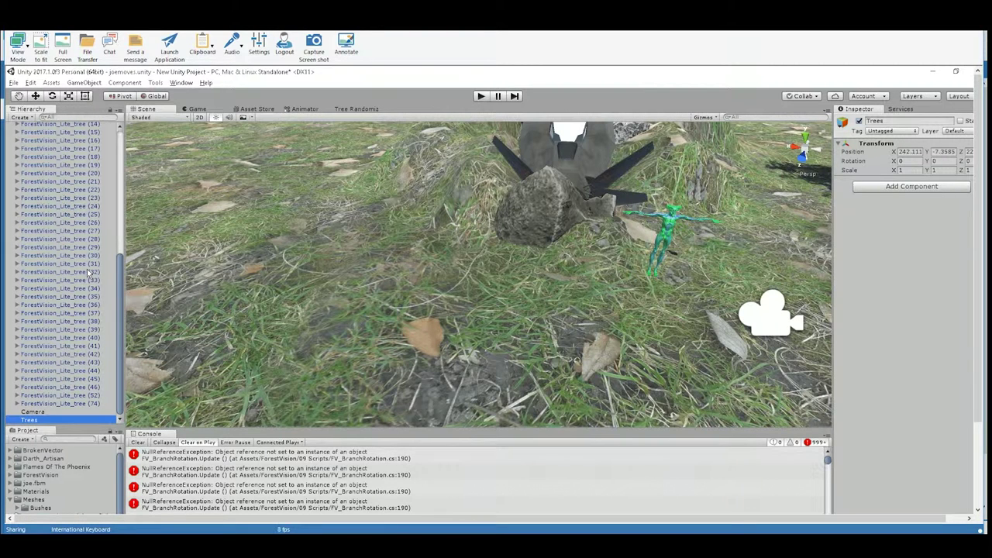
Move ForestVision_Lite_tree (3) through ForestVision_Lite_tree (74) into the Trees object and collapse the group.
click(78, 404)
scroll(70, 326, up, 10)
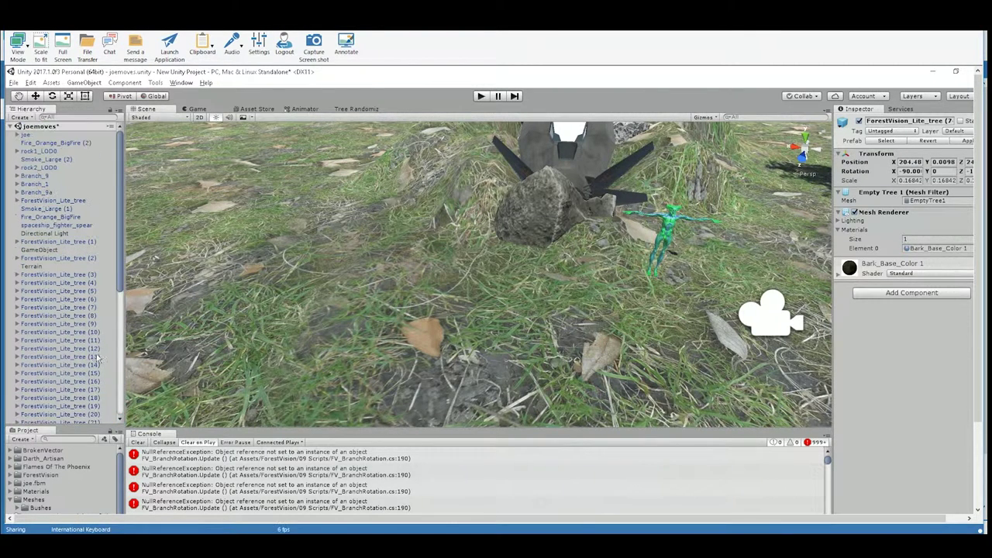
shift+click(55, 276)
scroll(39, 341, down, 10)
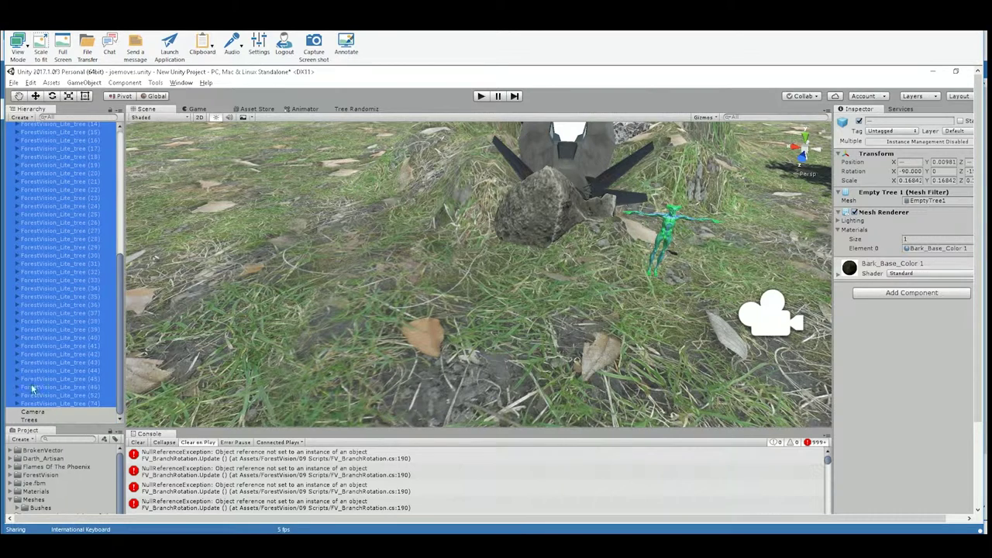
drag(31, 402, 33, 420)
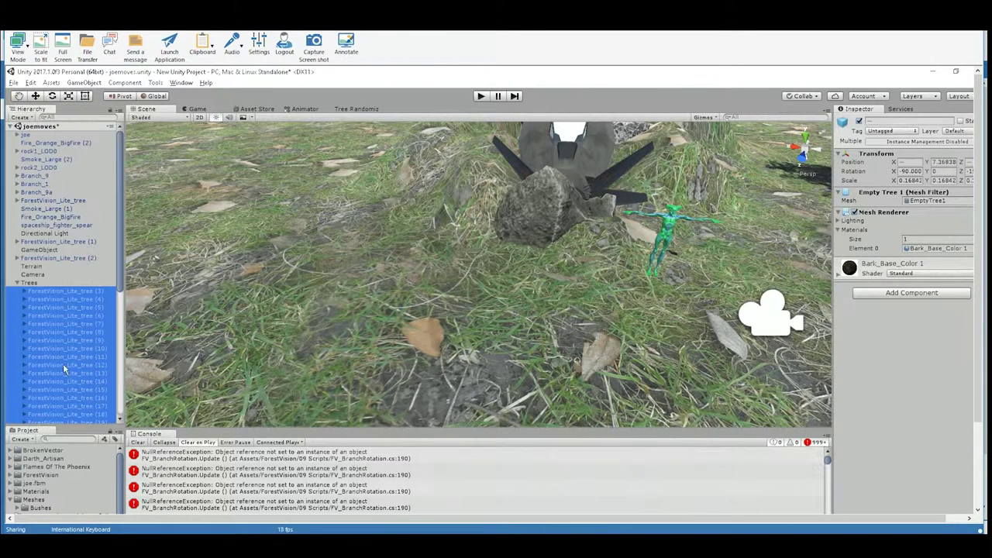
click(17, 284)
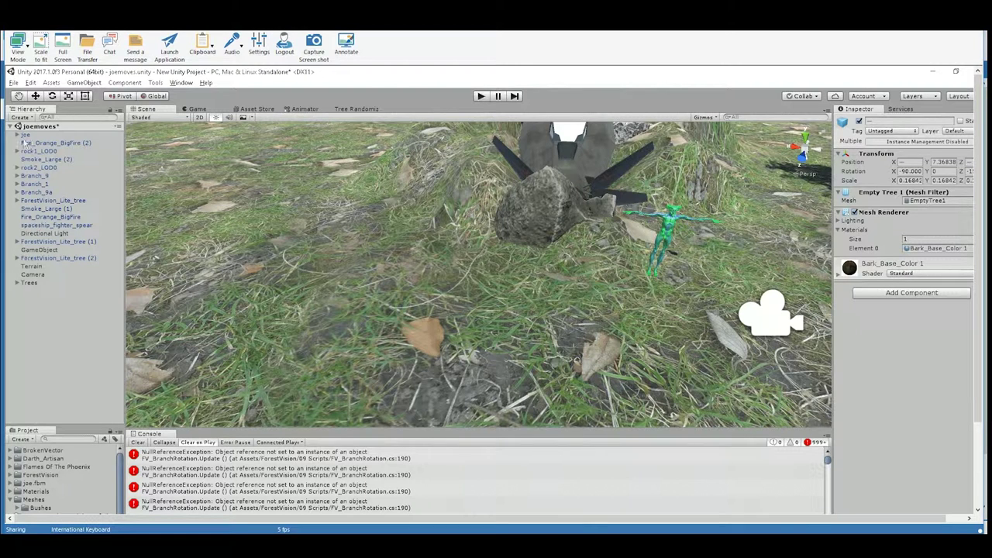
Move ForestVision_Lite_tree (1) and ForestVision_Lite_tree (2) into the Trees object and collapse the group.
click(67, 259)
ctrl+click(68, 243)
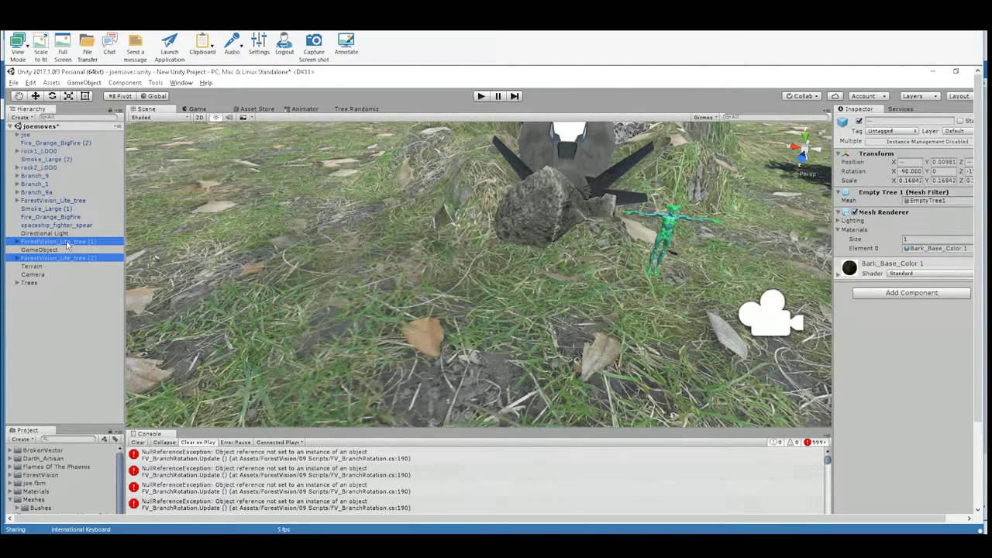
drag(52, 271, 39, 284)
scroll(52, 269, up, 3)
click(18, 267)
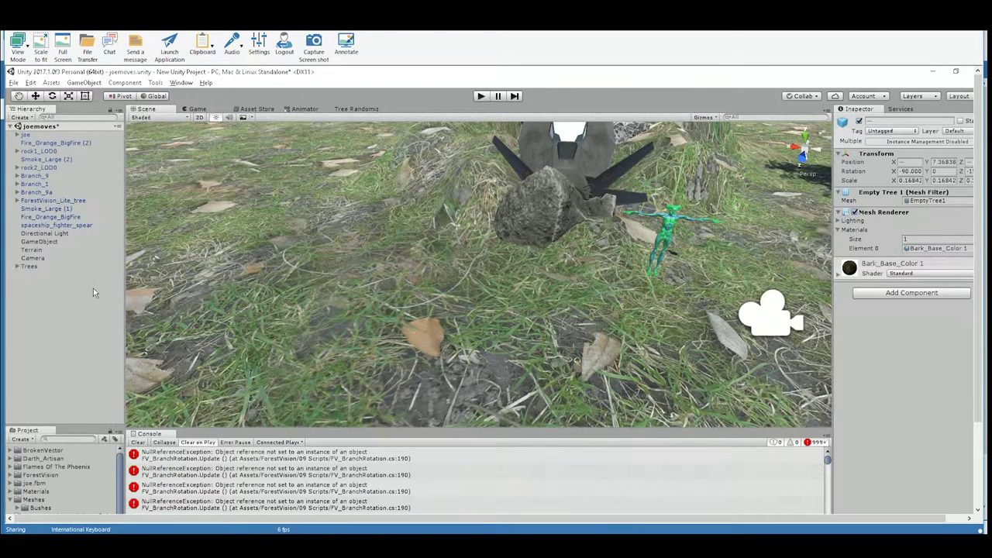
Move the unnumbered ForestVision_Lite_tree into the Trees object, collapse the group and deselect everything.
click(50, 201)
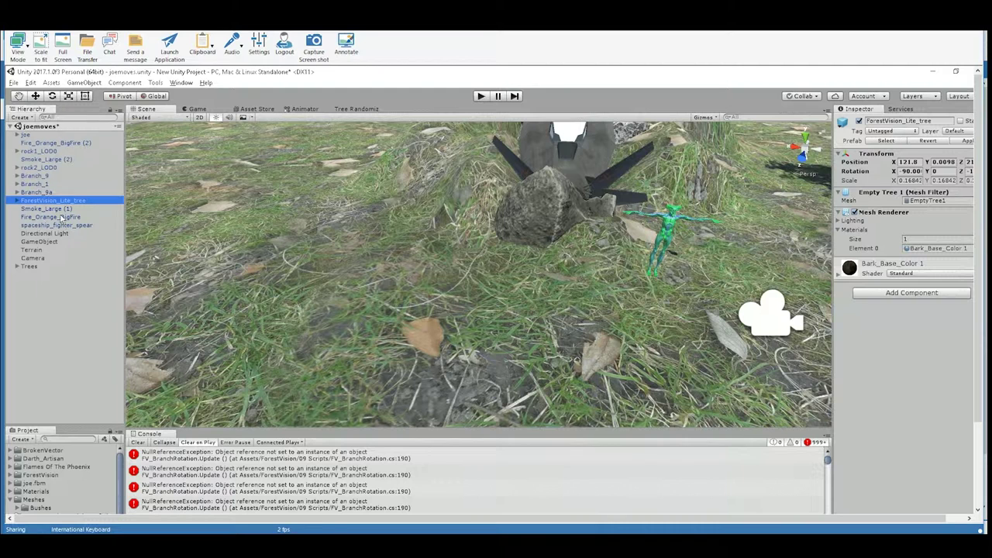
drag(58, 203, 35, 267)
scroll(35, 221, up, 10)
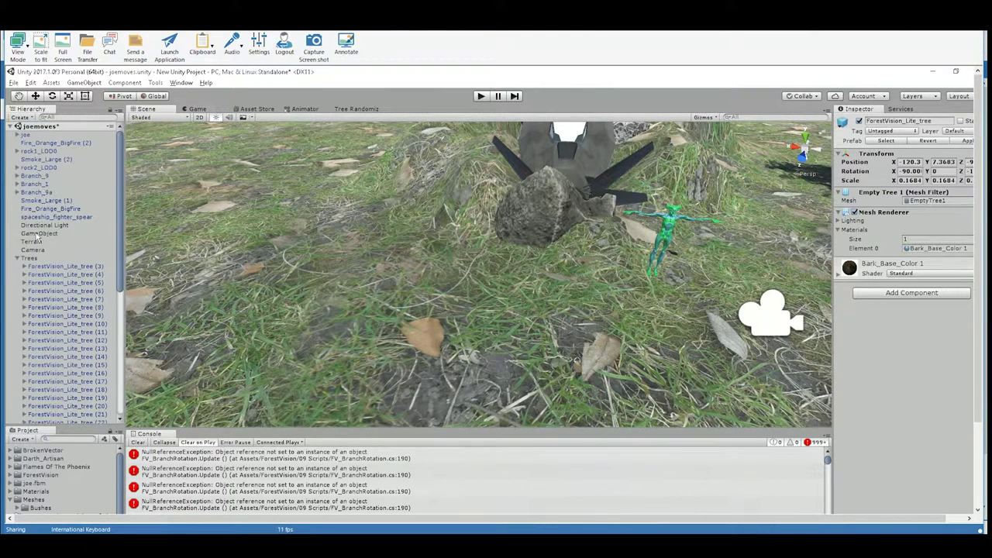
click(19, 260)
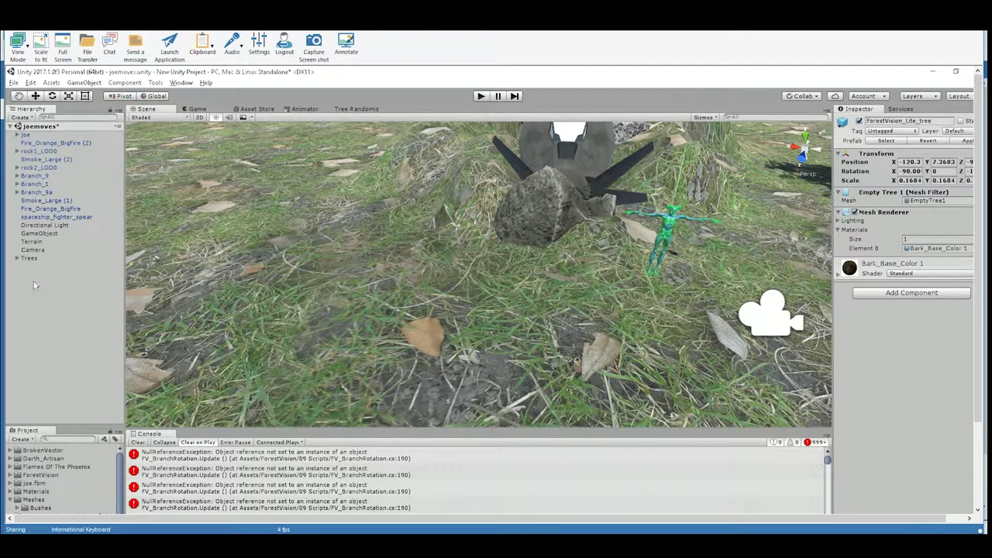
click(67, 286)
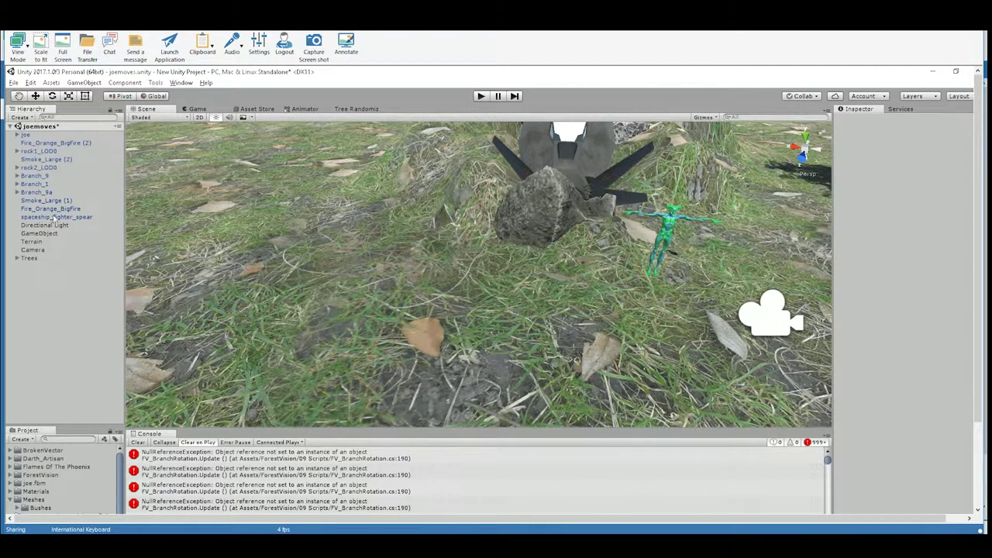
Select the Camera and pull the Scene view back to frame the spaceship, the character and the nearby trees.
click(34, 250)
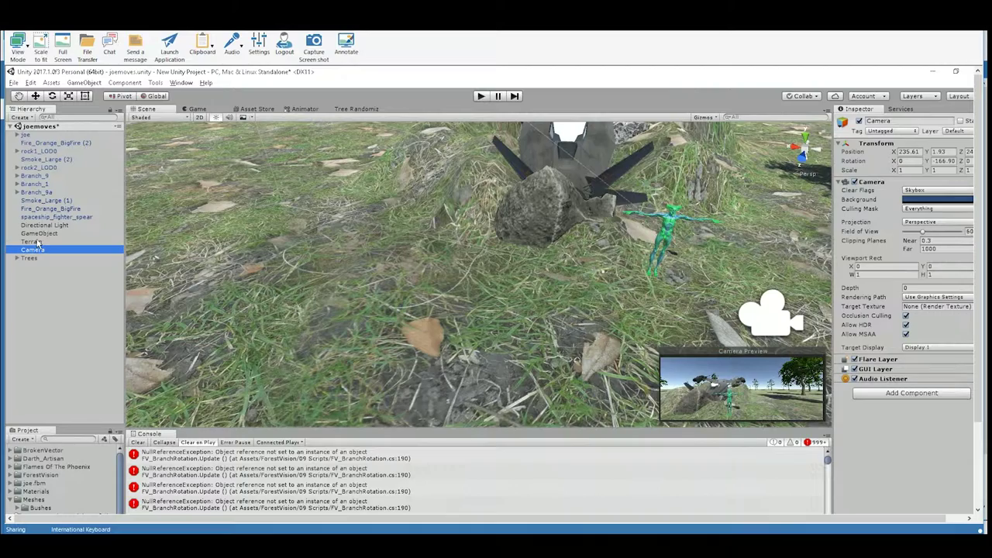
right_drag(663, 212, 498, 242)
key(s)
key(d)
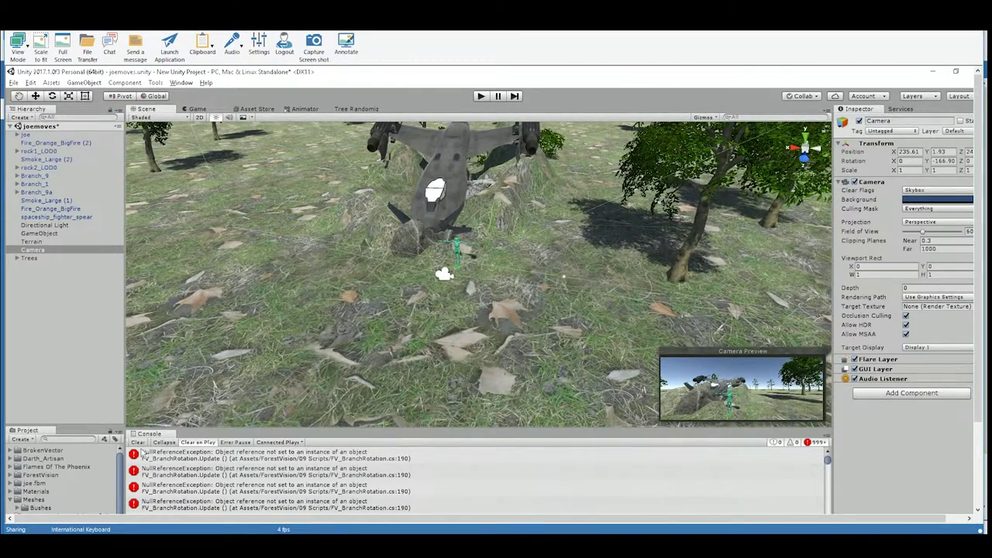
Clear the Console messages and shrink its panel to enlarge the Scene view, with the Camera selected.
click(145, 442)
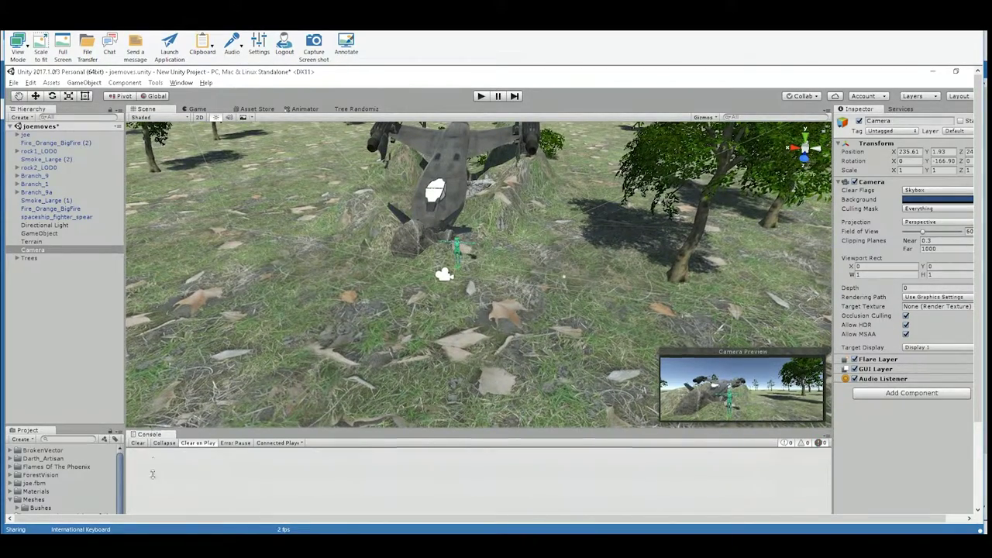
drag(152, 428, 148, 477)
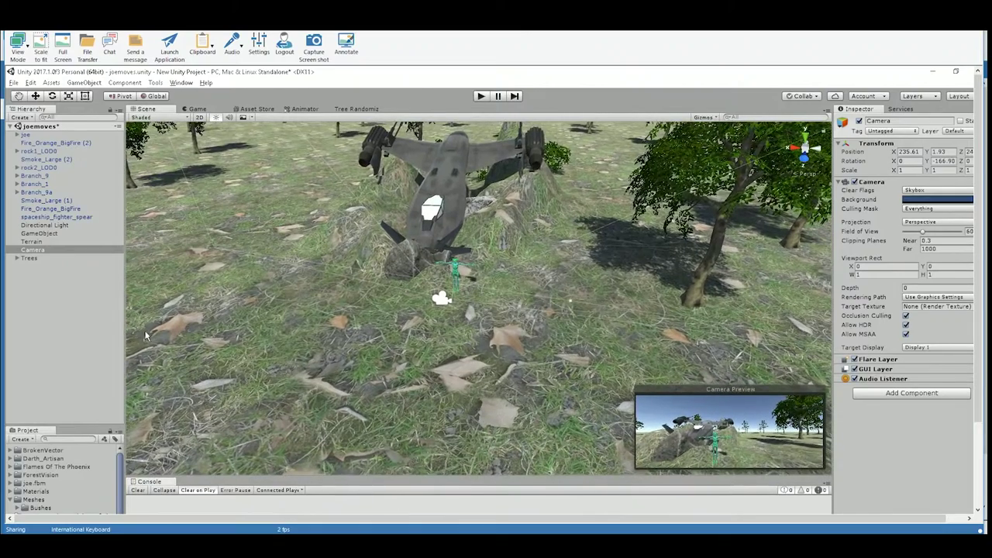
click(34, 249)
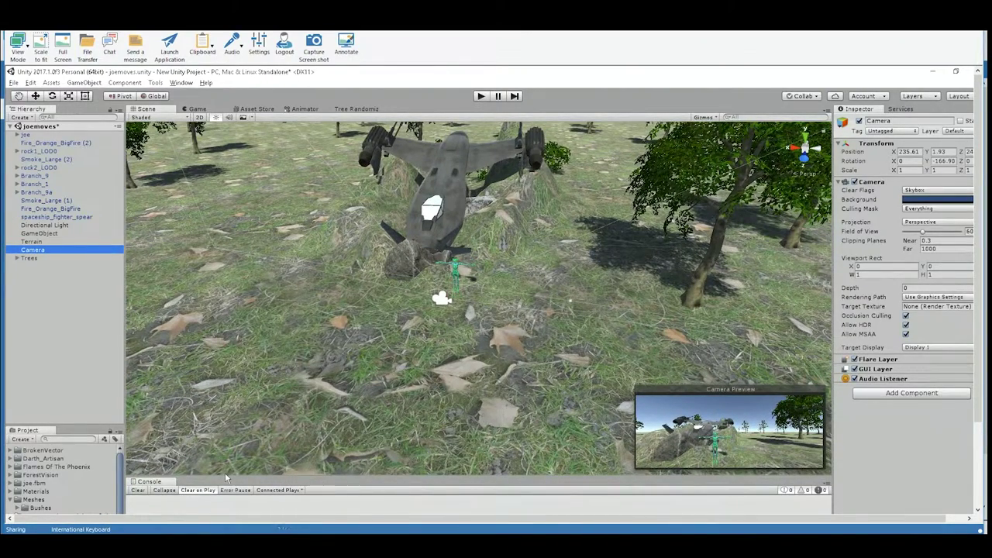
Open the Timeline Editor and dock it next to the Console in an enlarged area beneath the Scene view.
drag(225, 476, 223, 343)
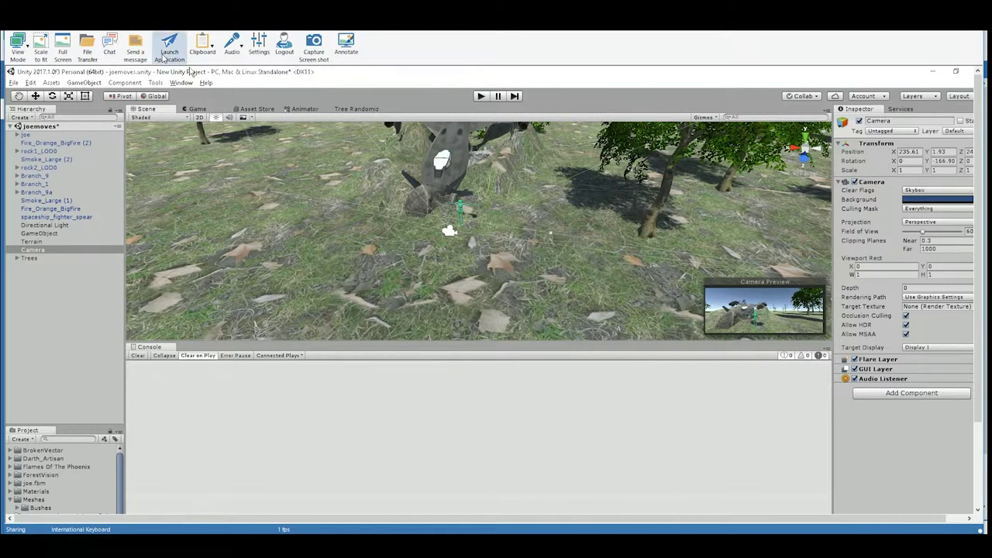
click(185, 83)
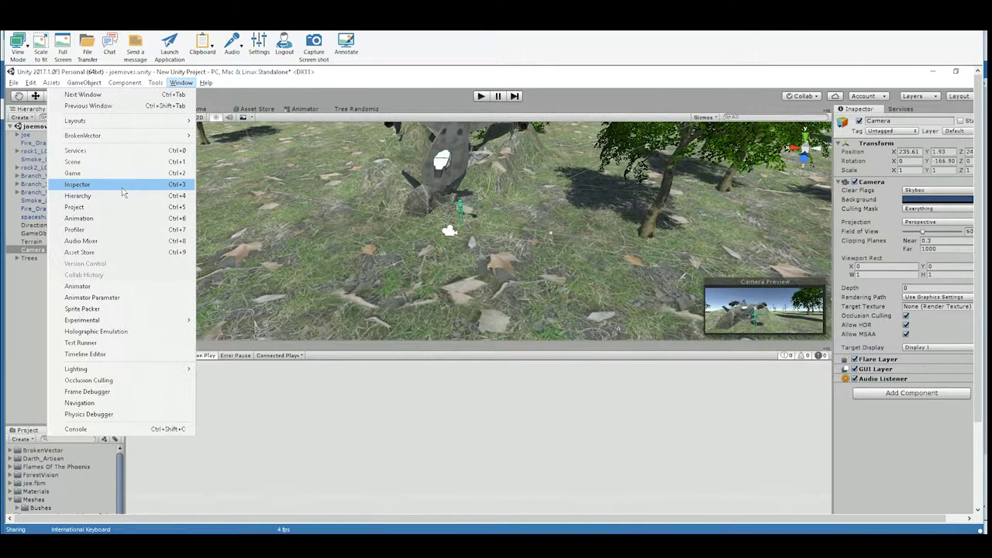
mouse_move(83, 82)
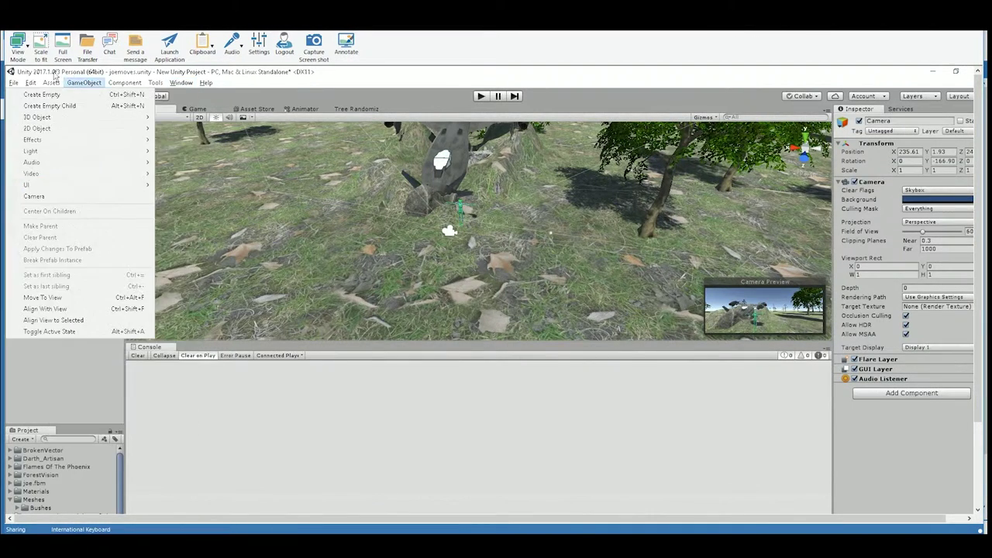
click(177, 83)
click(178, 83)
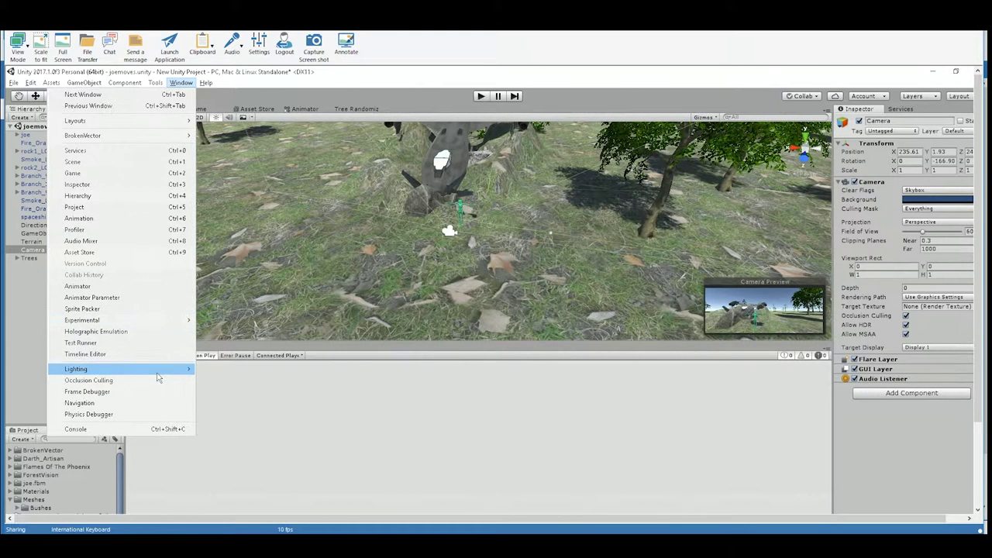
mouse_move(158, 328)
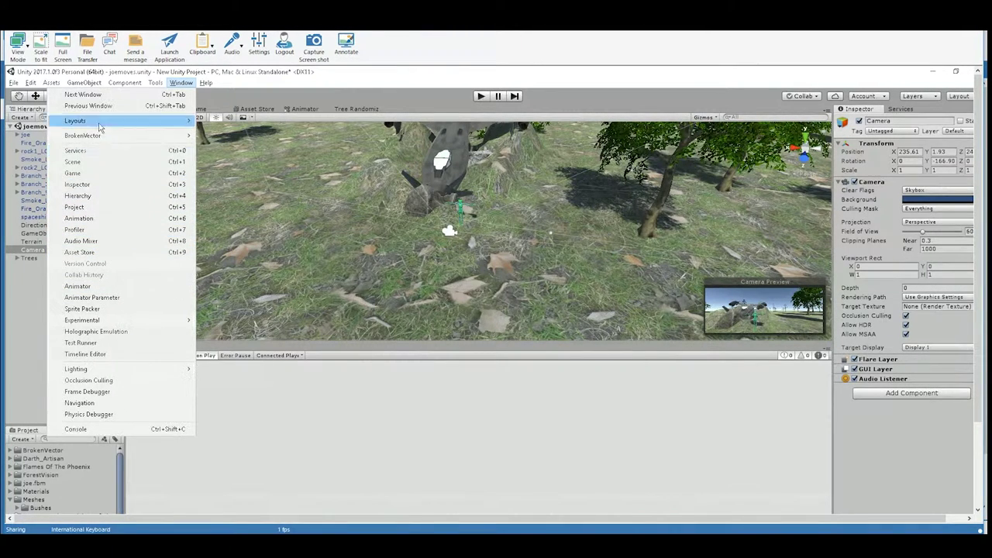
mouse_move(98, 127)
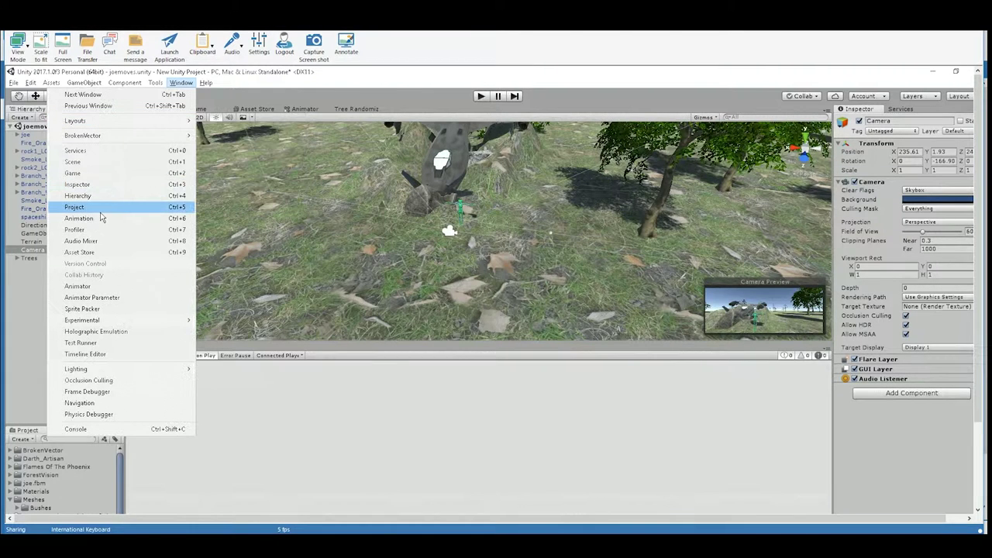
click(45, 310)
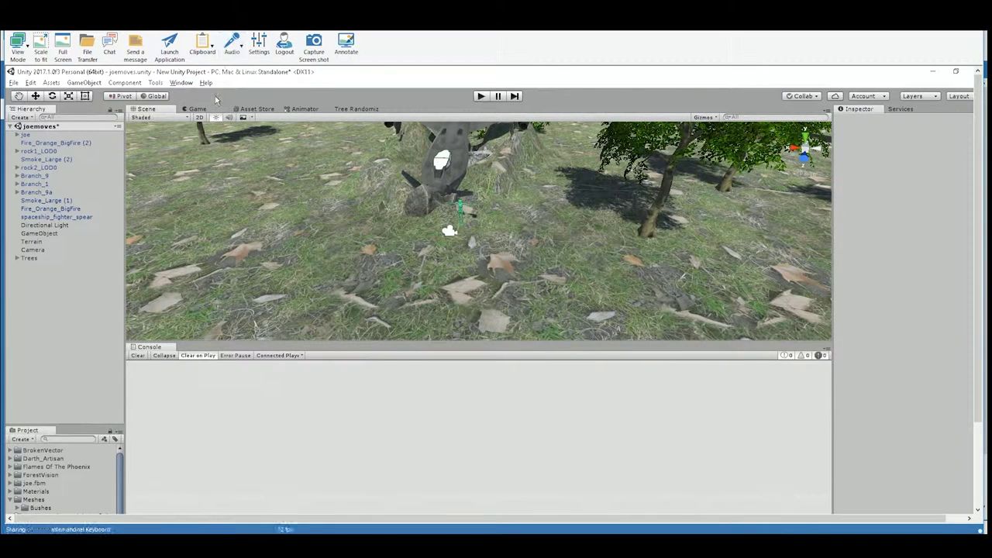
click(182, 82)
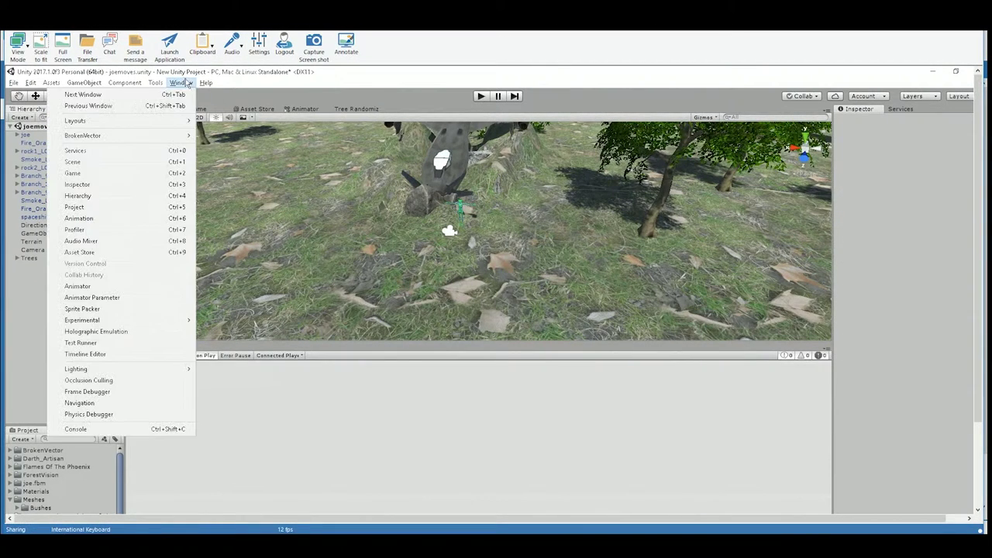
click(109, 355)
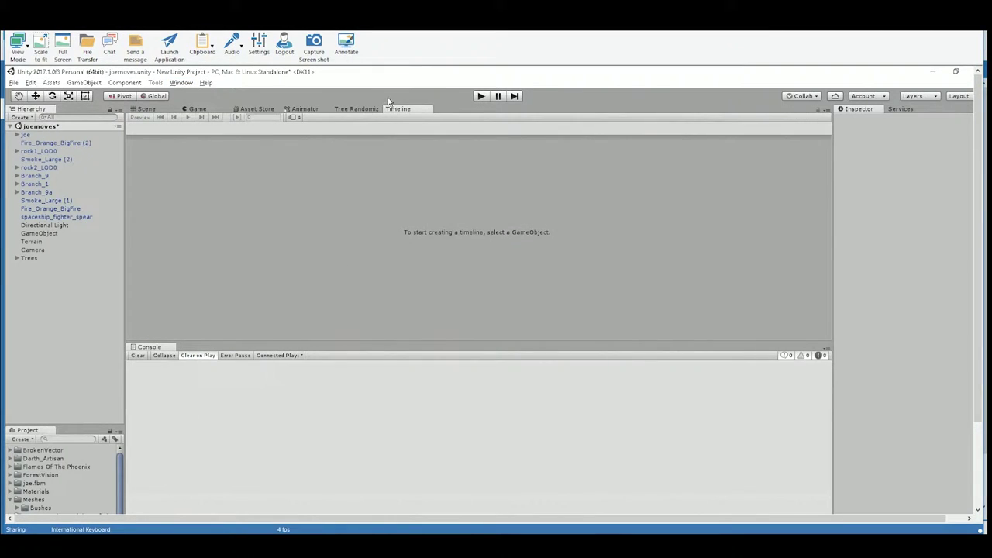
drag(397, 109, 256, 404)
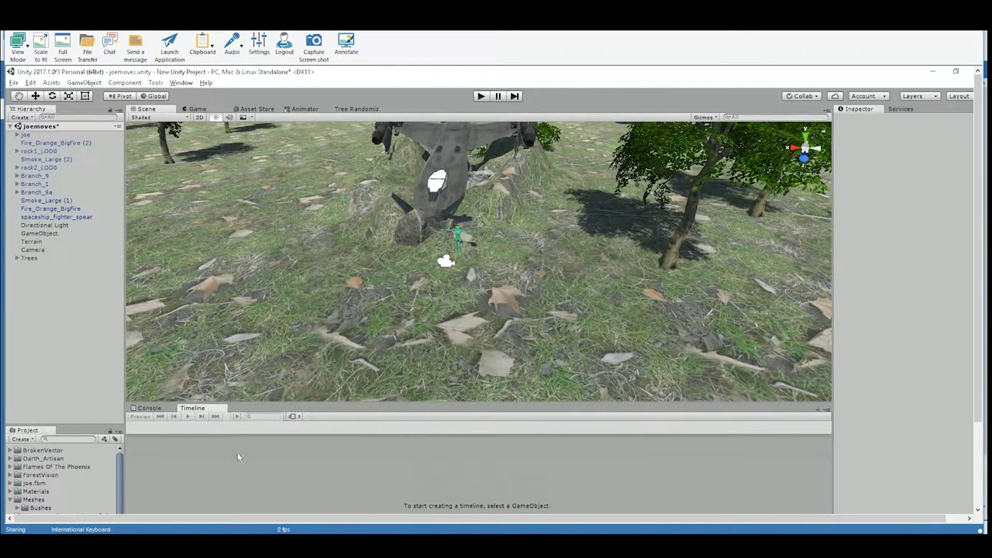
drag(413, 400, 418, 369)
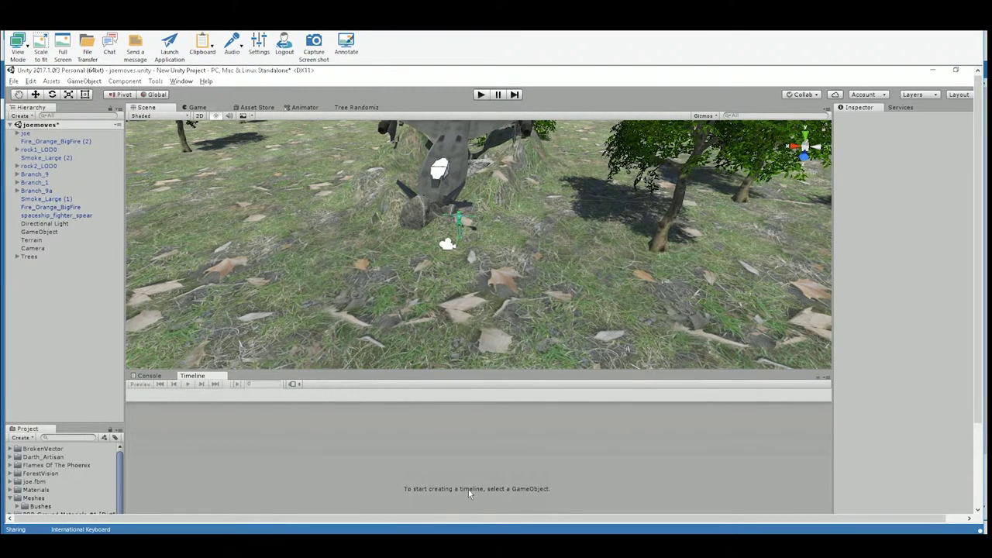
Create a timeline for the Camera and save it as CameraTimeline.playable in the project's Assets folder.
click(33, 248)
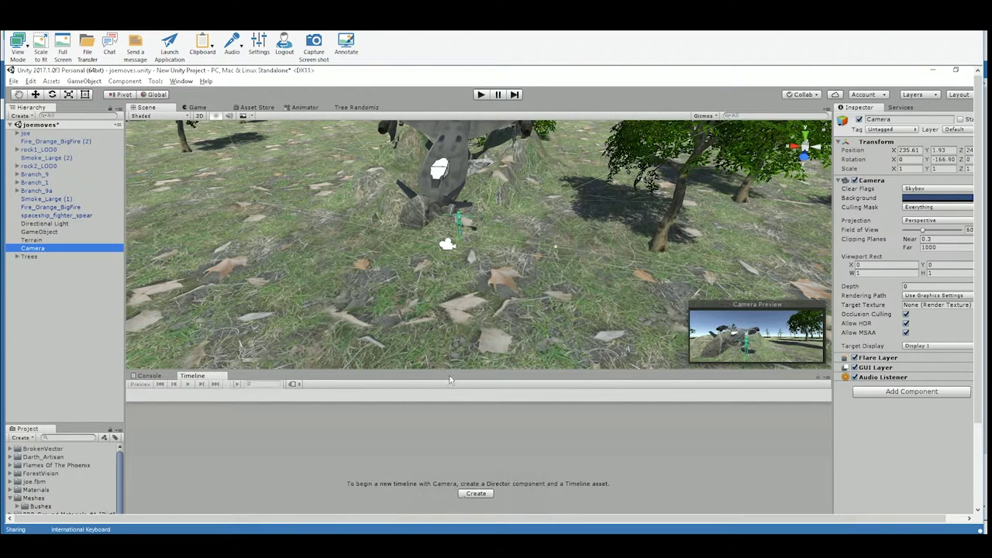
click(467, 497)
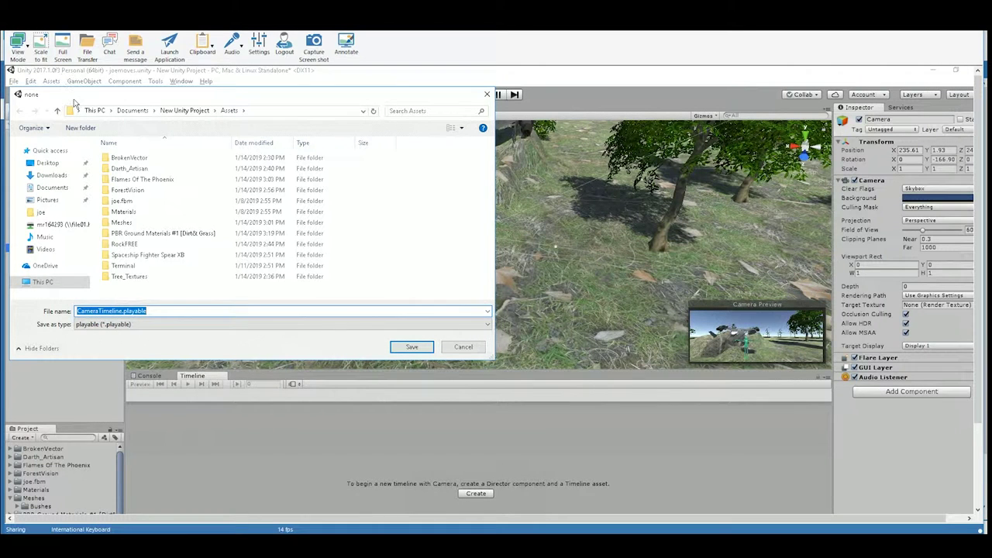
drag(75, 98, 259, 121)
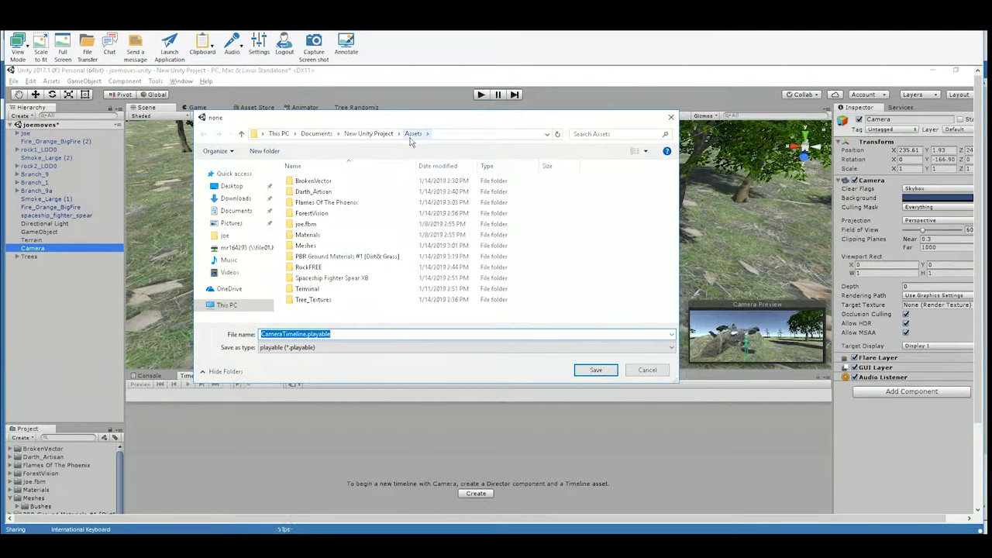
click(589, 370)
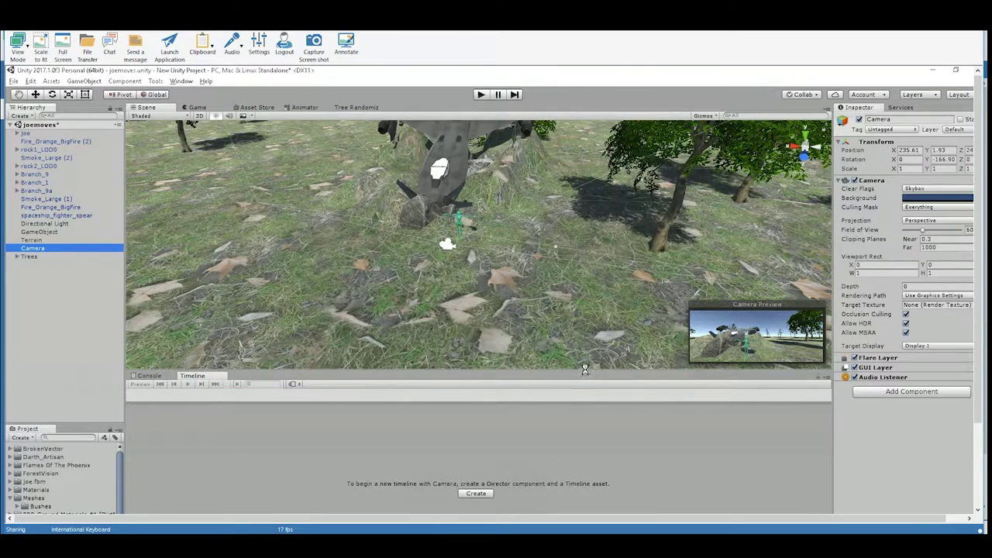
Enlarge the Project panel and compare the timelines of the CameraTimeline asset, GameObject and Camera, ending with the Camera selected.
drag(76, 424, 75, 287)
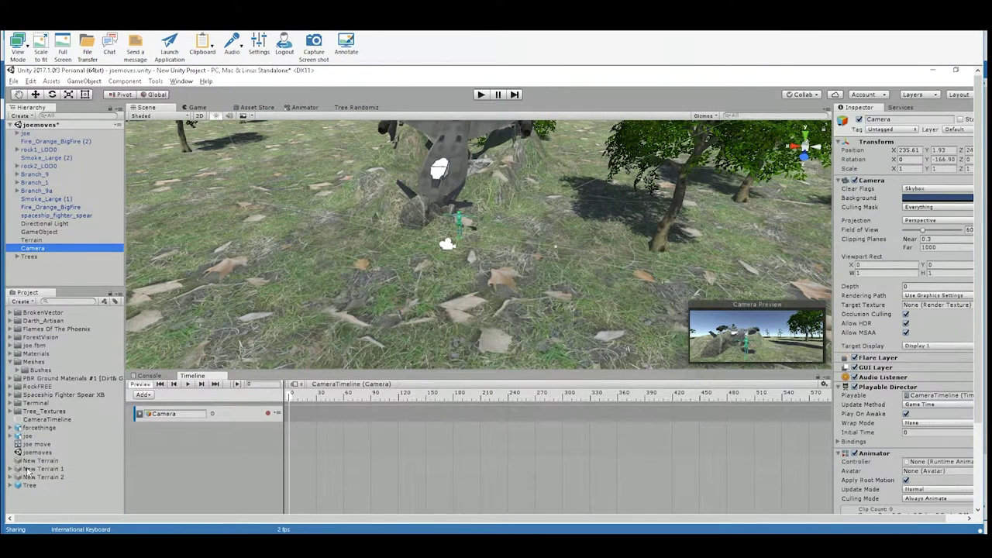
click(36, 420)
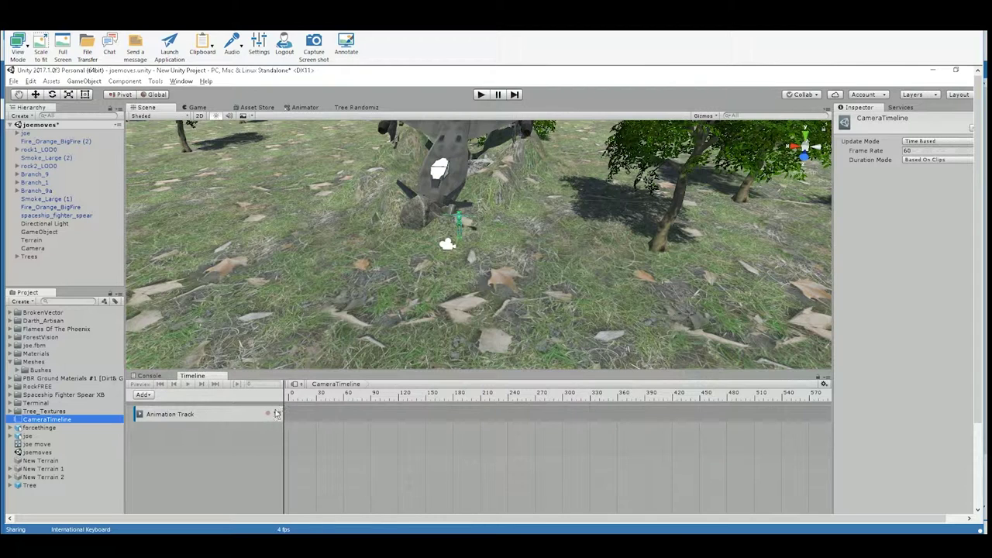
click(39, 231)
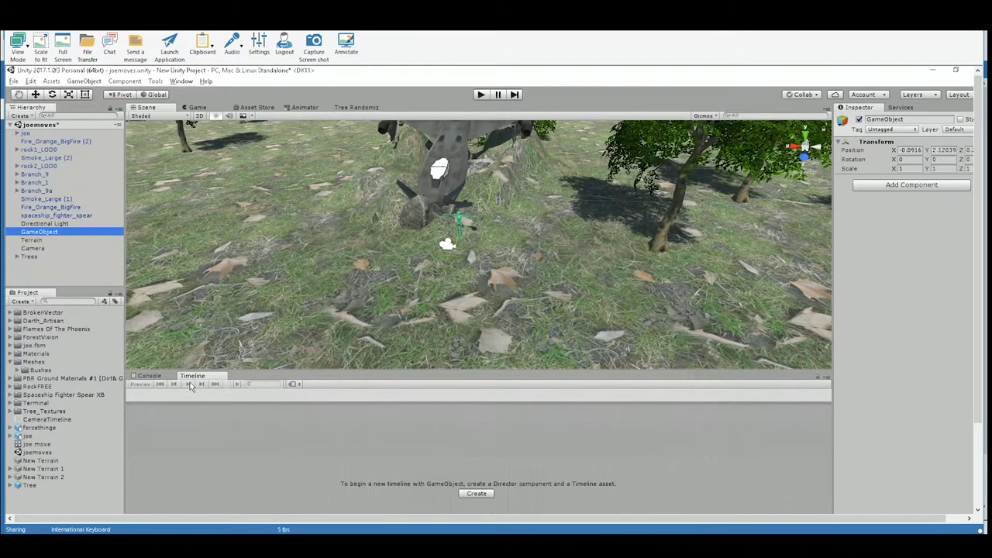
click(41, 250)
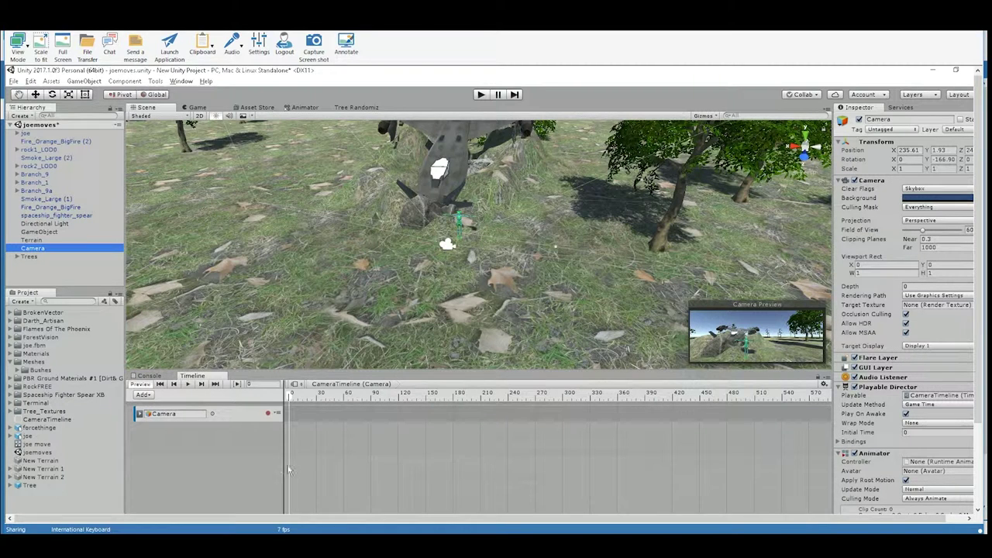
Move the Camera along the Z axis to about 238.24, close to the green character beside the spaceship.
right_drag(408, 256, 431, 318)
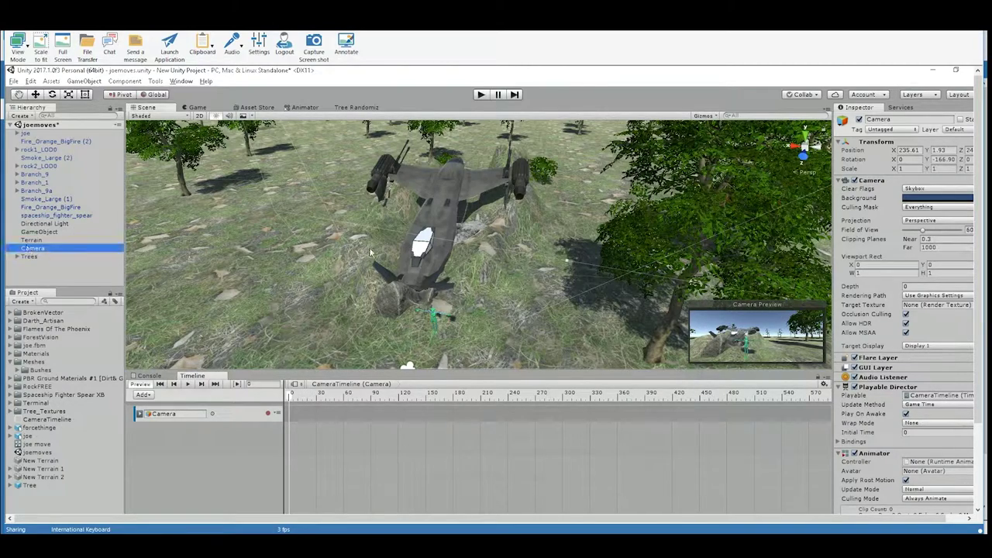
right_drag(341, 306, 325, 301)
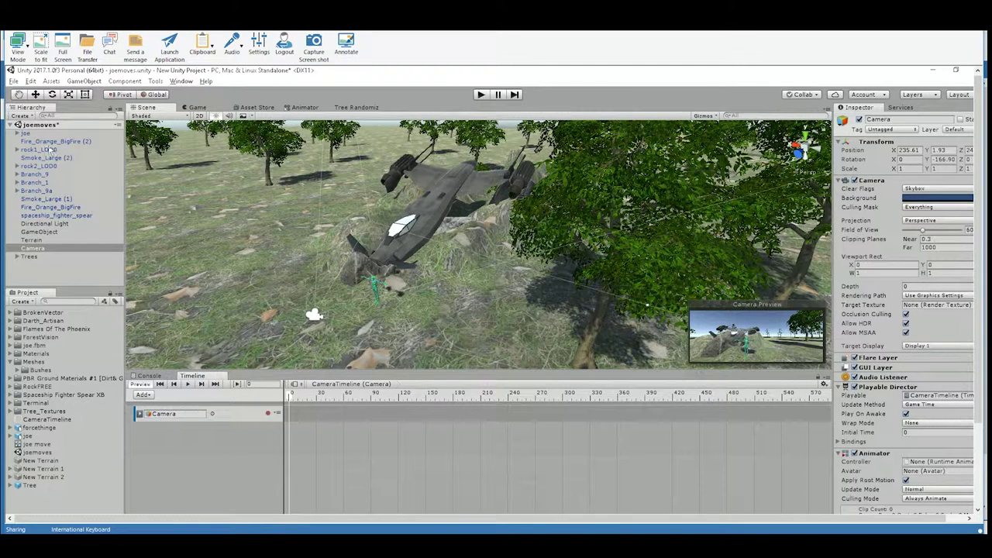
click(35, 94)
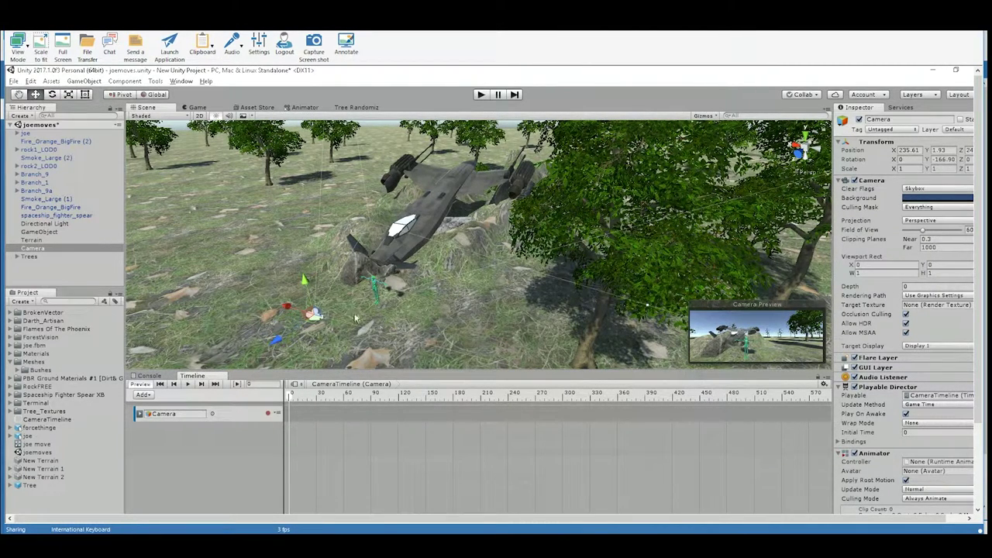
drag(277, 339, 358, 299)
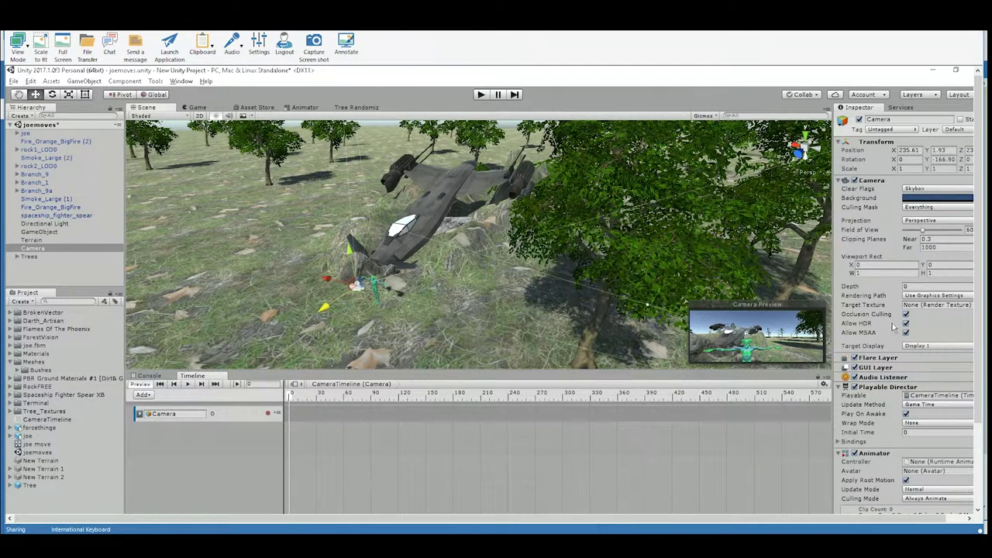
Dock the Game view above the Inspector and enlarge it in both width and height.
click(197, 107)
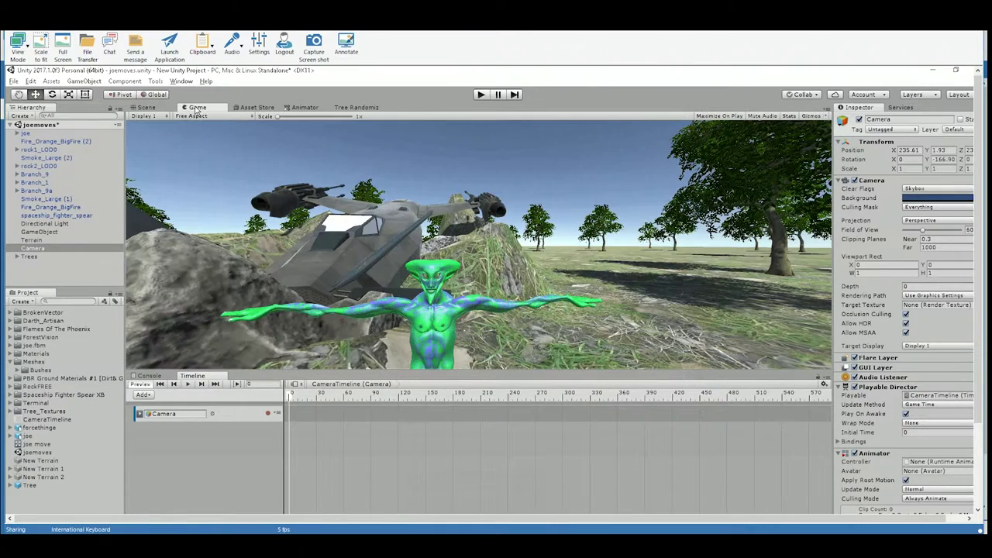
drag(196, 108, 906, 474)
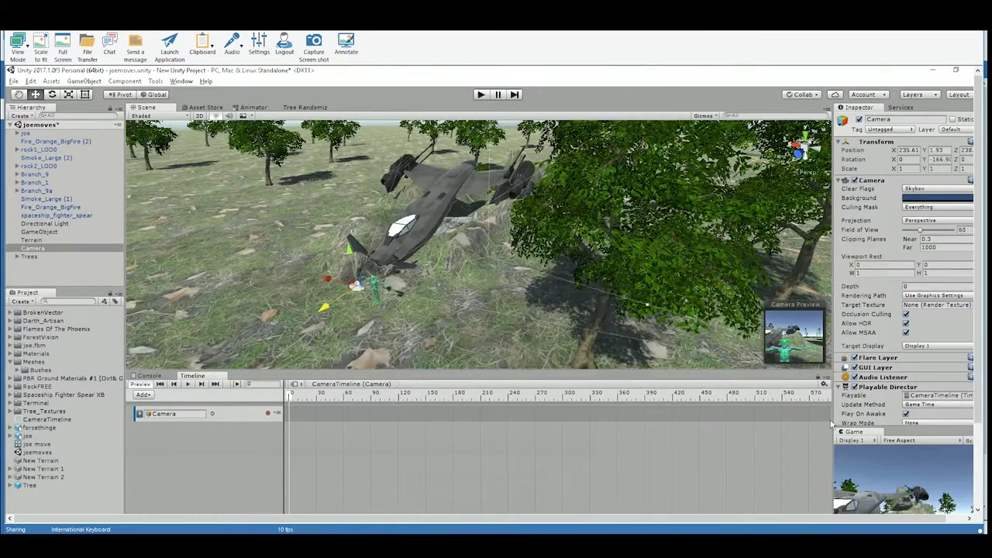
drag(833, 419, 762, 417)
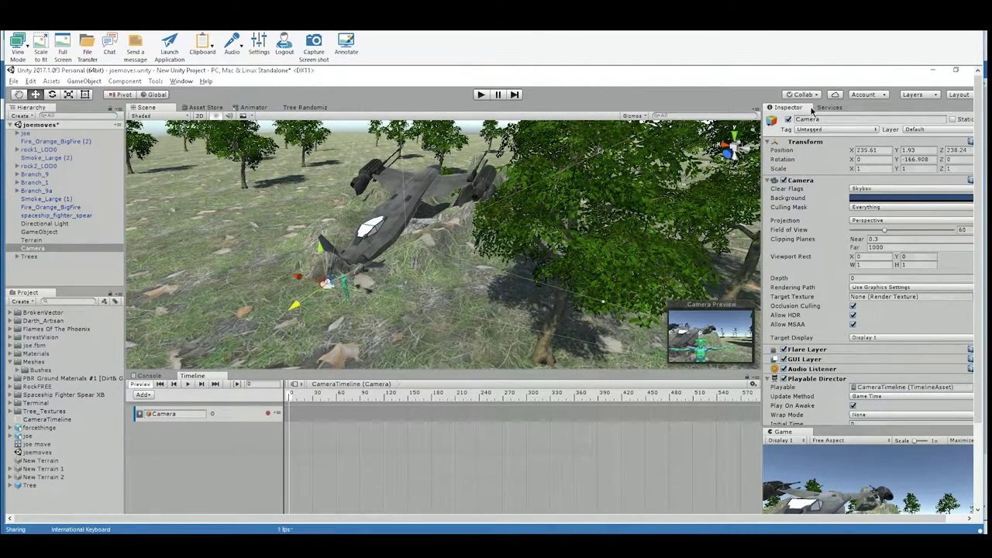
drag(798, 418, 860, 165)
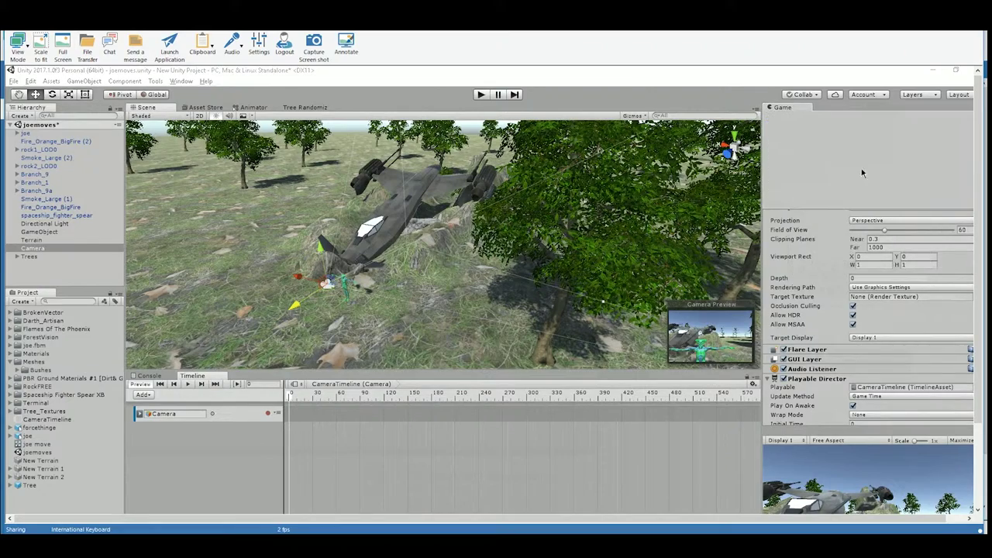
drag(871, 125, 867, 155)
drag(803, 218, 803, 280)
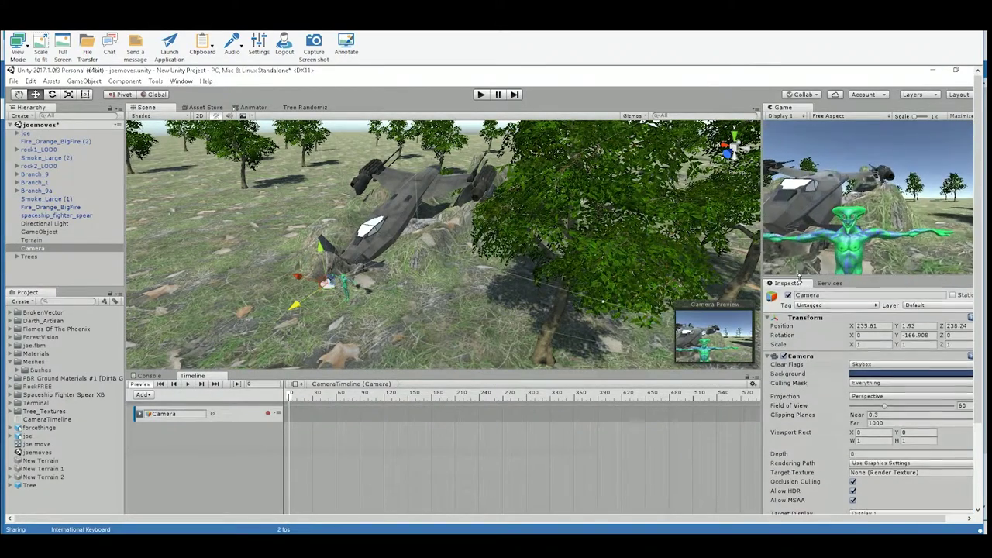
Set the Game view's aspect ratio to 16:9 and widen the view a little more.
click(849, 118)
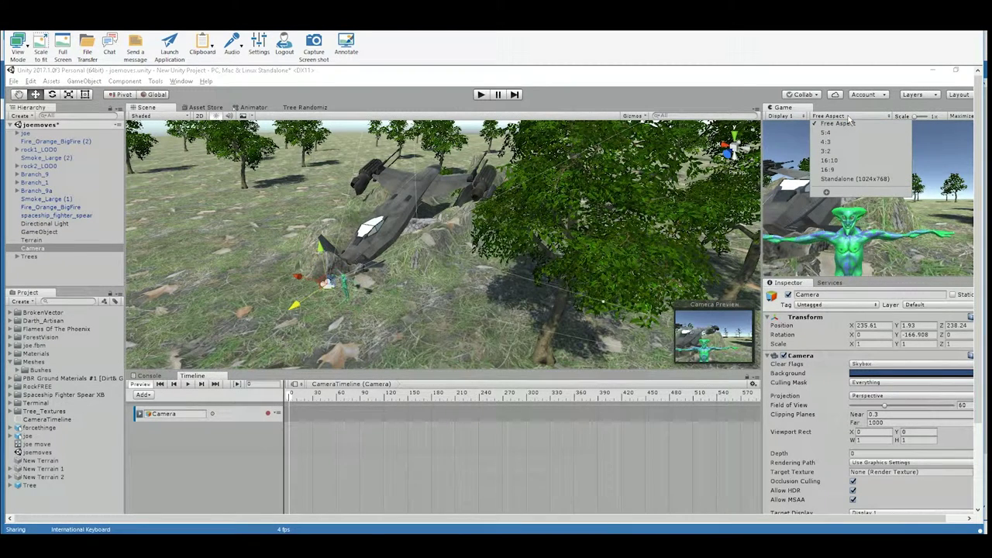
click(833, 169)
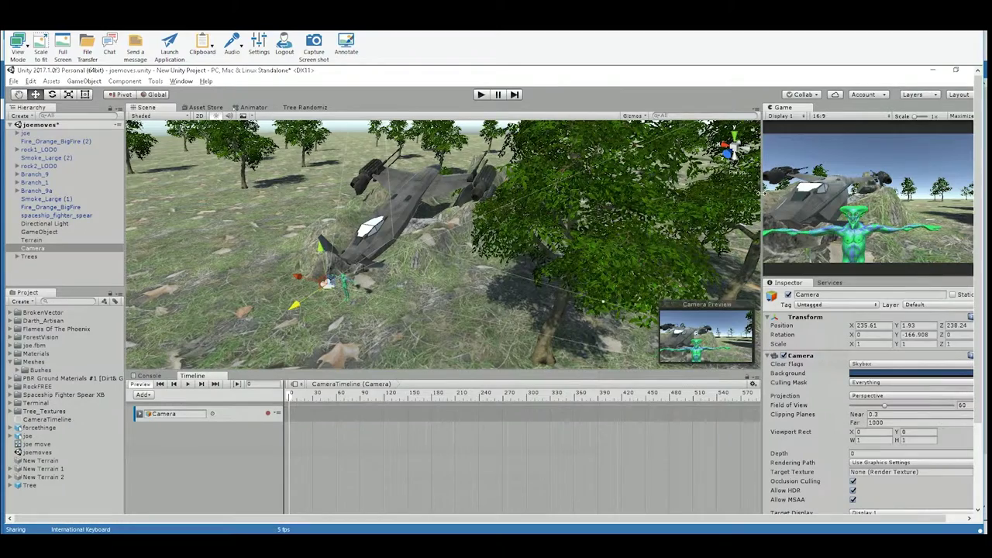
drag(764, 197, 738, 195)
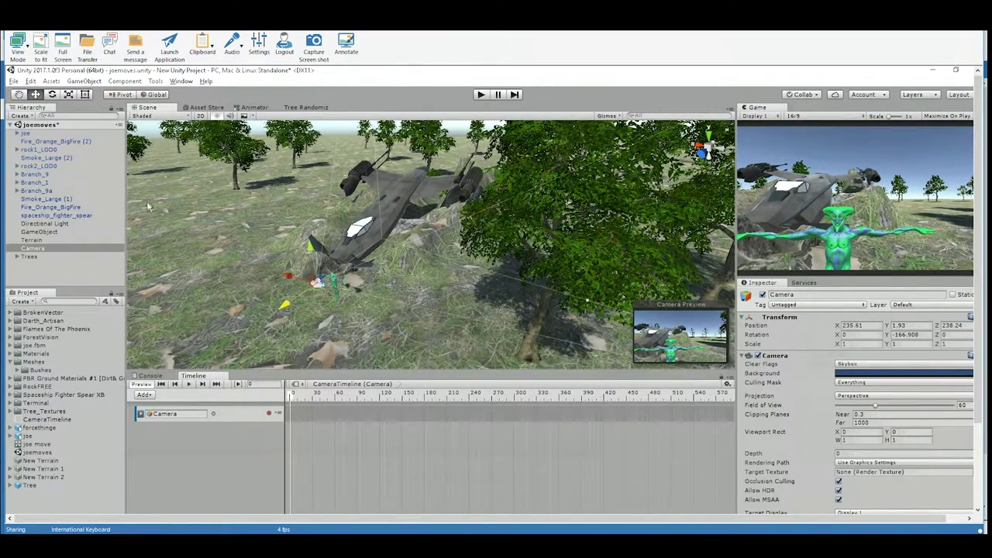
Rotate the Camera to about X 2.784, Y -179.913, Z 0.65 and reposition it to Y 1.73, Z 238.21, facing the character.
click(52, 93)
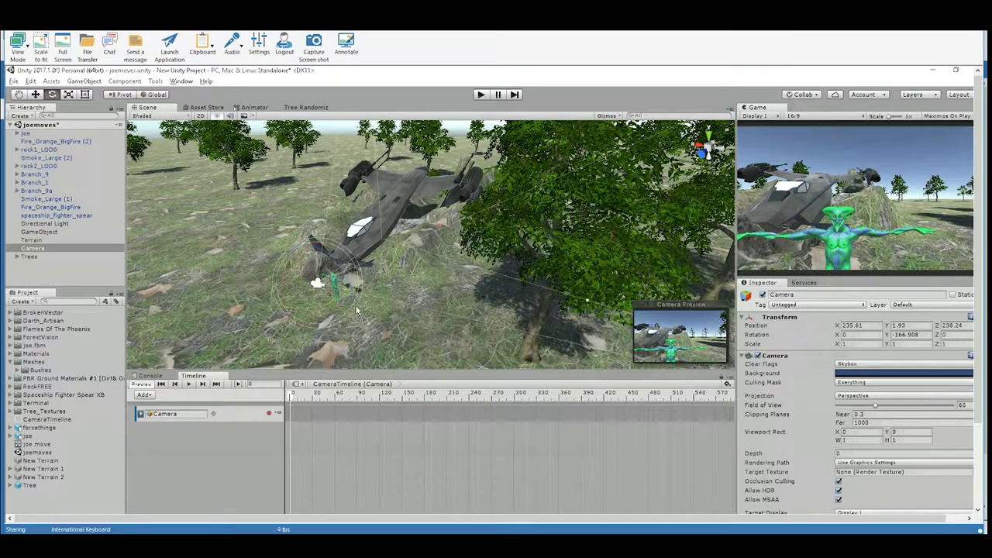
drag(344, 303, 363, 296)
drag(293, 265, 309, 245)
click(35, 94)
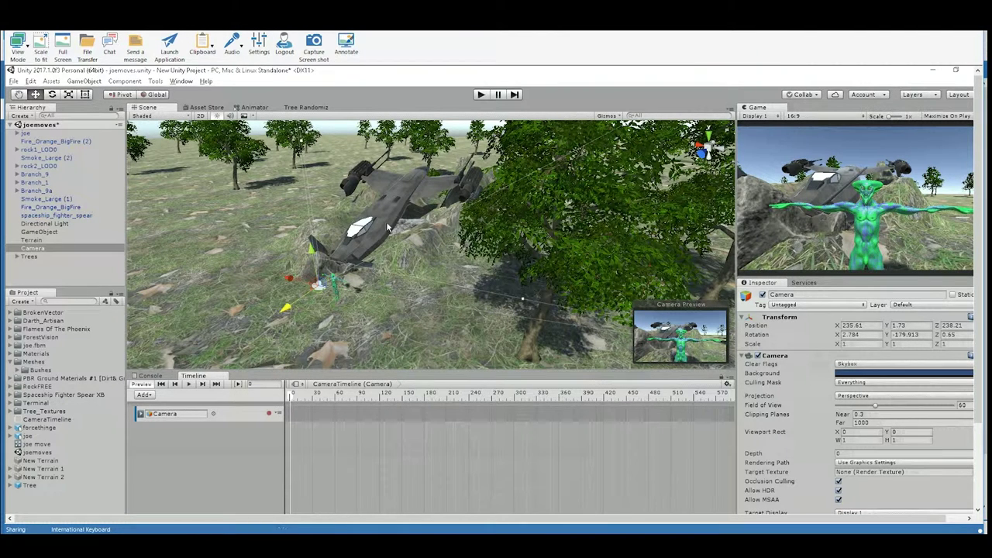
Start recording on the Camera track and key its position at frame 0, moving it to about Z 238.04.
click(269, 414)
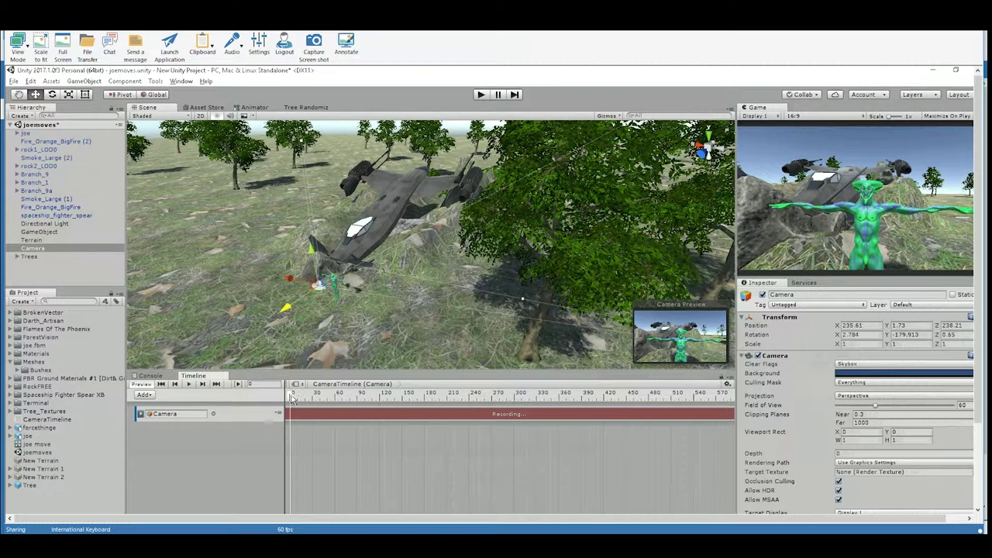
drag(285, 308, 291, 310)
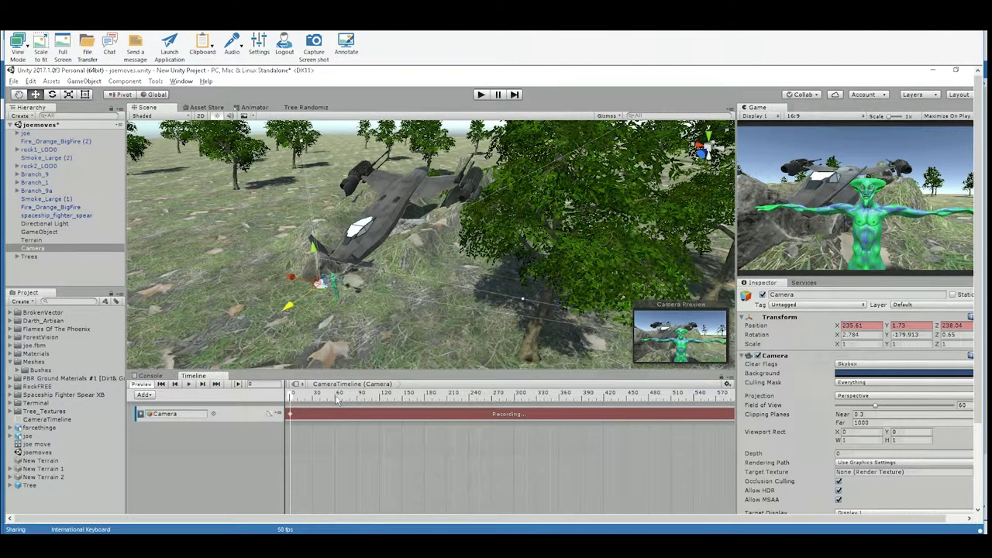
Switch the timeline ruler from frames to seconds and place the playhead at 8:33.
drag(334, 395, 431, 394)
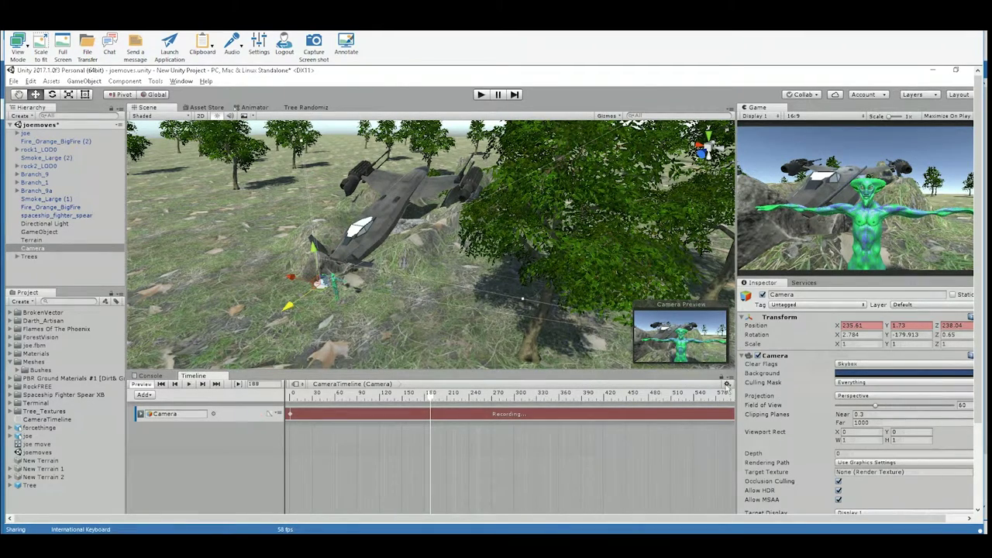
click(727, 384)
click(752, 390)
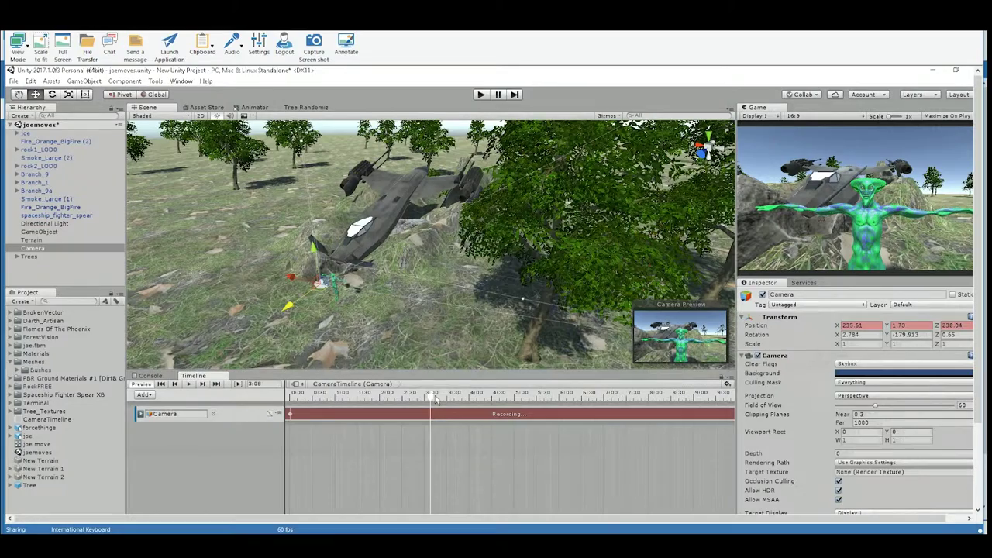
drag(435, 399, 675, 402)
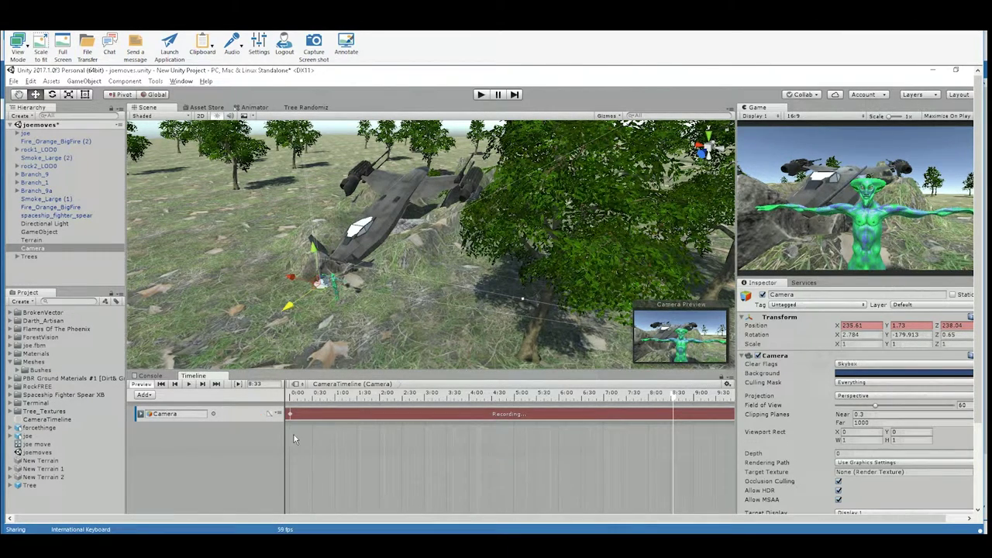
Key the Camera at 8:33 with position about X 236.35, Z 239.92 and rotation X 5.844, and stop recording.
mouse_move(419, 232)
middle_down()
mouse_move(480, 176)
mouse_move(406, 220)
middle_up()
drag(403, 220, 371, 217)
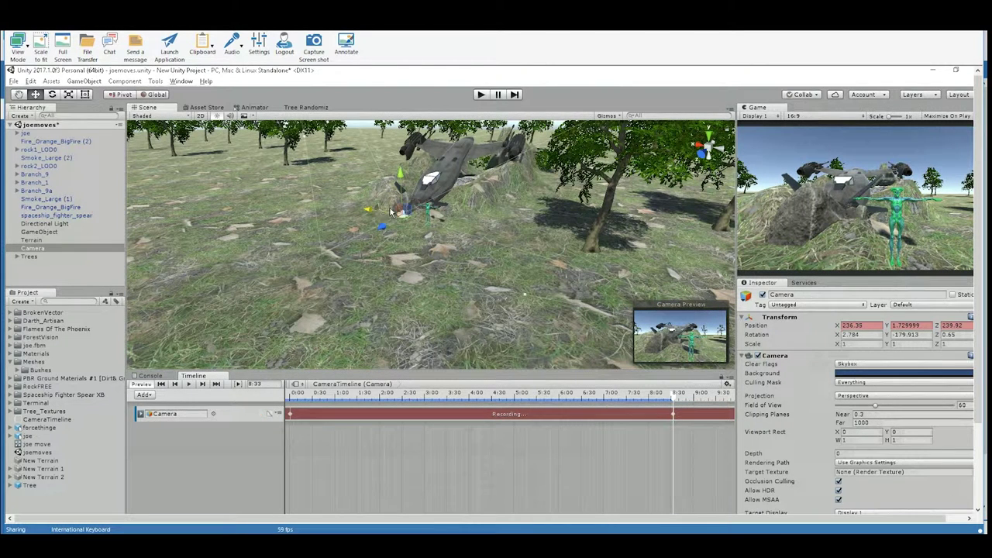
click(52, 94)
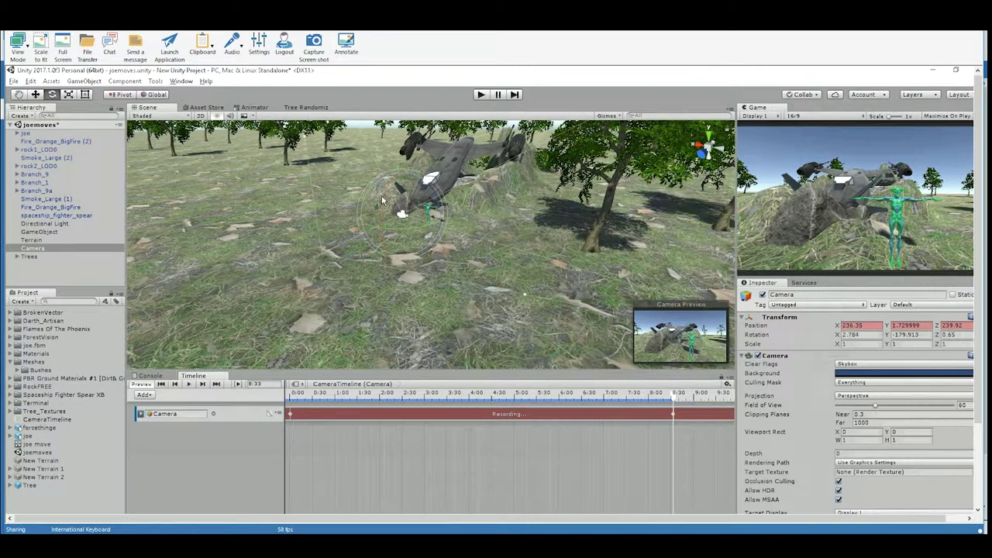
drag(382, 202, 382, 190)
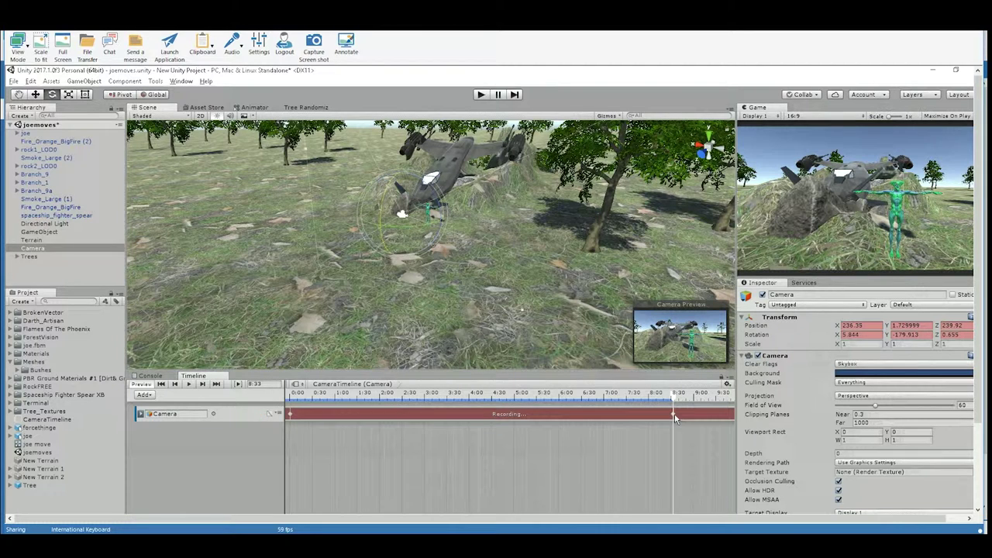
click(262, 414)
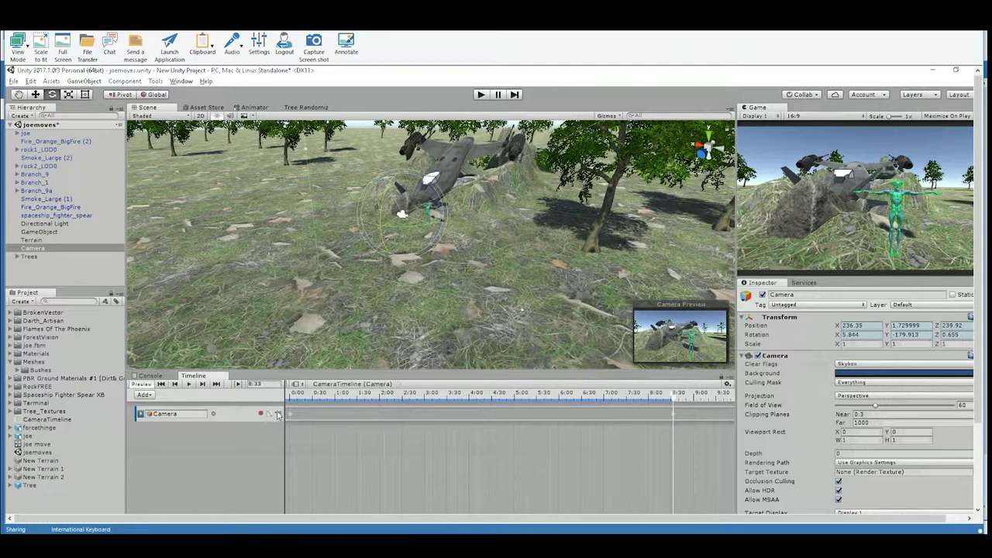
Scrub and play through the Camera timeline to preview the move between the two keyframes.
click(665, 397)
drag(665, 397, 560, 397)
drag(616, 442, 321, 439)
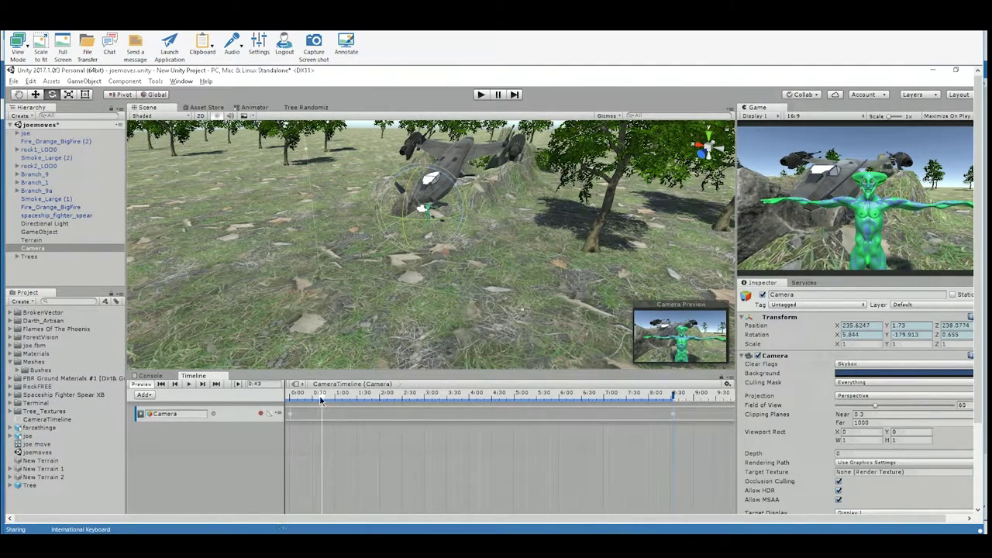
drag(321, 394, 308, 394)
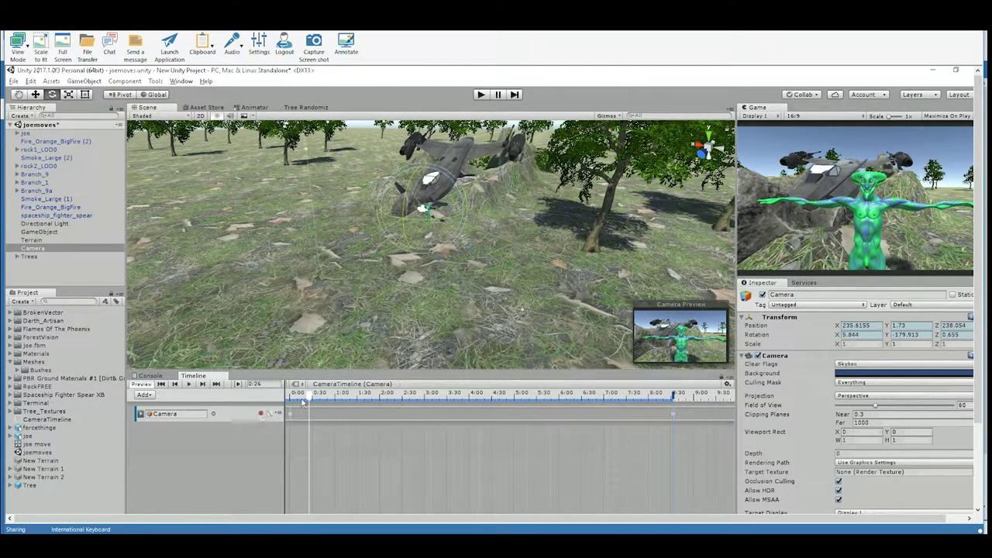
key(space)
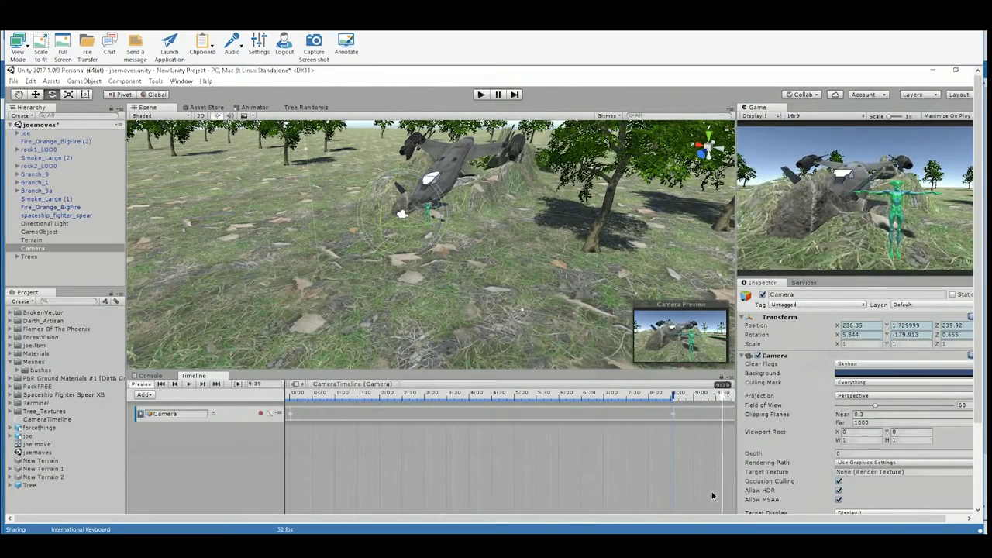
click(328, 454)
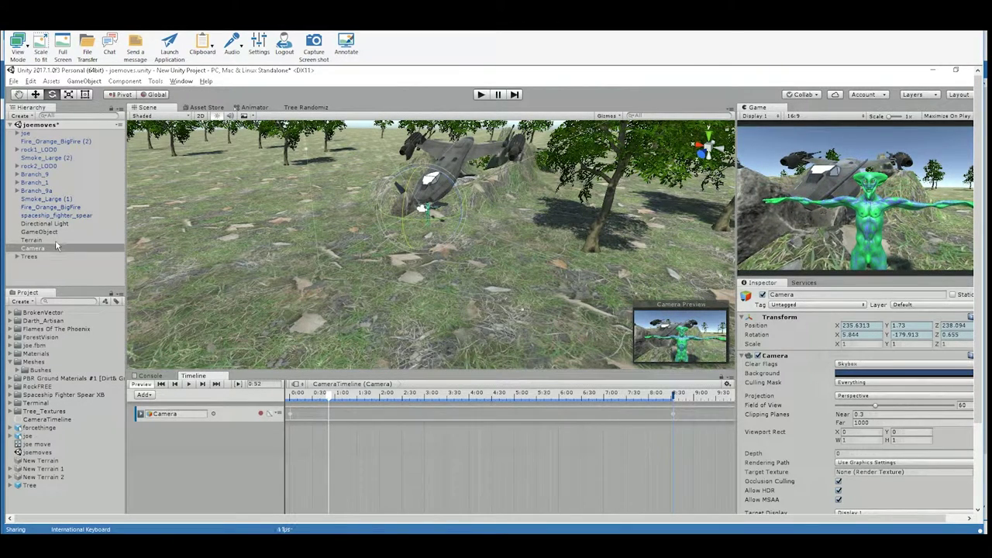
Search the Asset Store for "post process" and open the Post Processing Stack page by Unity Technologies.
click(181, 80)
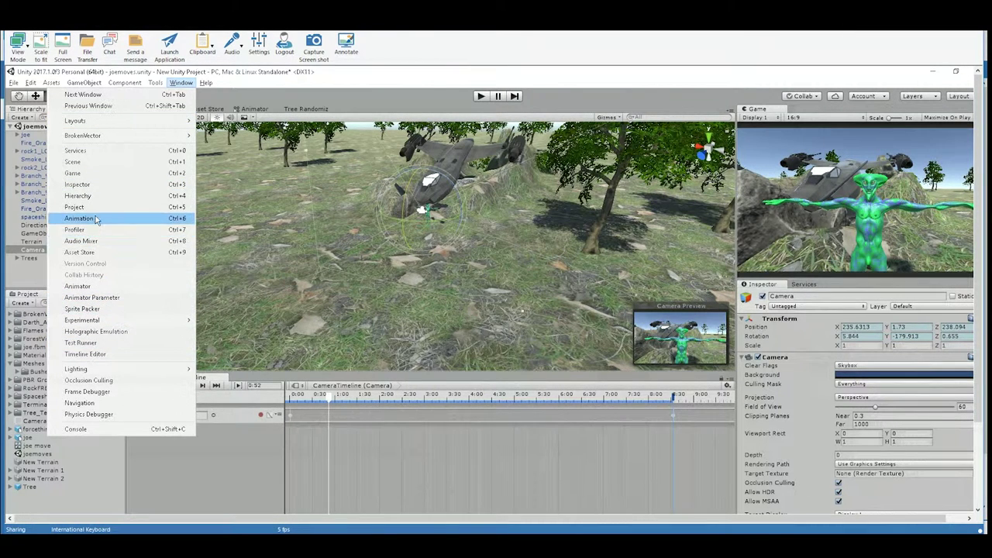
mouse_move(107, 131)
click(211, 109)
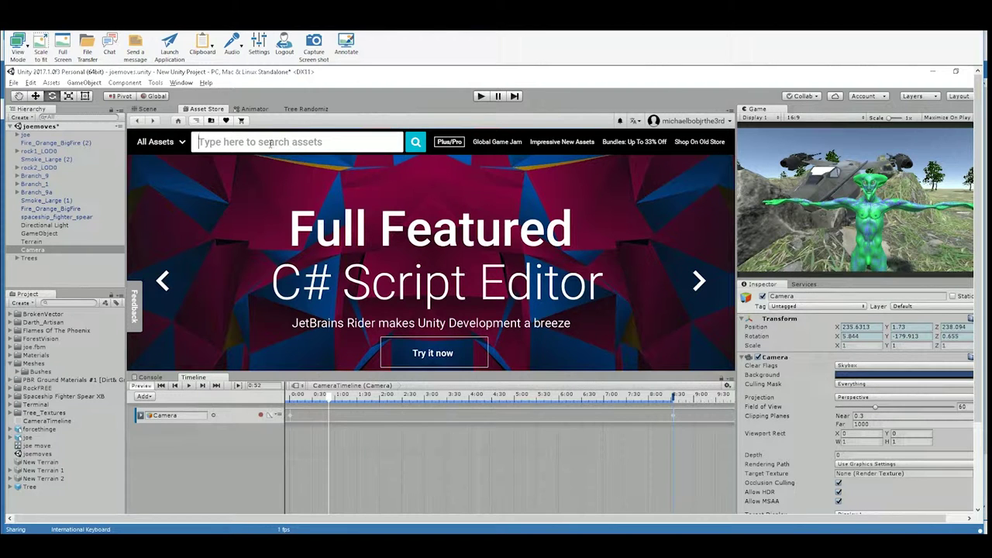
text(post)
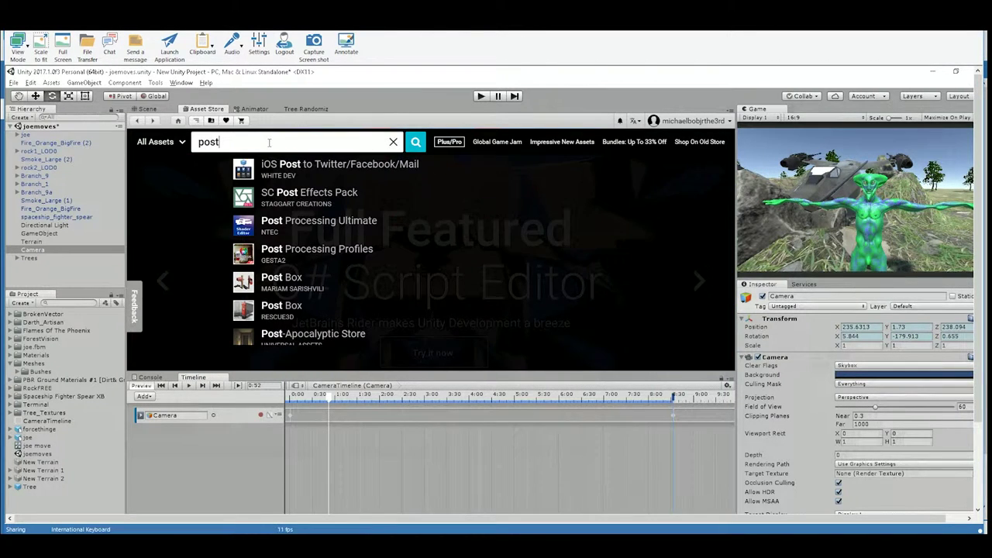
text( process)
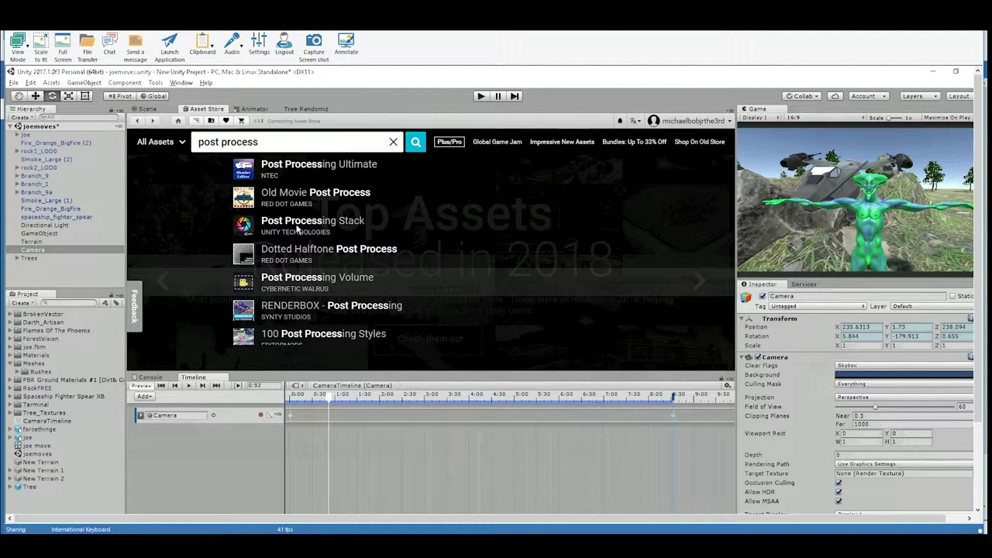
click(325, 226)
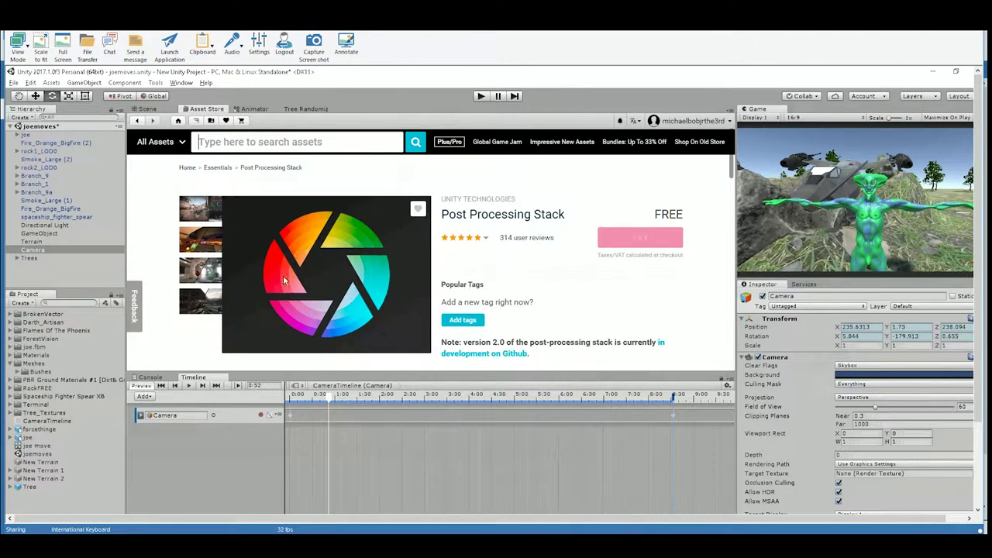
Examine the Post Processing Stack's preview images comparing scenes with and without the effects.
scroll(403, 246, down, 3)
scroll(403, 246, up, 3)
scroll(391, 251, down, 1)
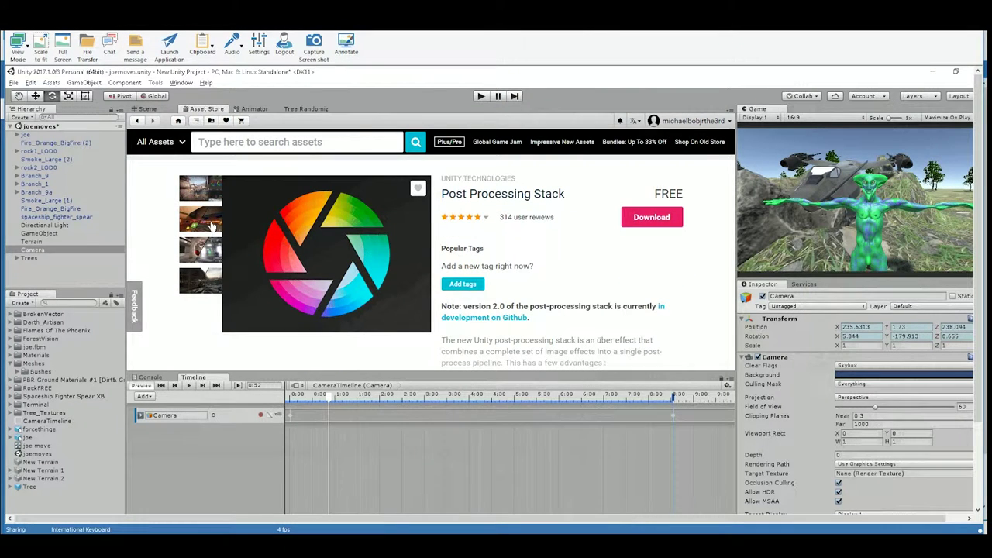
click(212, 225)
scroll(202, 224, down, 1)
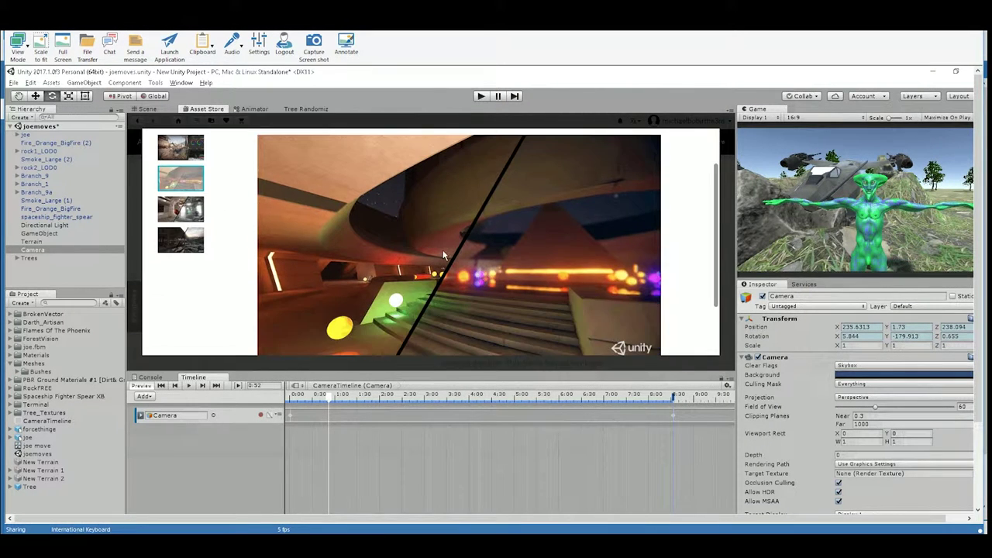
click(192, 219)
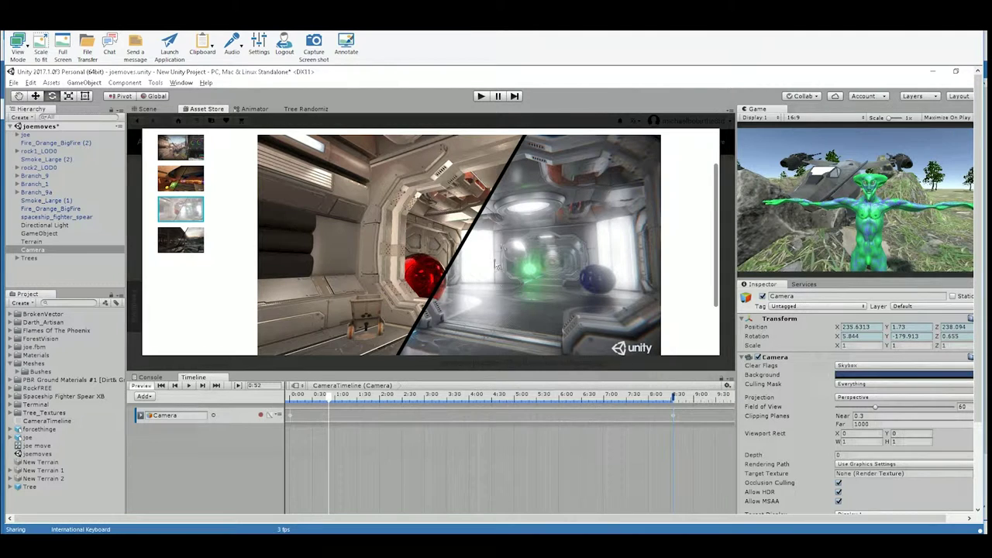
click(197, 148)
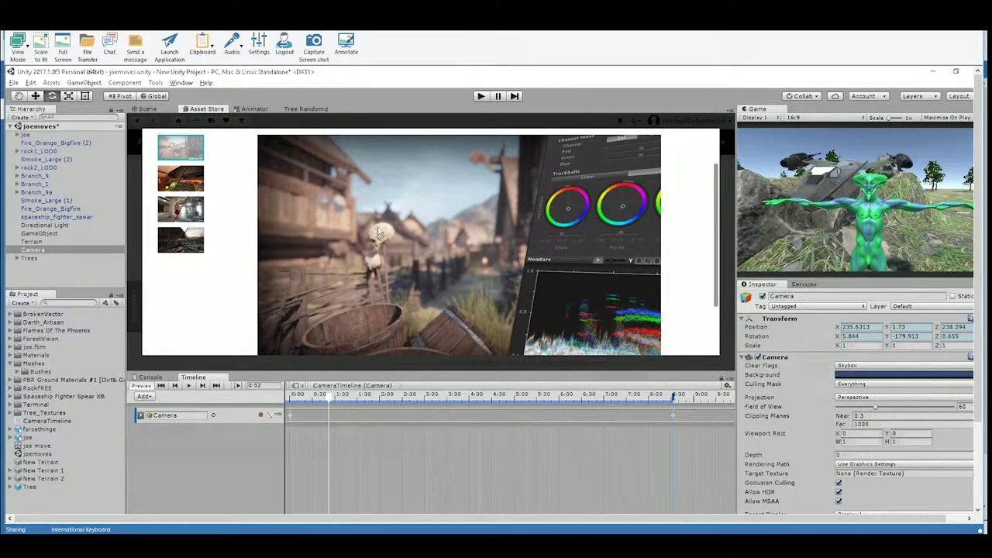
click(139, 151)
Download the Post Processing Stack and import the whole package into the project.
click(643, 220)
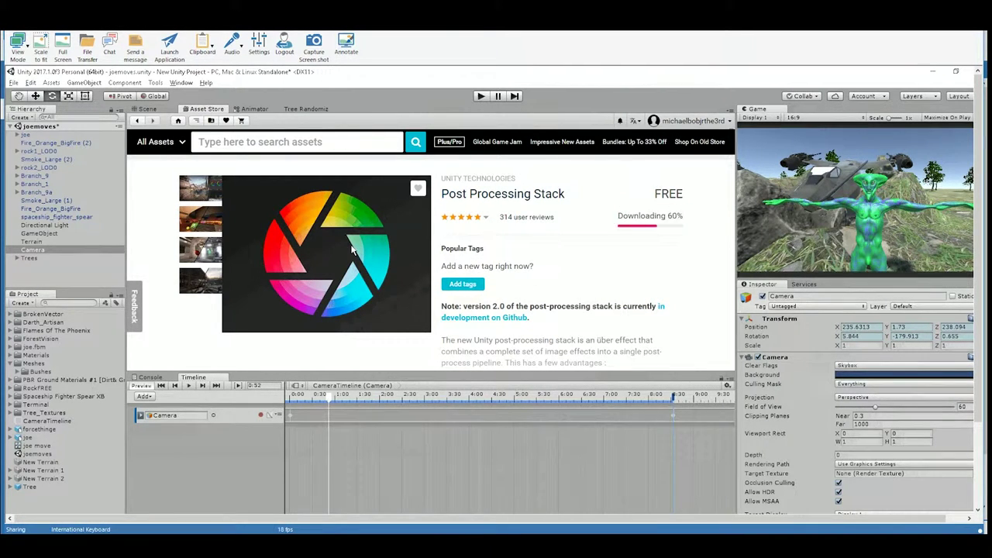
click(651, 218)
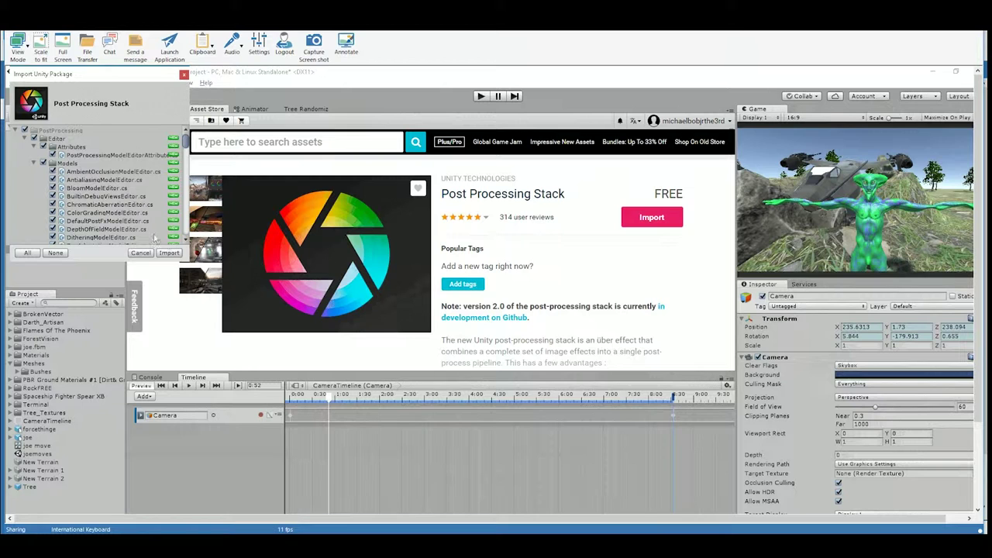
click(170, 254)
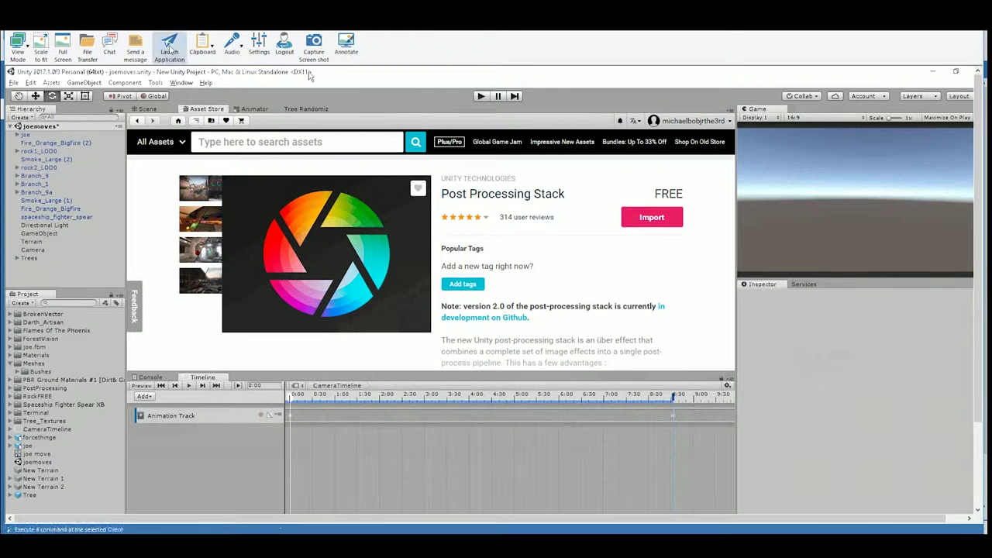
Return to the Scene view, select the Camera and collapse its Camera, Playable Director and Animator components.
click(146, 108)
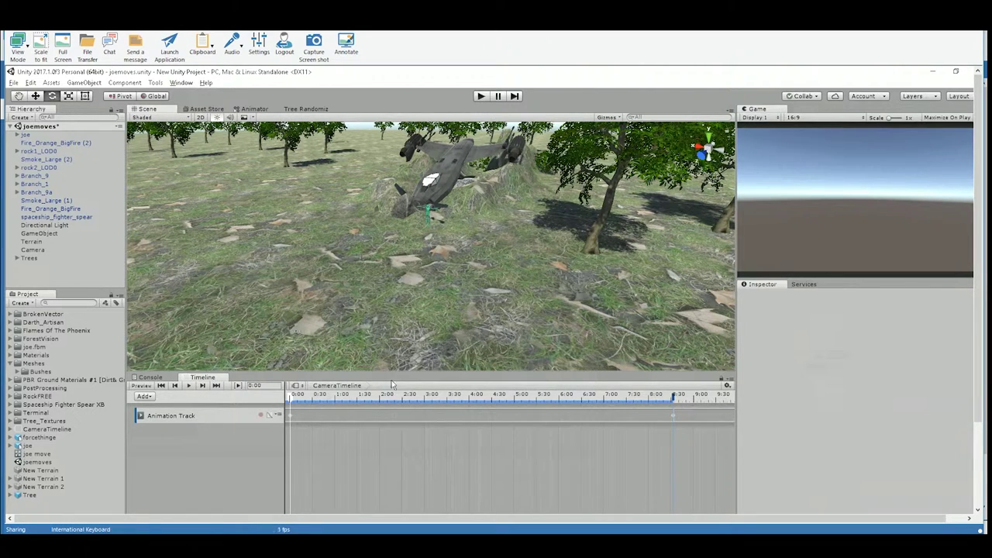
click(32, 251)
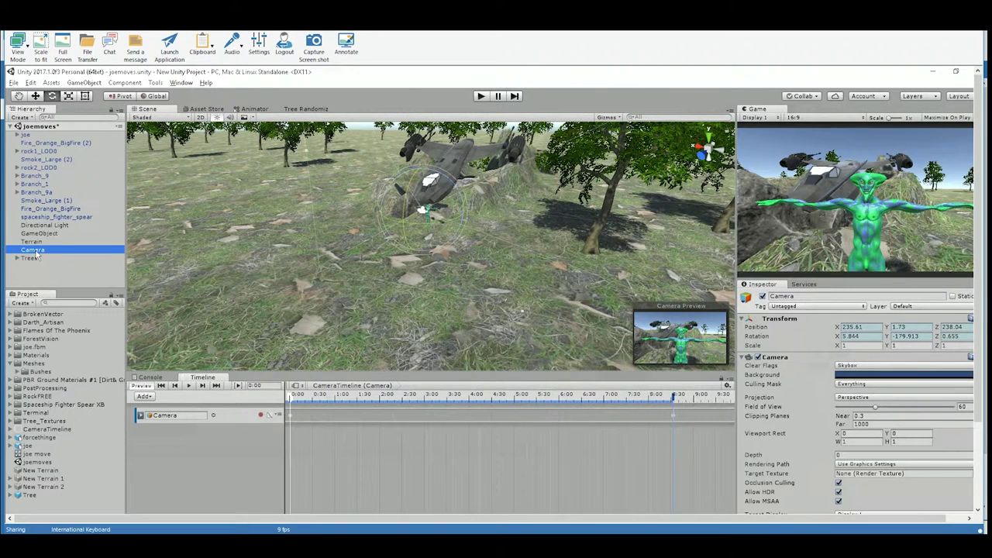
alt+drag(353, 240, 731, 353)
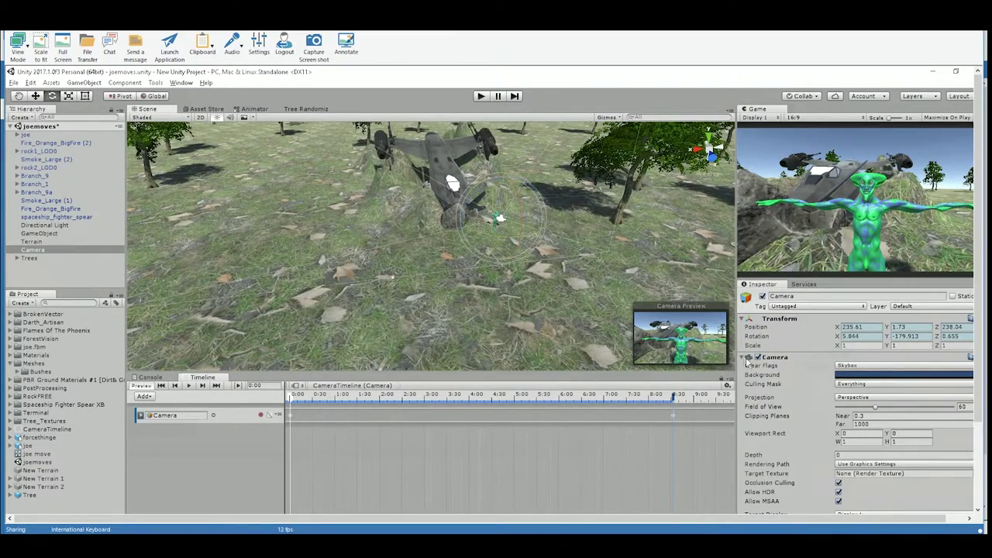
click(747, 358)
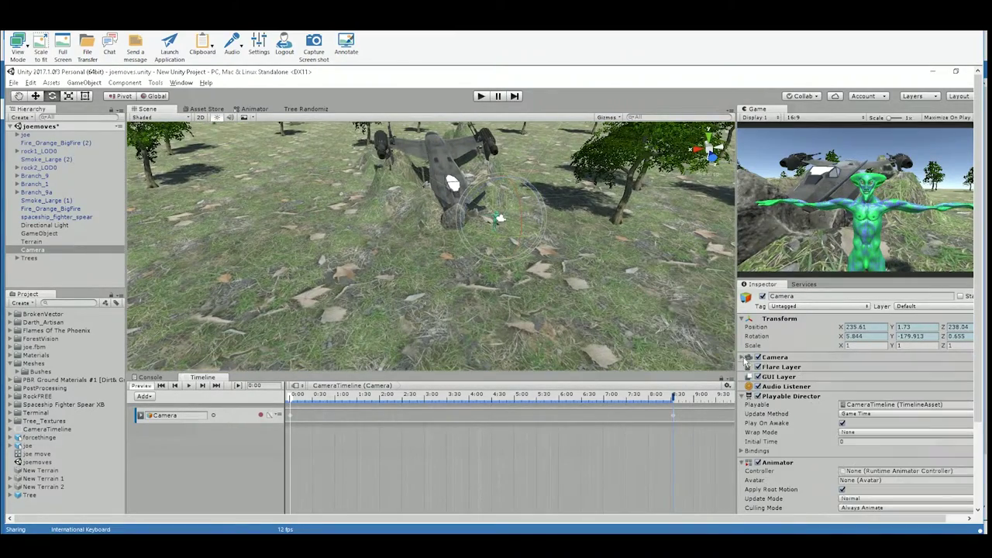
click(742, 397)
click(742, 406)
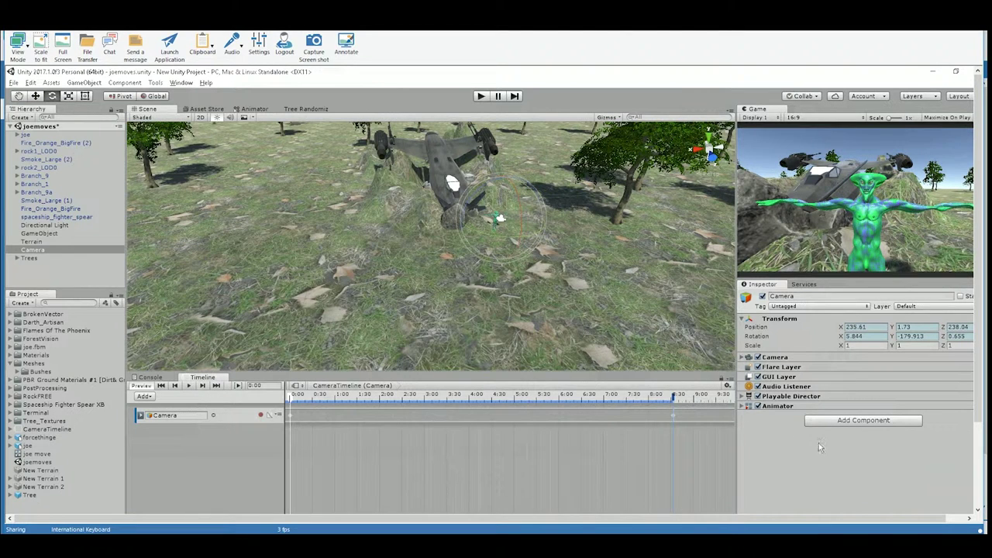
Search the components that can be added to the Camera for "pos".
click(866, 421)
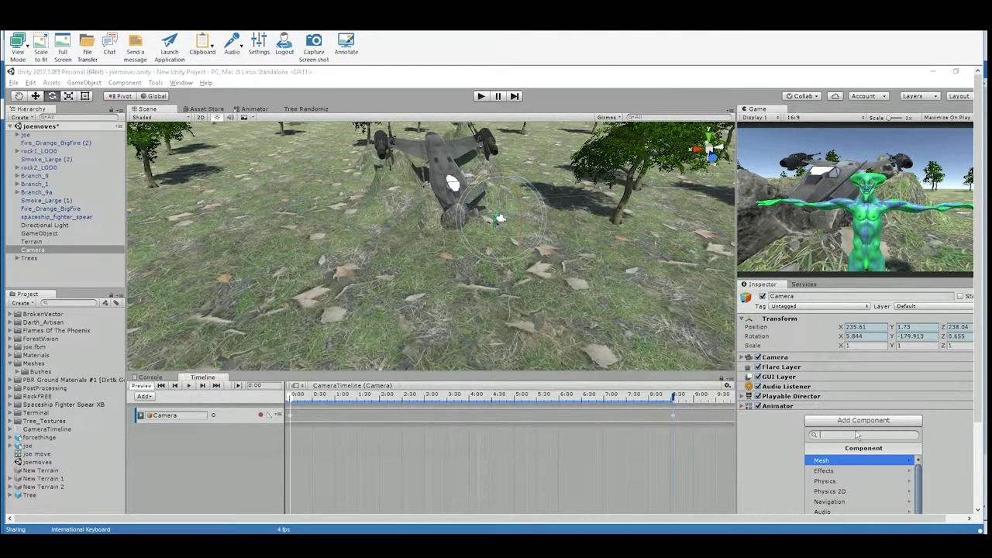
text(po)
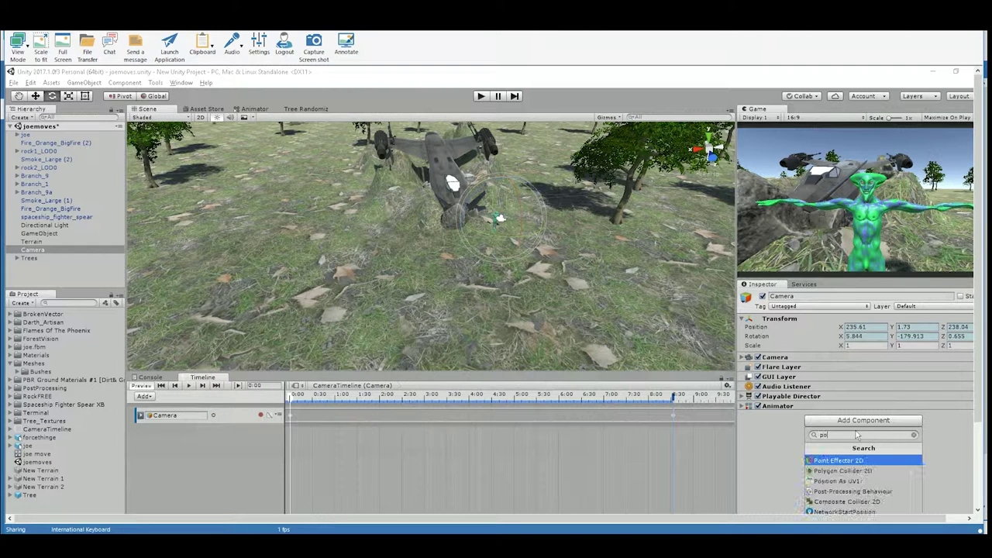
text(s)
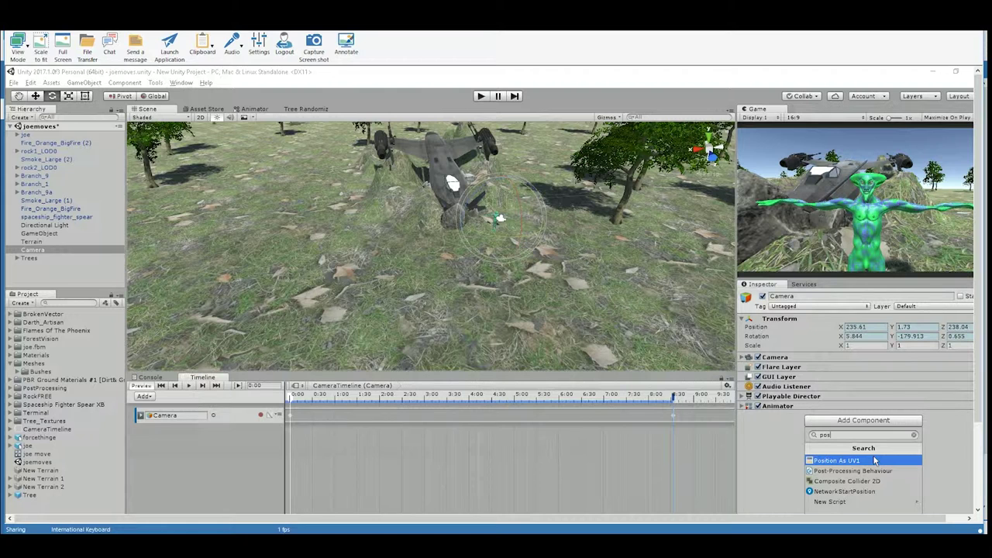
key(BackSpace)
key(BackSpace)
key(BackSpace)
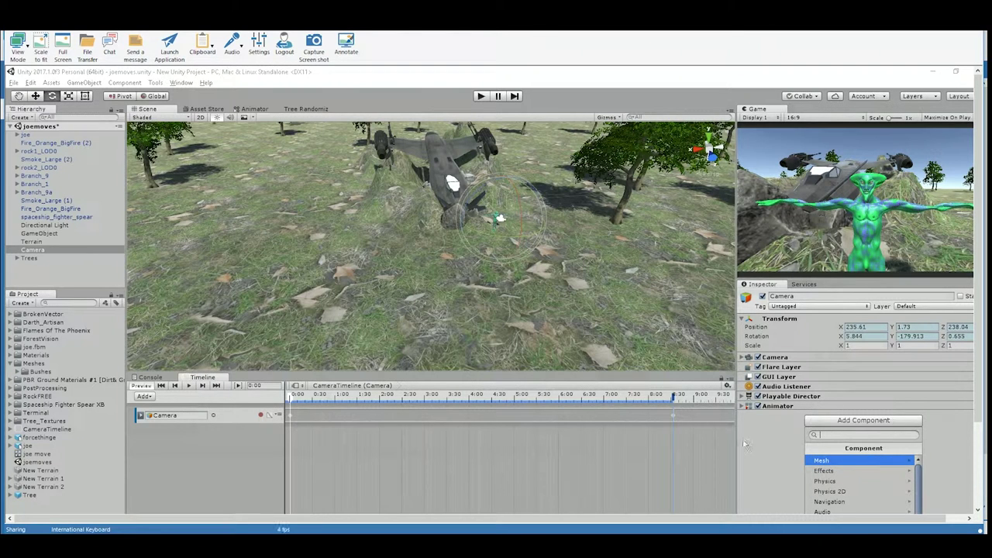
click(774, 425)
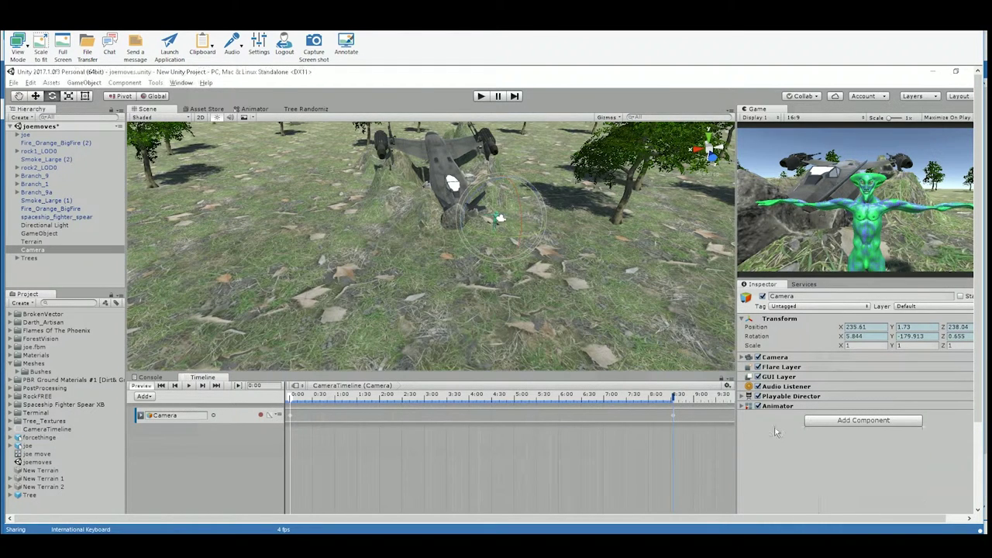
click(56, 250)
click(130, 84)
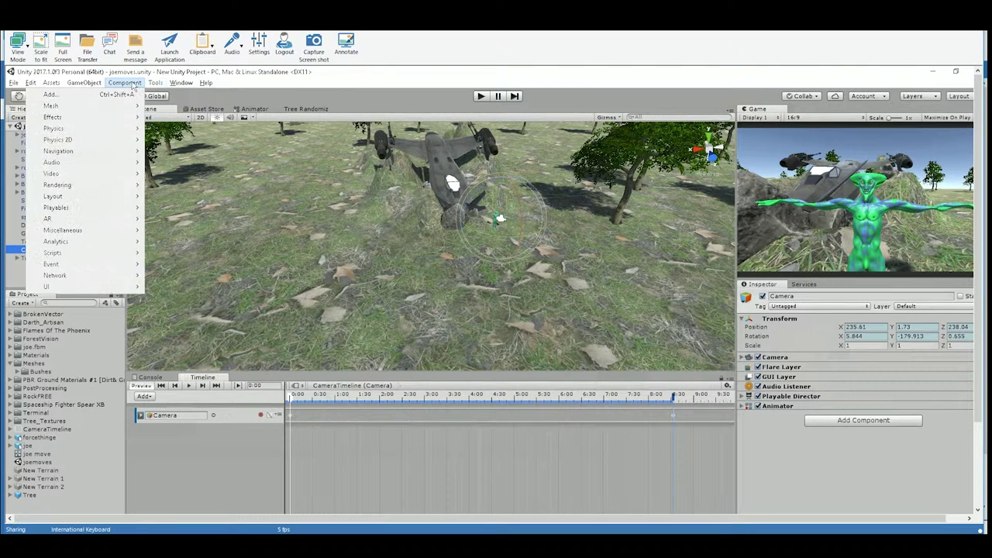
click(163, 85)
click(175, 84)
click(175, 85)
click(175, 85)
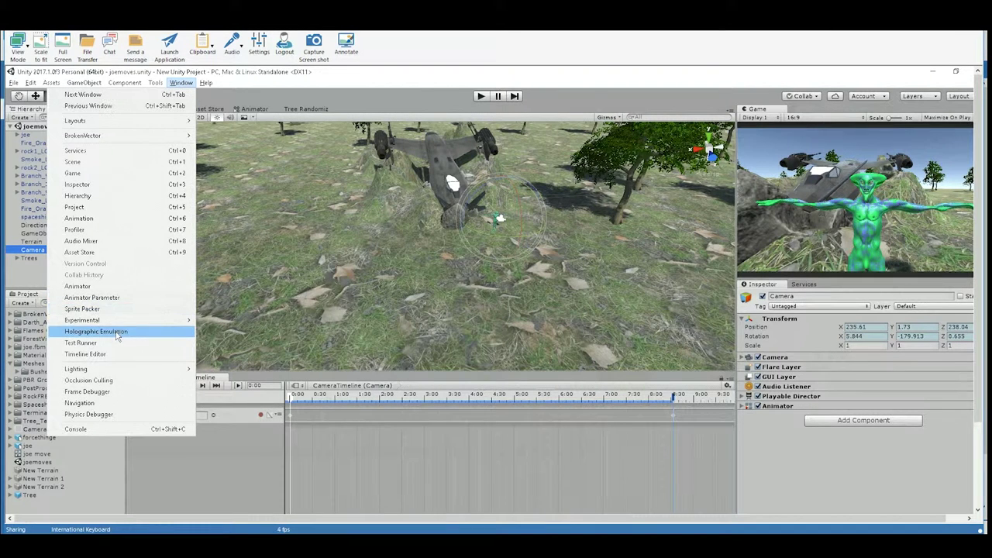
mouse_move(115, 322)
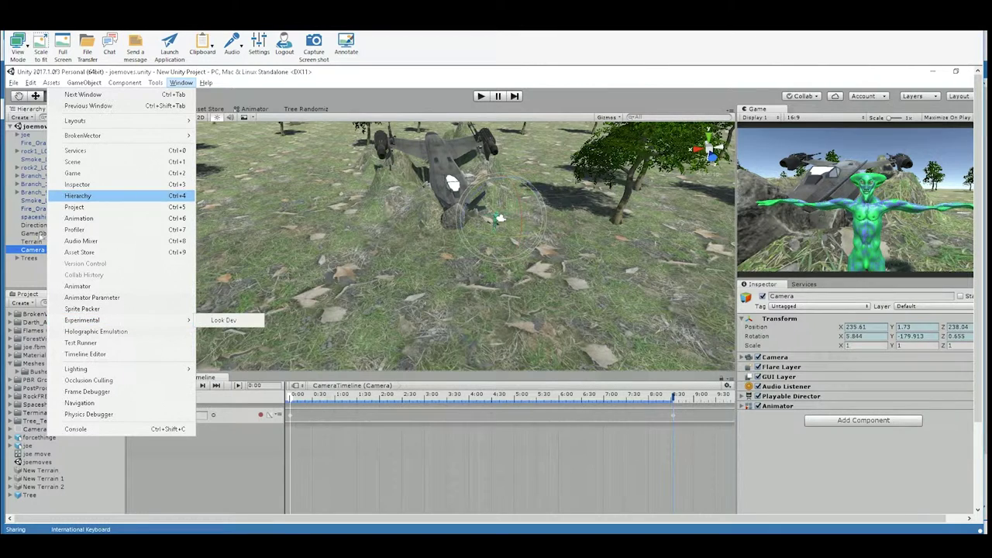
click(42, 262)
Select the Camera, collapse the project's Meshes folder, and add a Post-Processing Behaviour component to the Camera.
click(33, 249)
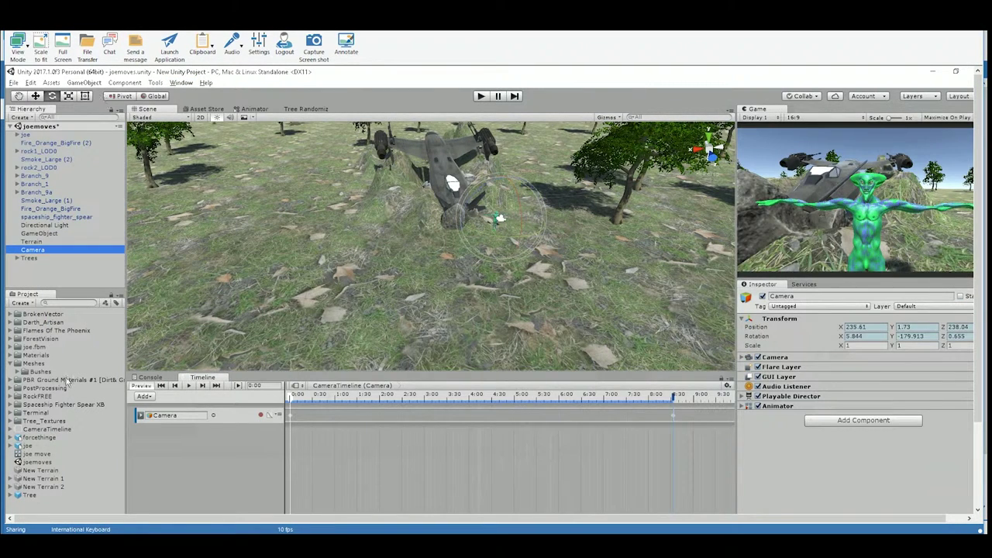
click(11, 363)
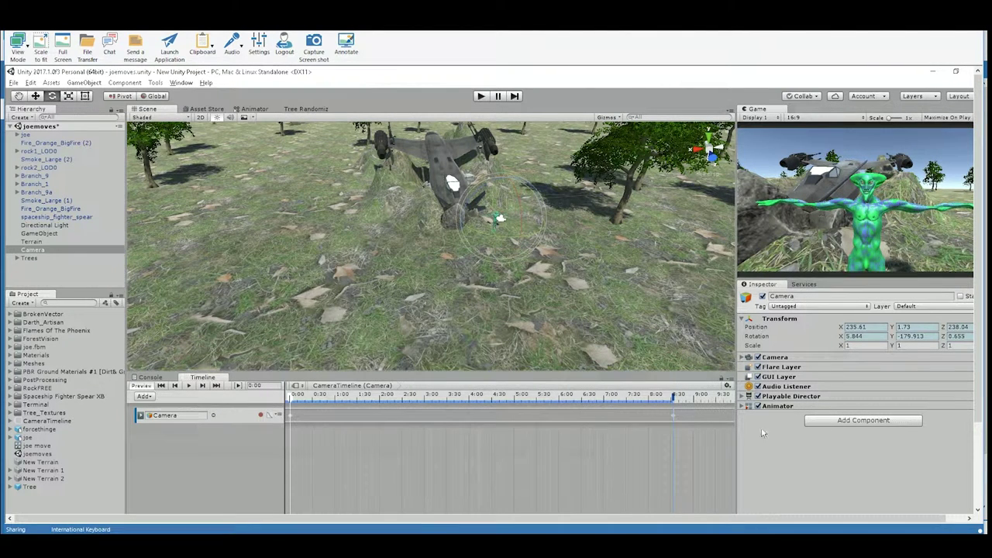
click(852, 420)
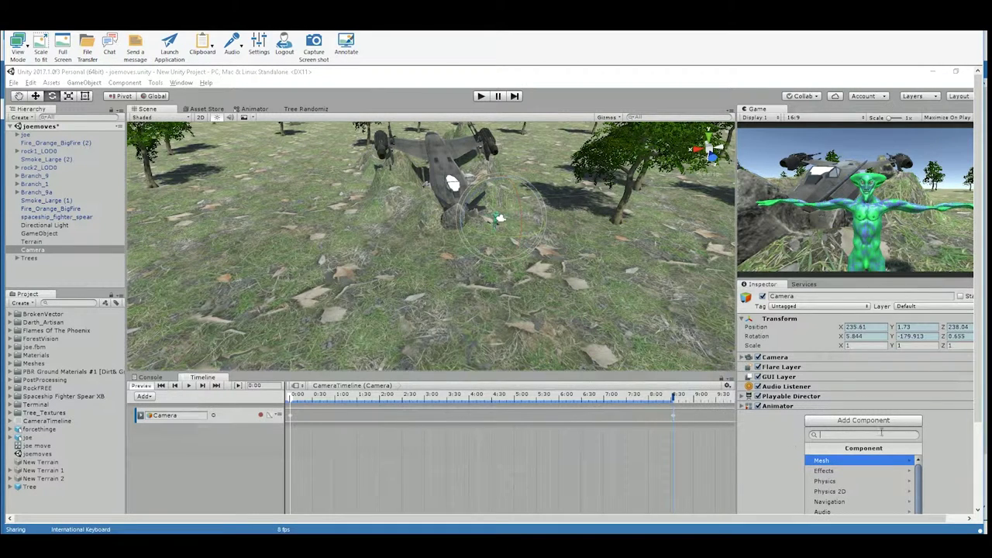
drag(980, 384, 982, 459)
scroll(876, 412, down, 3)
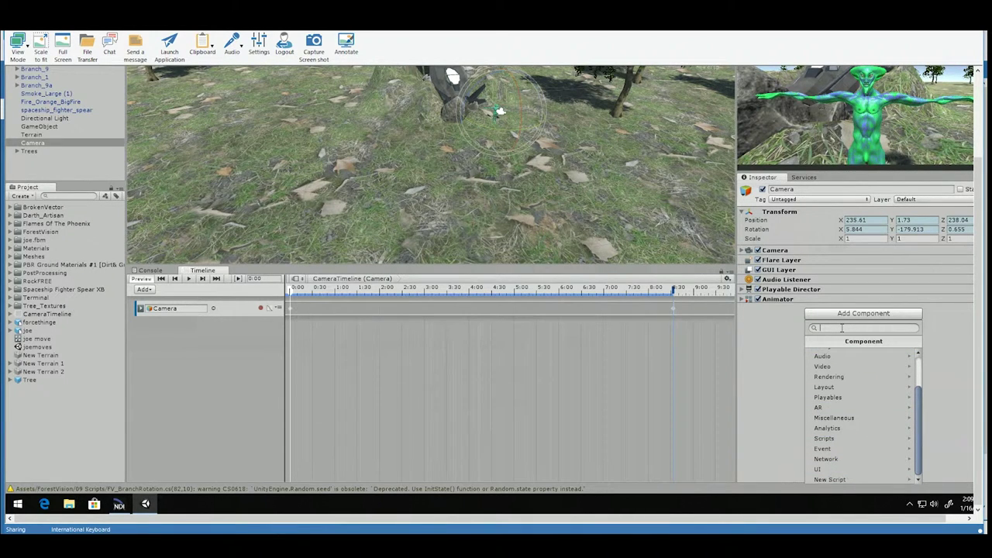
text(post)
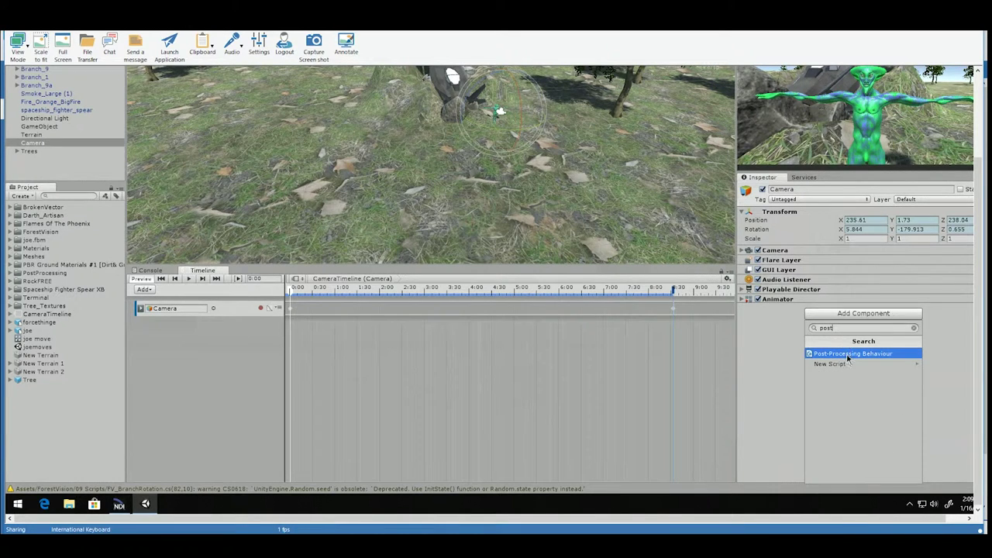
click(847, 354)
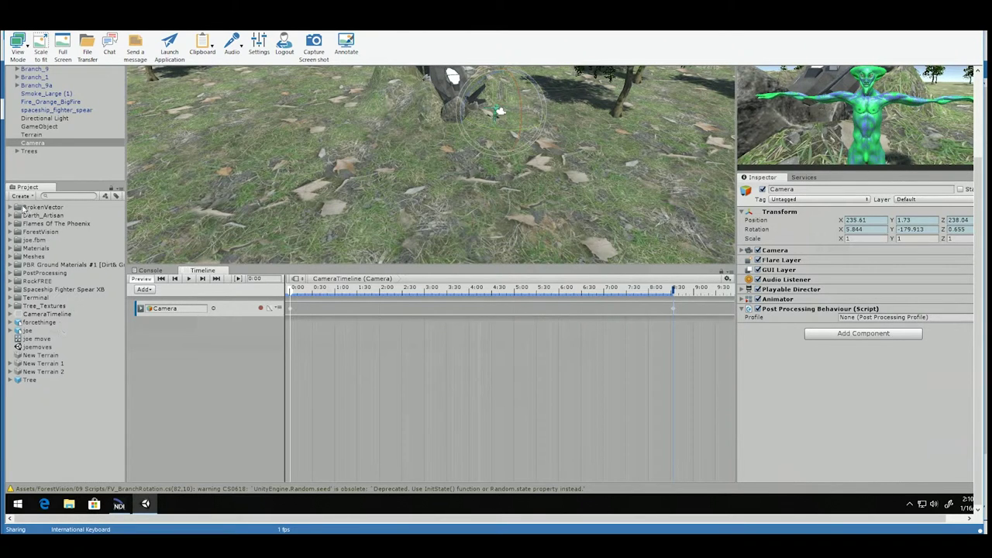
Look through the Utilities, Textures and Runtime subfolders of the project's PostProcessing folder.
click(11, 273)
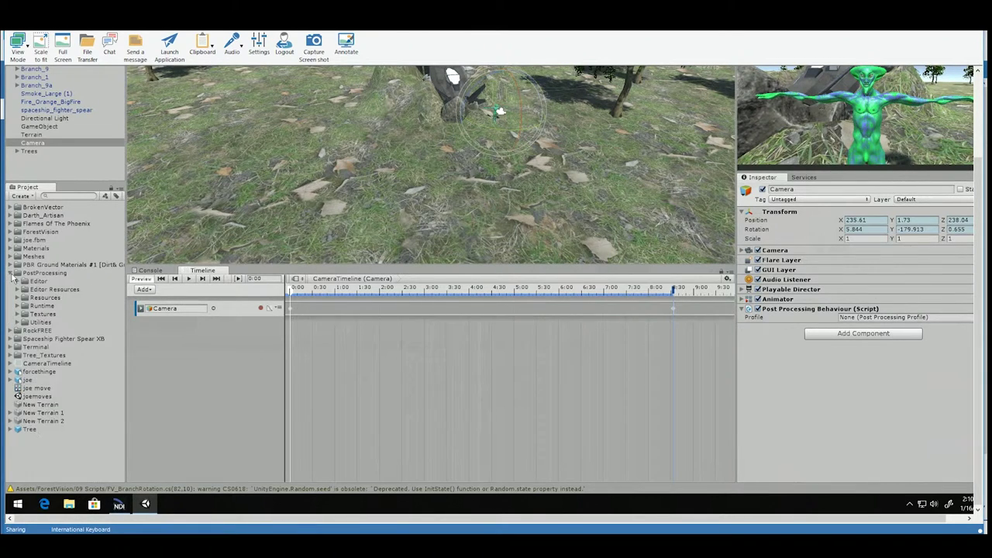
click(19, 323)
click(26, 331)
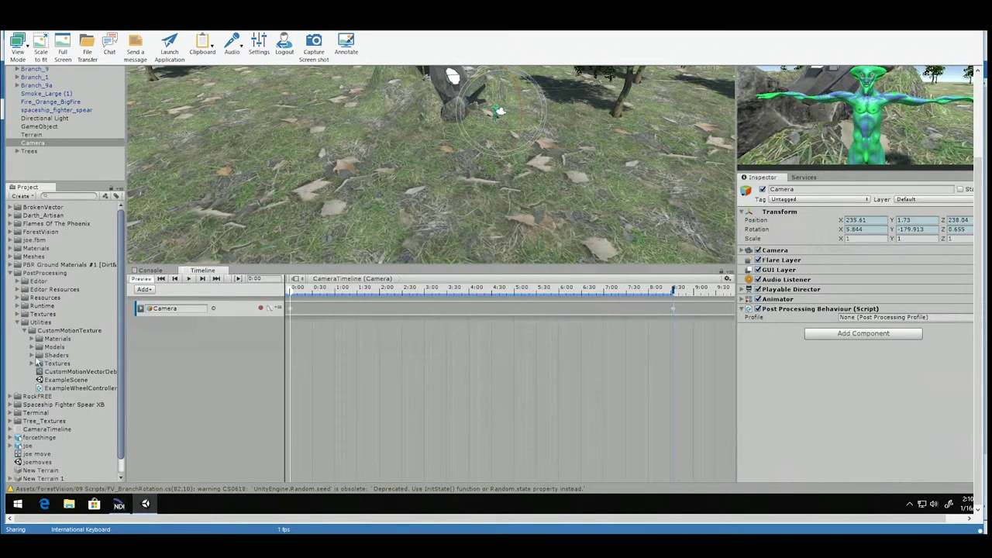
click(19, 313)
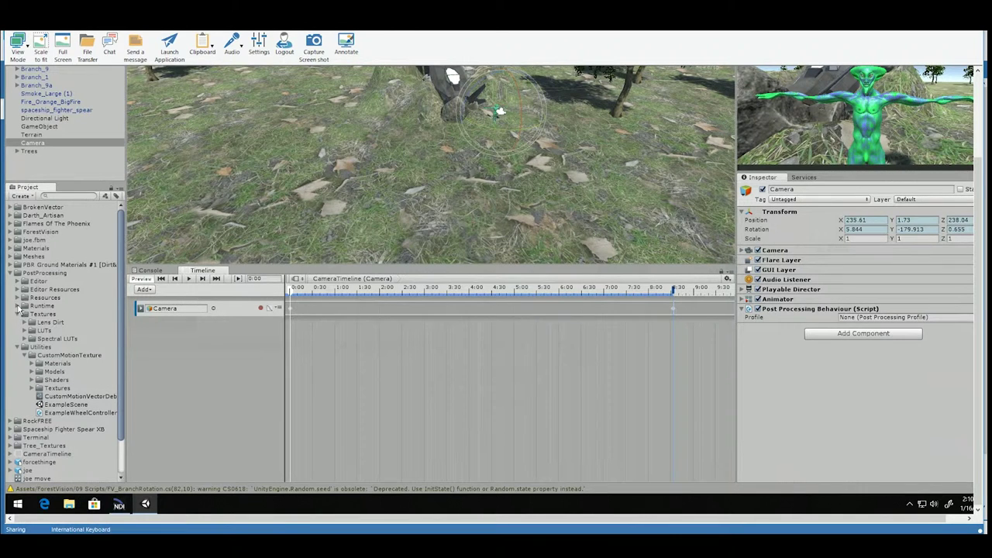
click(18, 306)
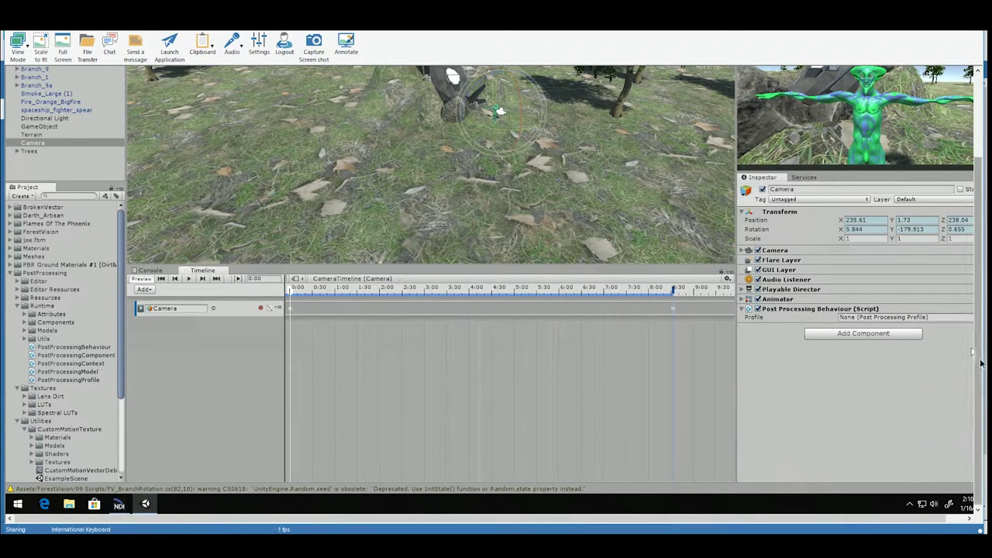
Create a new Post-Processing Profile asset in the project and collapse the PostProcessing folder.
drag(979, 358, 985, 306)
click(26, 276)
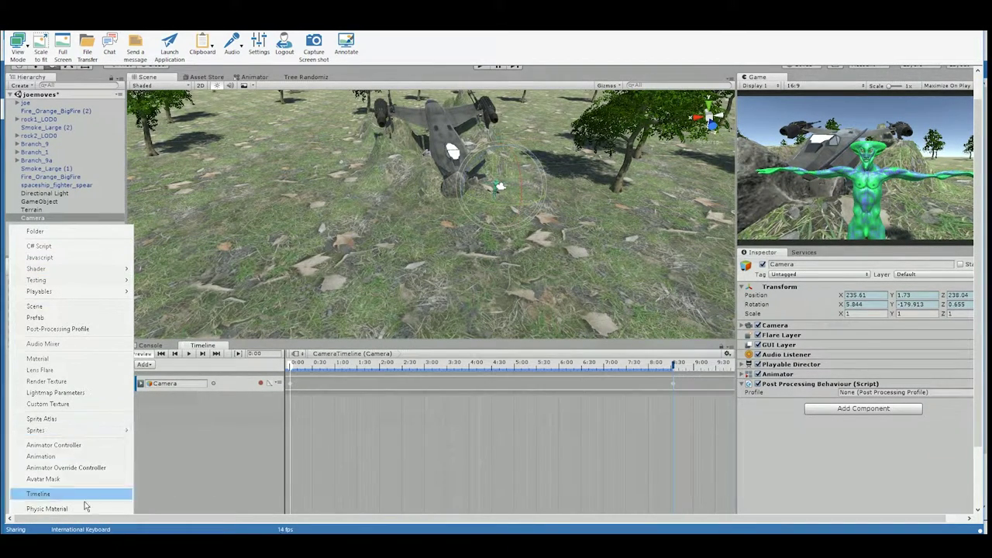
click(83, 330)
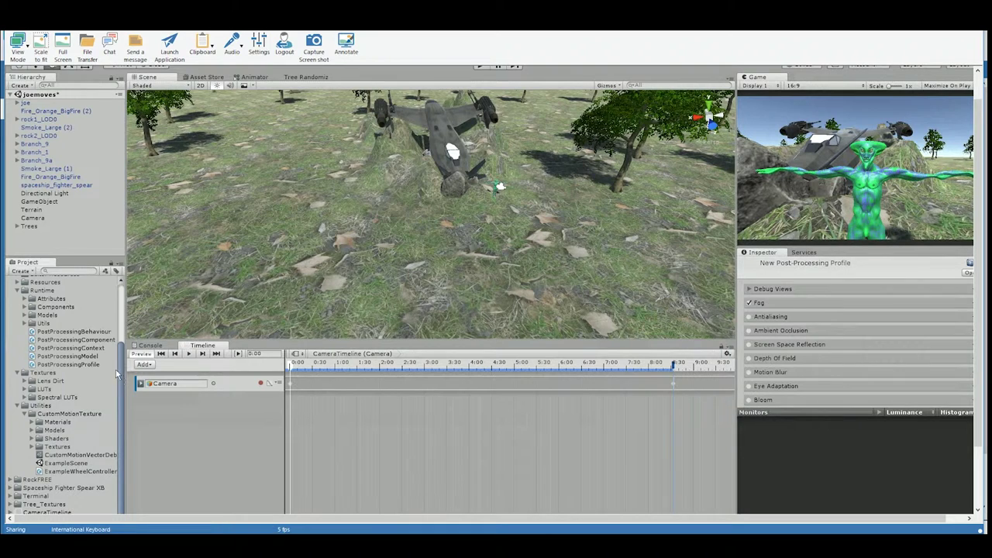
scroll(122, 310, up, 3)
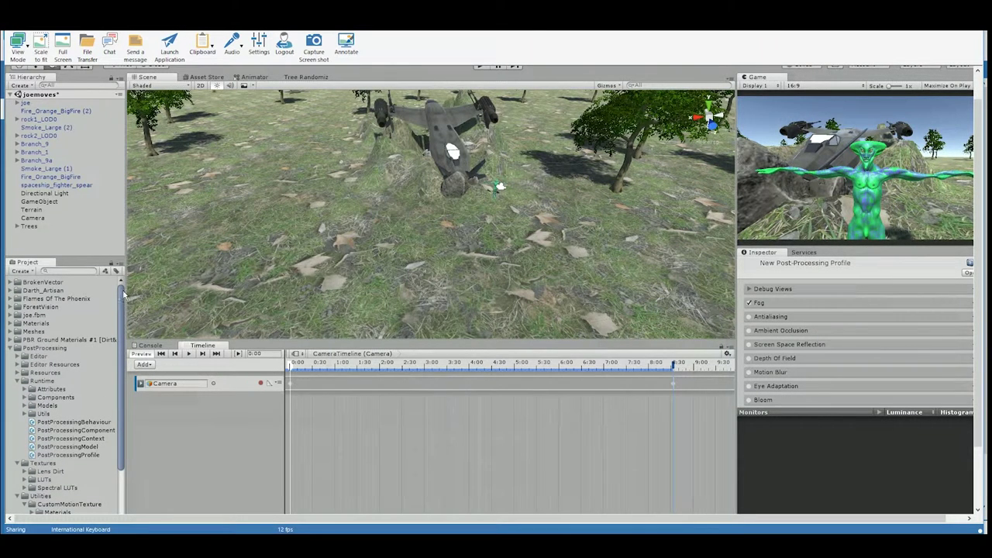
click(11, 348)
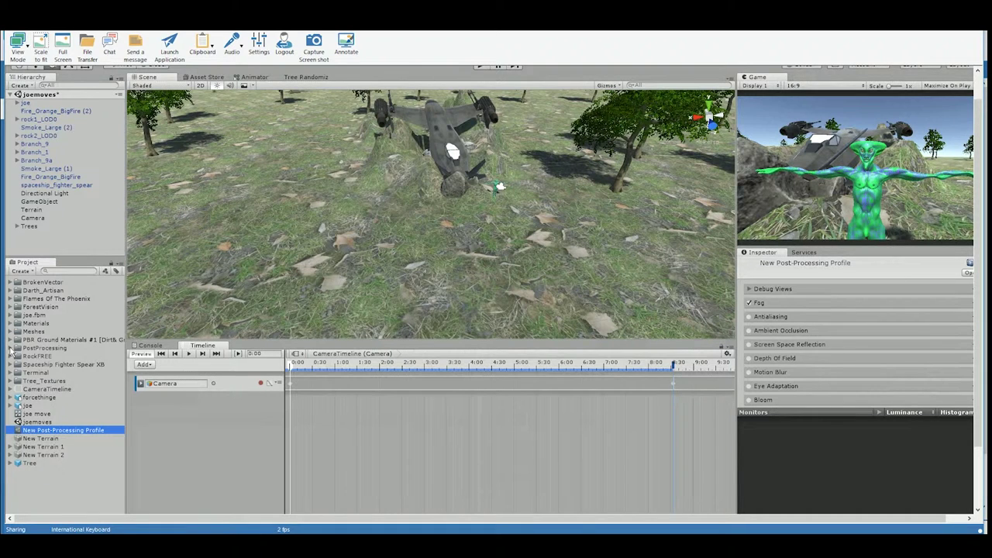
right_click(68, 431)
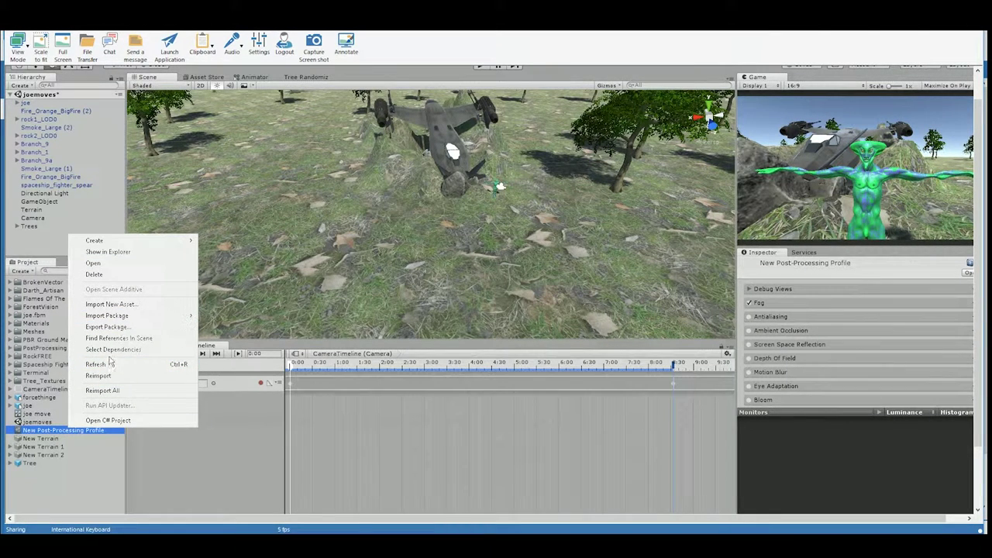
click(37, 435)
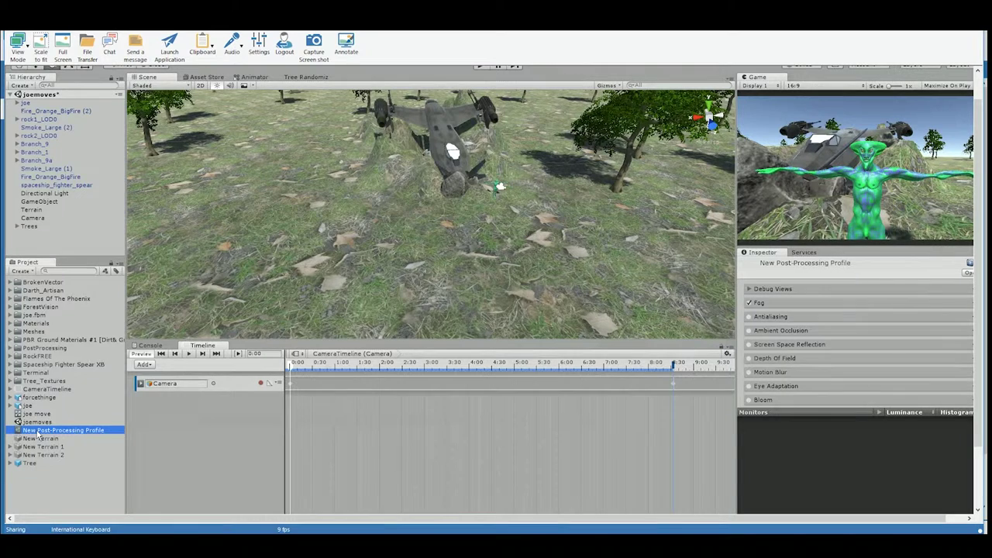
right_click(38, 435)
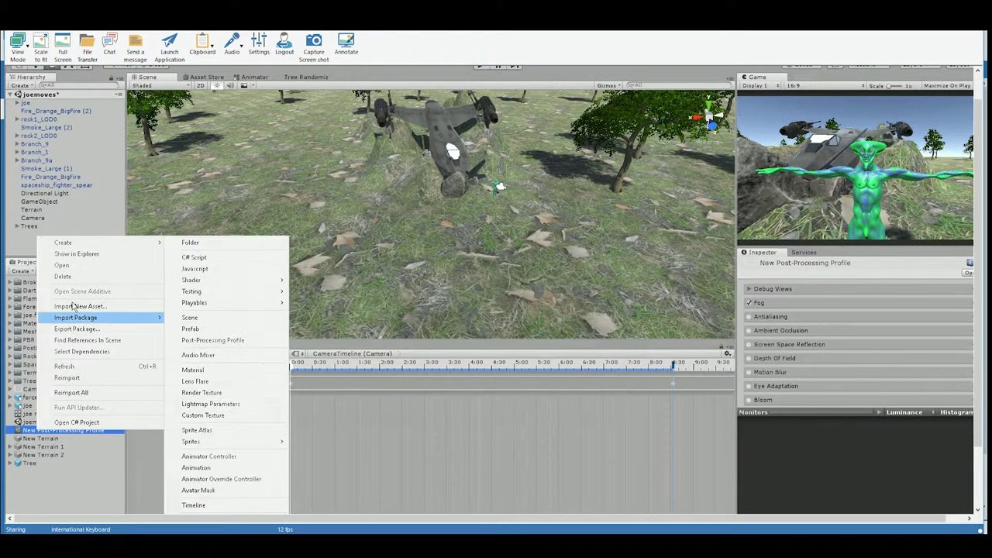
click(98, 453)
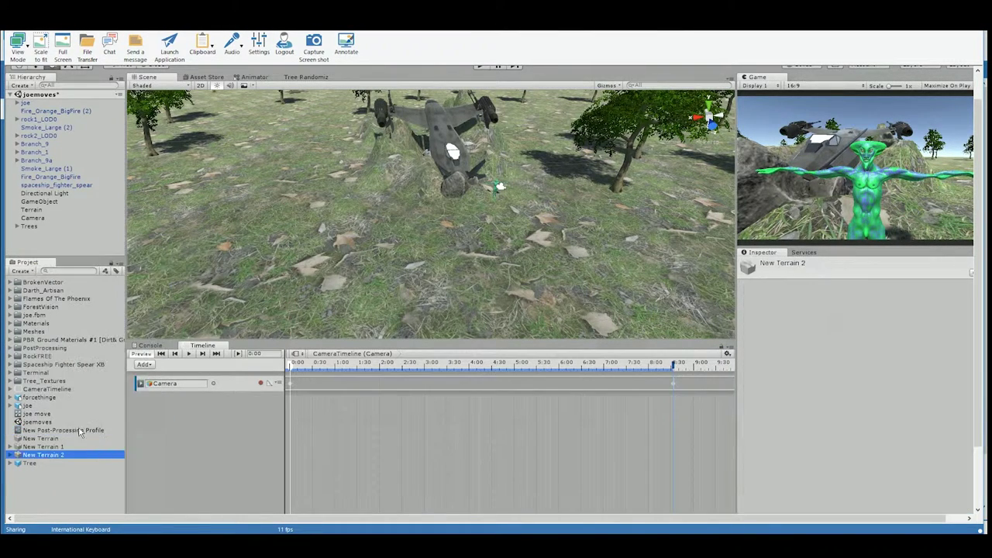
click(80, 424)
click(77, 430)
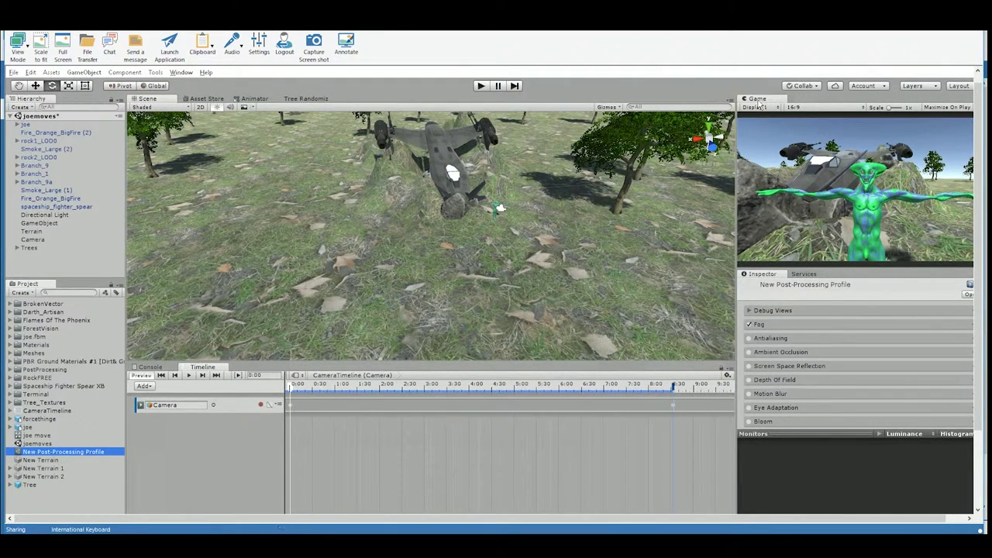
Dock the Game view with the Scene view and assign New Post-Processing Profile to the Camera's Post Processing Behaviour.
drag(757, 100, 465, 99)
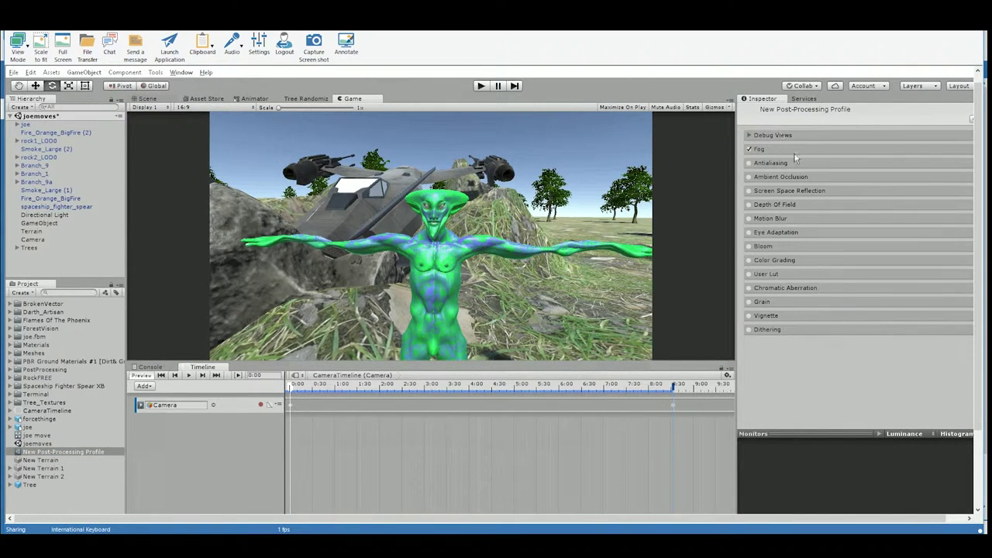
click(37, 240)
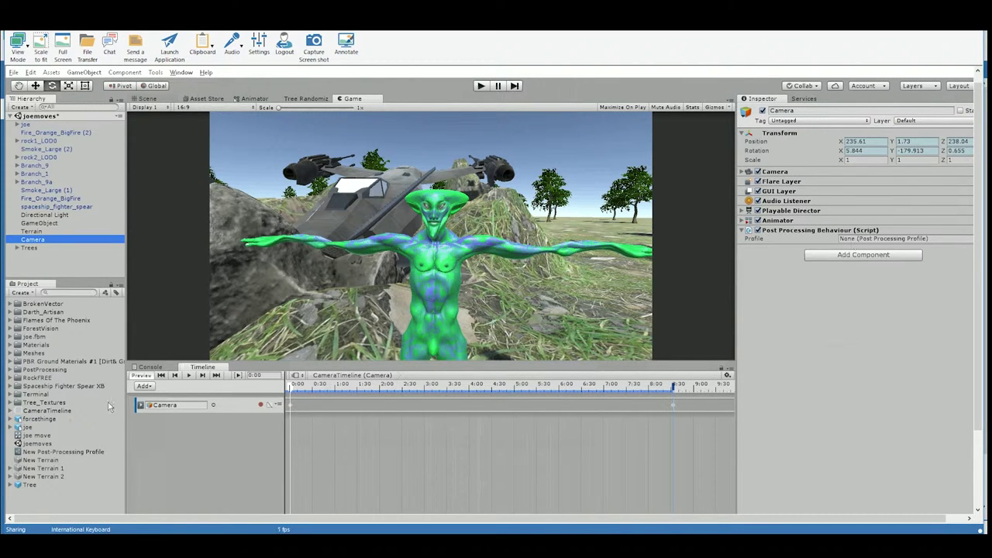
drag(22, 454, 857, 243)
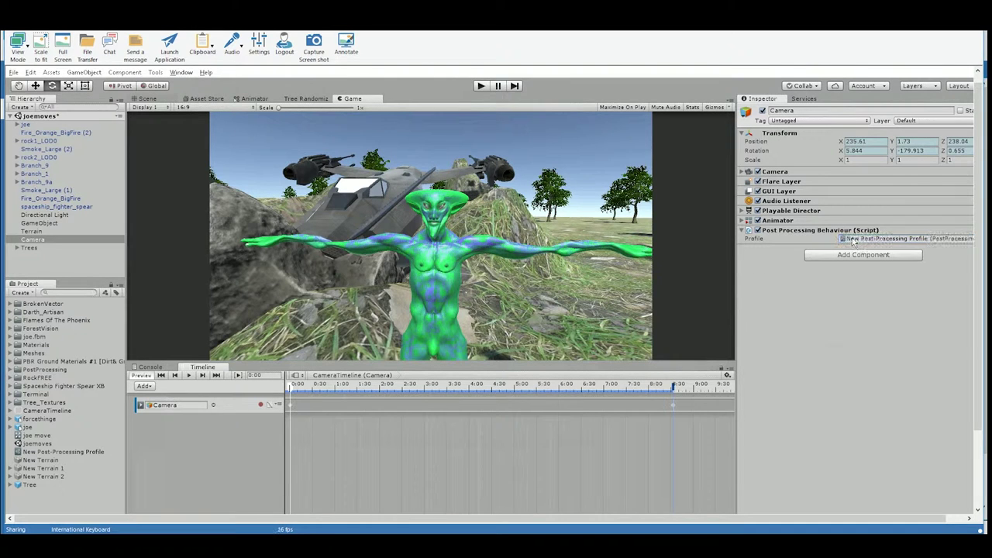
Enable Vignette in the New Post-Processing Profile, set its intensity to 0.45 and collapse its settings.
click(46, 452)
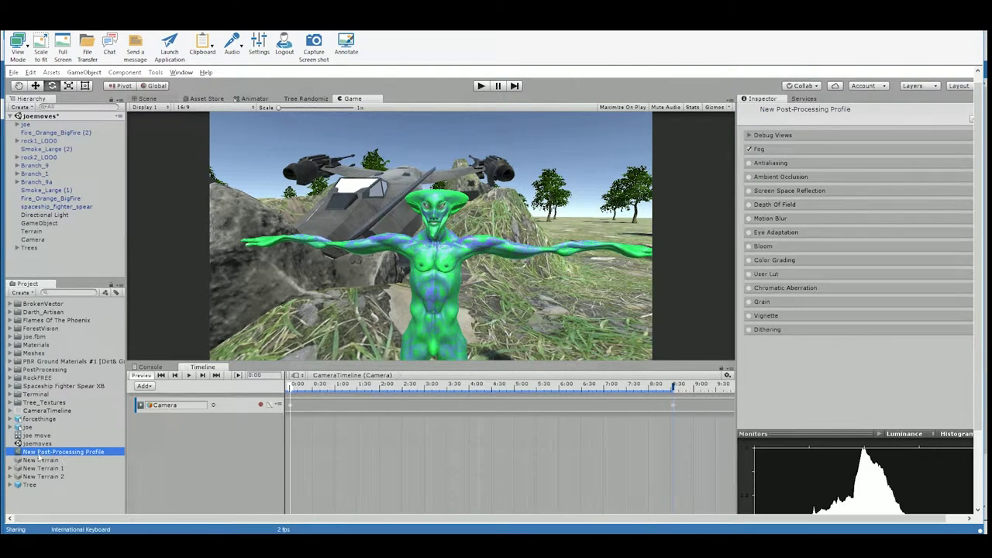
click(760, 316)
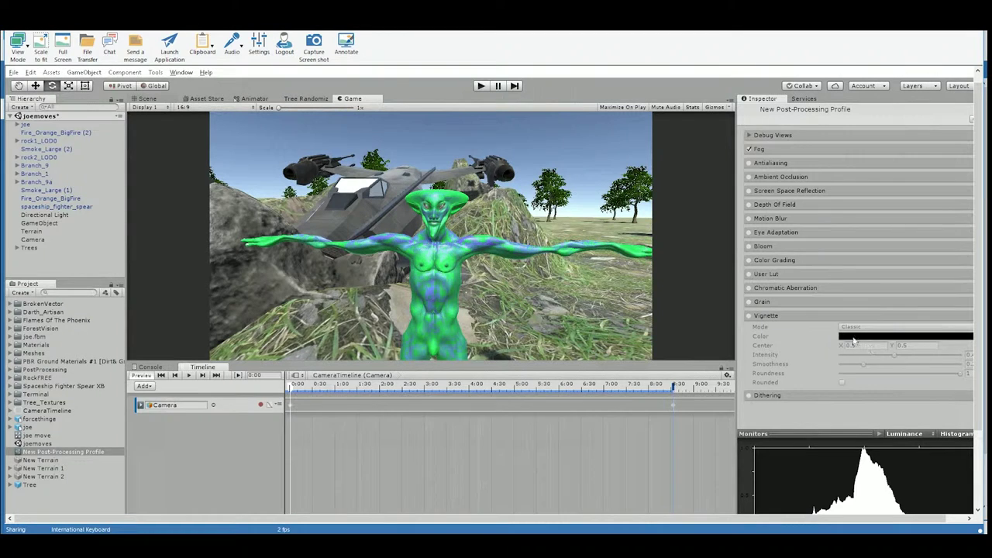
click(749, 316)
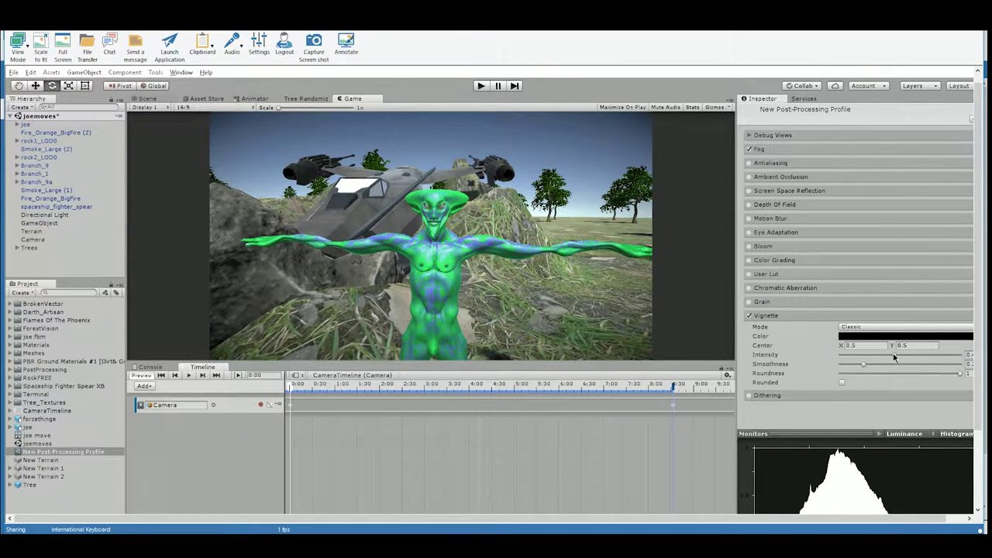
drag(894, 355, 874, 380)
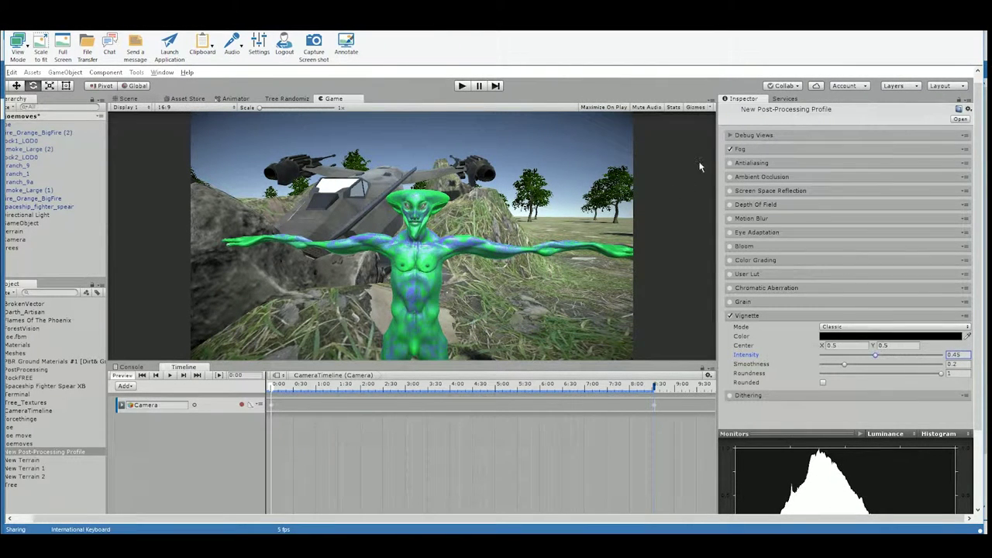
click(773, 316)
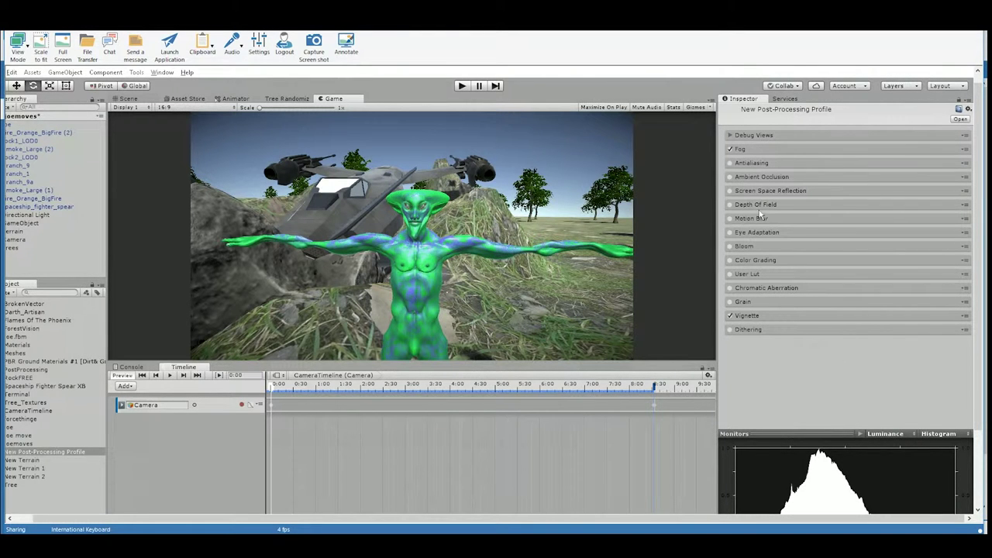
Enable Ambient Occlusion in the post-processing profile and set its intensity to 2.56.
click(743, 178)
click(730, 178)
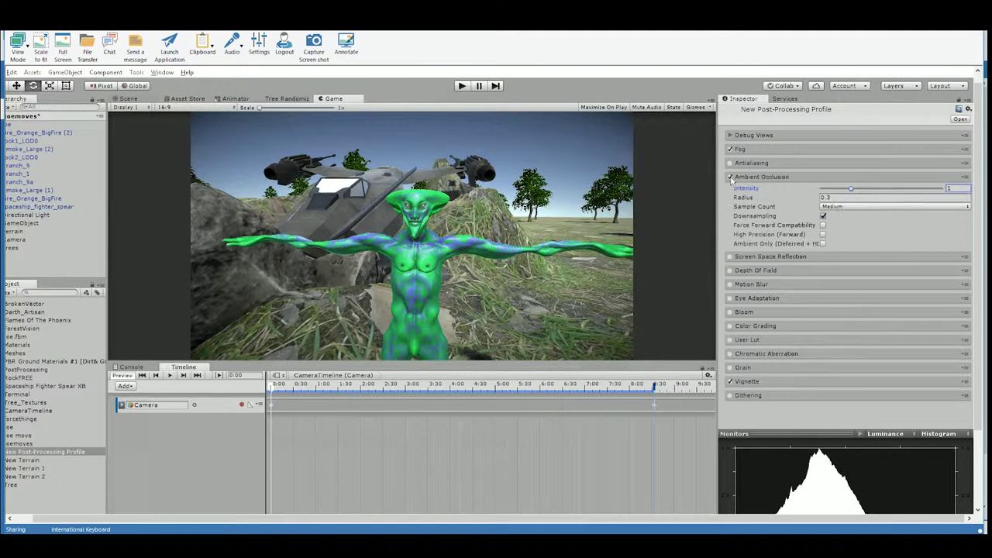
mouse_move(855, 191)
mouse_down()
mouse_move(841, 190)
mouse_move(886, 198)
mouse_move(855, 196)
mouse_move(881, 207)
mouse_move(840, 208)
mouse_move(910, 222)
mouse_move(884, 225)
mouse_up()
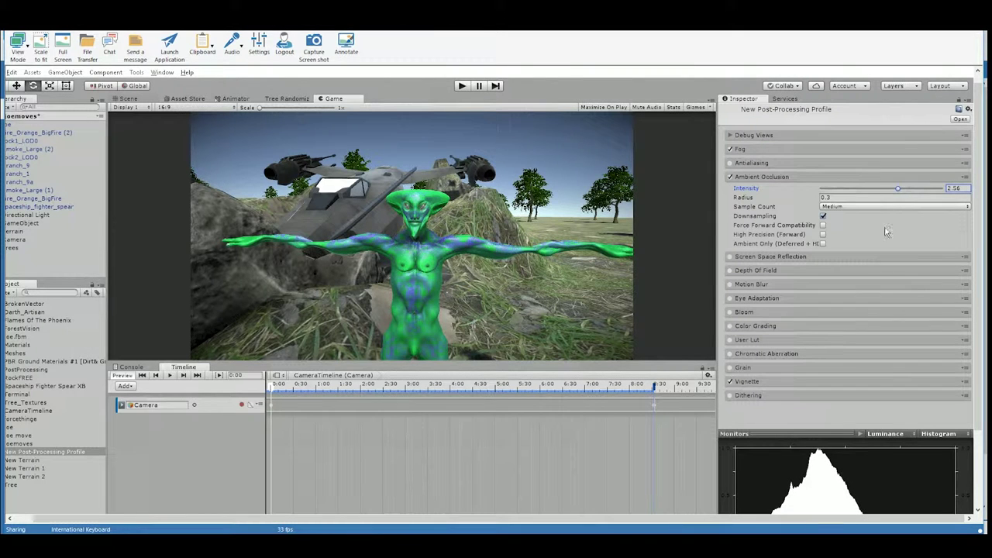
Enable Antialiasing in the profile, switching it off and on repeatedly to compare the image, and leave it on.
click(730, 163)
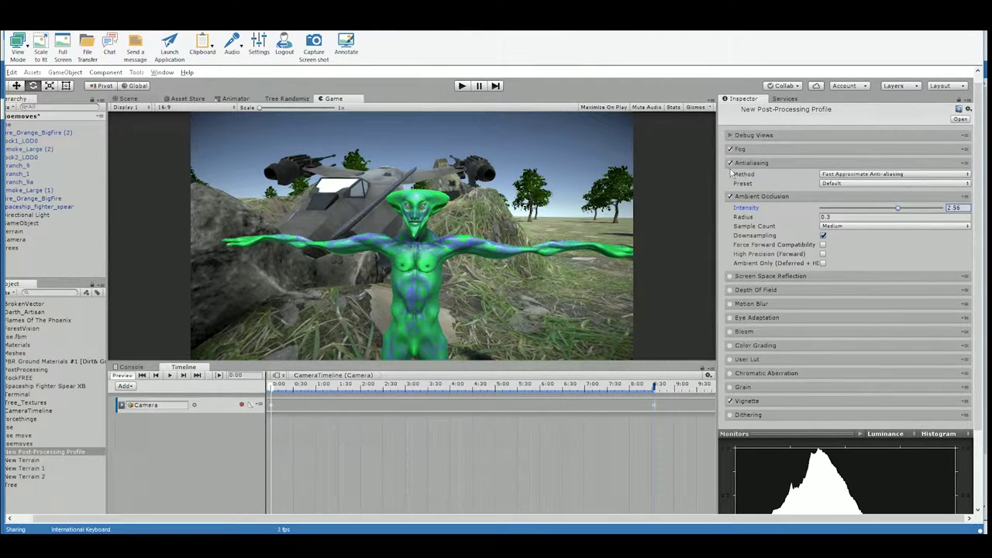
click(730, 163)
click(730, 164)
click(731, 165)
click(730, 164)
click(731, 165)
click(731, 164)
click(731, 164)
click(731, 164)
click(731, 164)
click(731, 164)
click(731, 165)
click(731, 164)
click(731, 165)
click(731, 164)
click(731, 164)
click(731, 165)
click(730, 164)
click(731, 164)
click(731, 164)
click(731, 164)
click(731, 164)
click(731, 164)
Expand the Screen Space Reflection settings, try the effect on and off, and collapse them again.
click(783, 277)
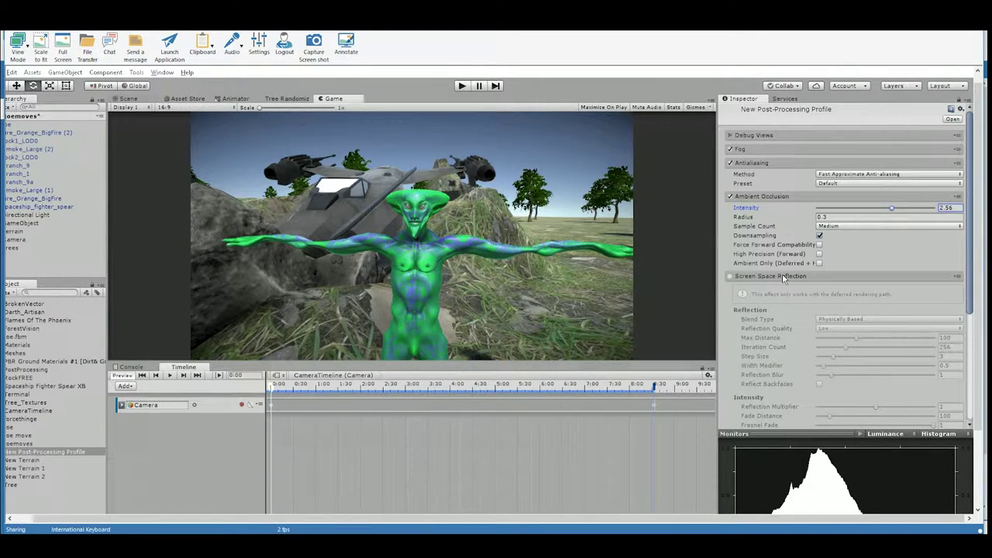
click(730, 277)
click(730, 277)
click(790, 277)
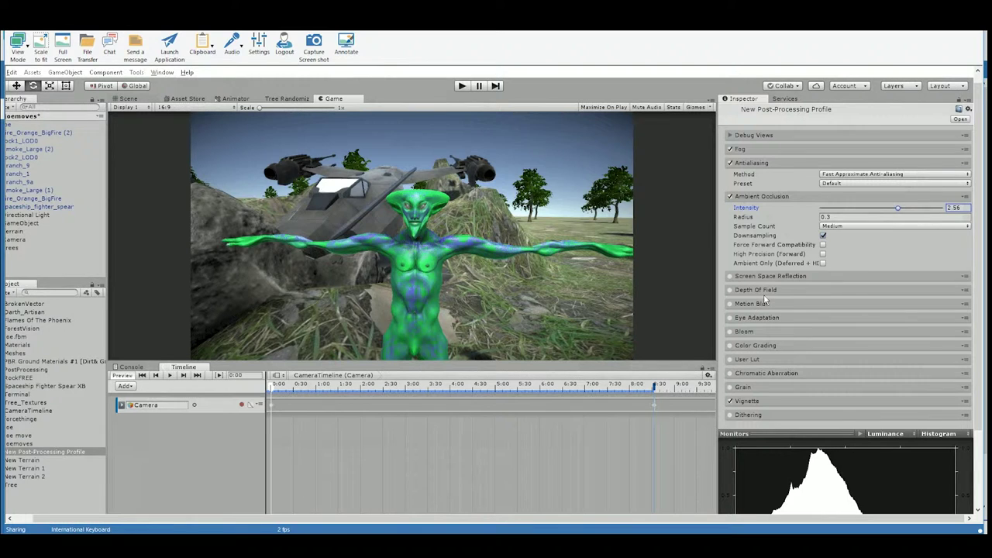
Enable Depth Of Field in the profile, set its focal length to 107 mm and its kernel size to Large.
click(766, 292)
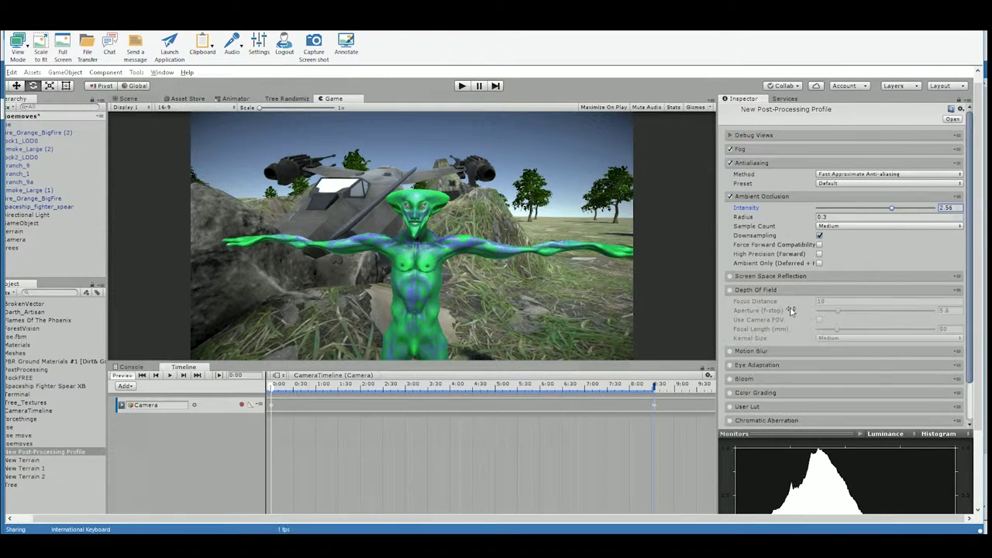
click(730, 291)
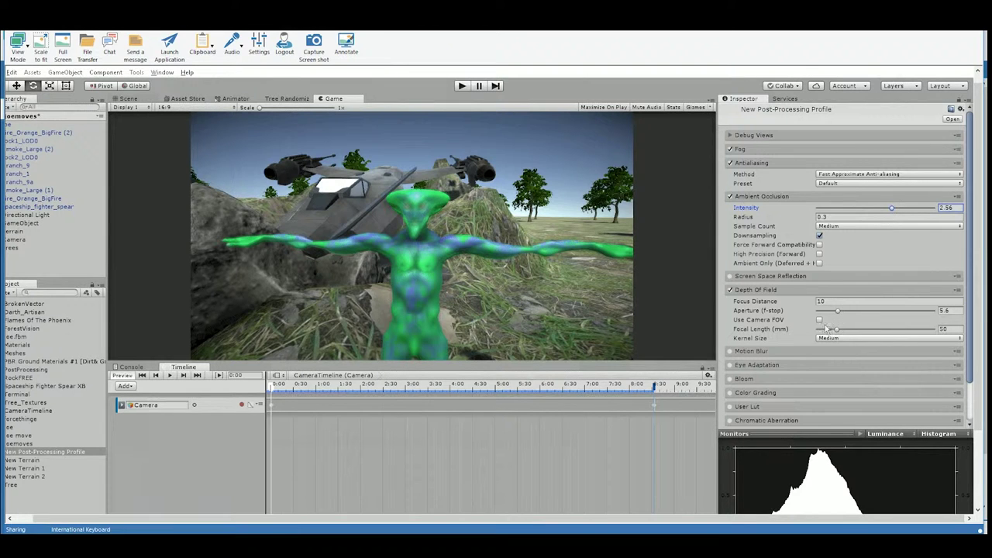
drag(837, 332, 859, 350)
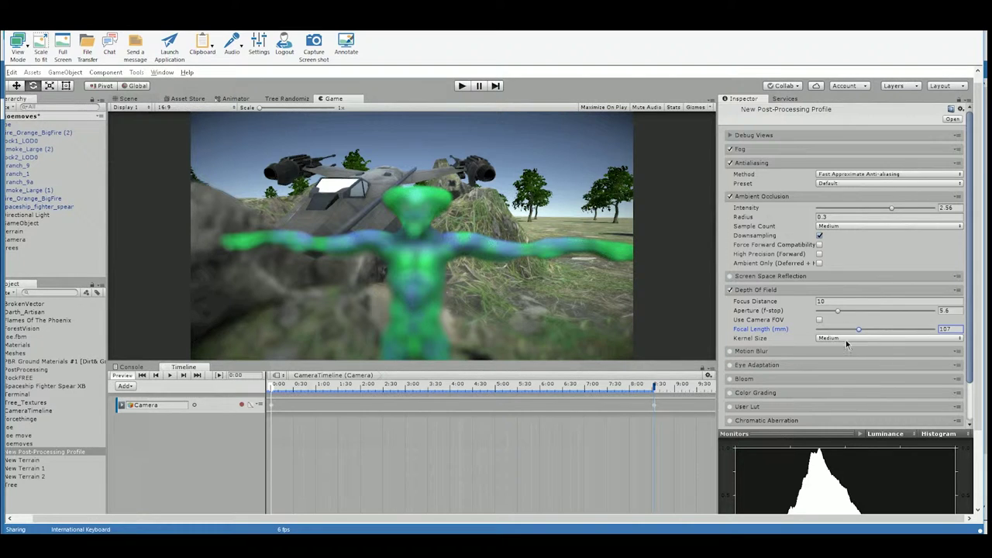
click(844, 338)
click(846, 378)
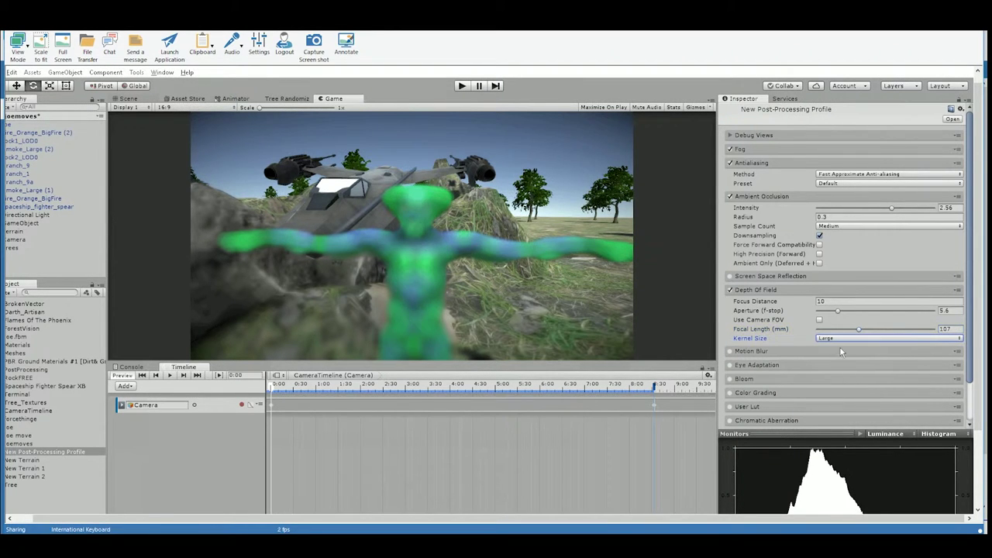
Try Use Camera FOV on and off for Depth Of Field while varying the aperture, and leave the option off.
click(819, 319)
click(819, 319)
click(819, 319)
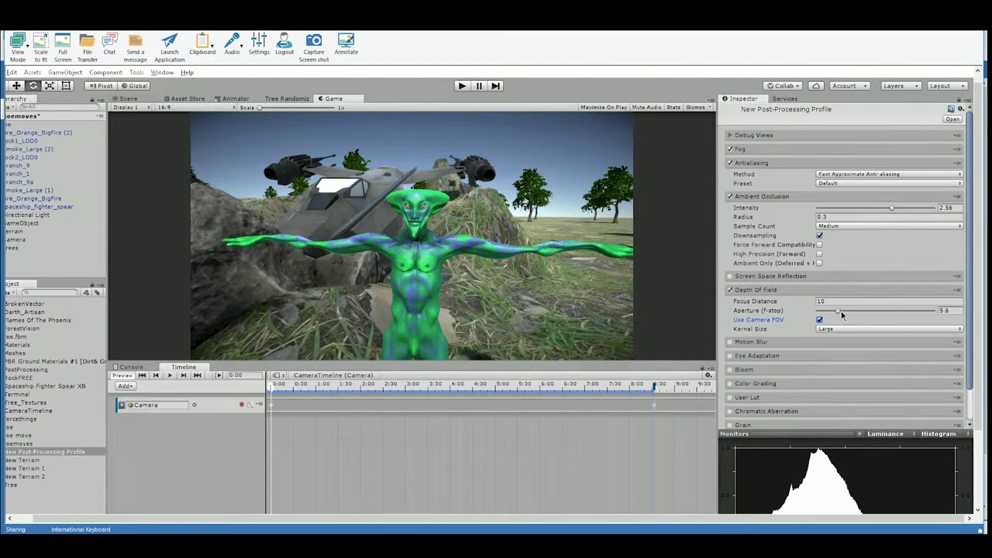
drag(840, 311, 861, 313)
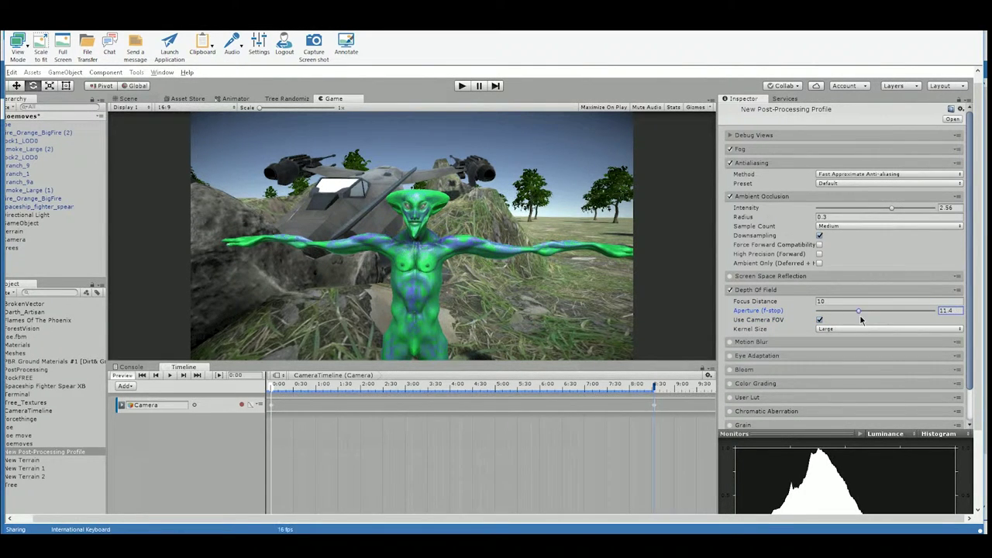
click(819, 319)
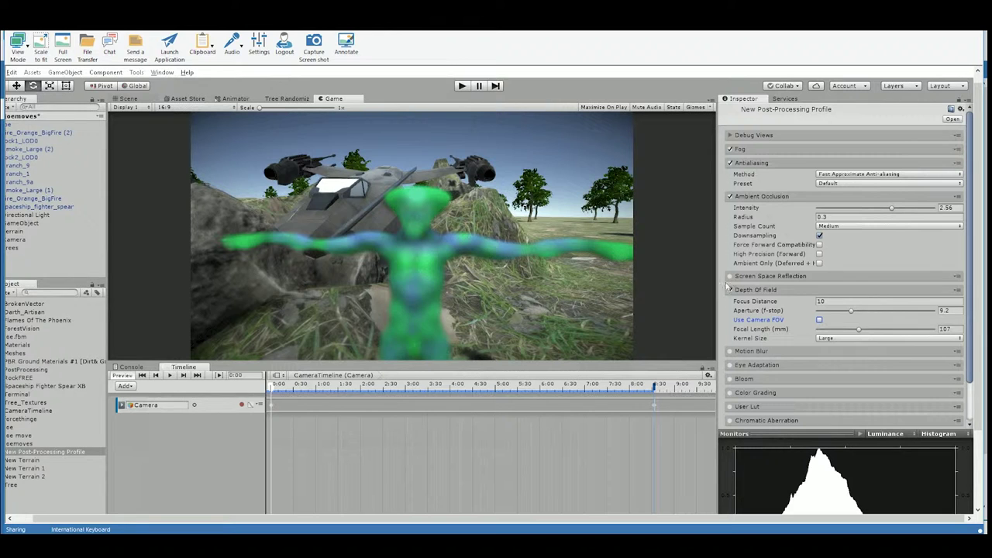
Try a Depth Of Field focal length of 300 mm with an aperture of 18.2.
drag(852, 314, 947, 338)
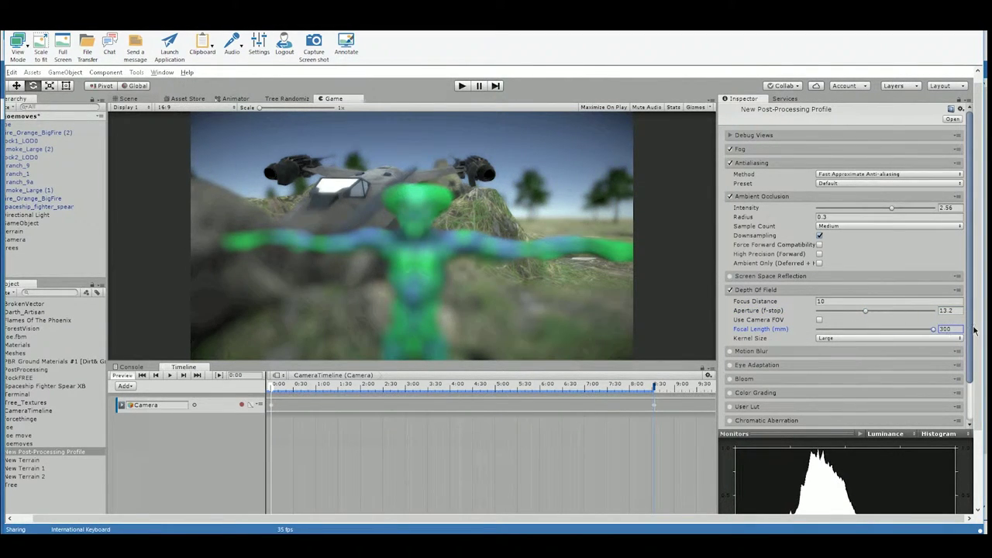
click(940, 329)
mouse_move(866, 311)
mouse_down()
mouse_move(842, 314)
mouse_move(924, 311)
mouse_move(835, 318)
mouse_move(882, 321)
mouse_up()
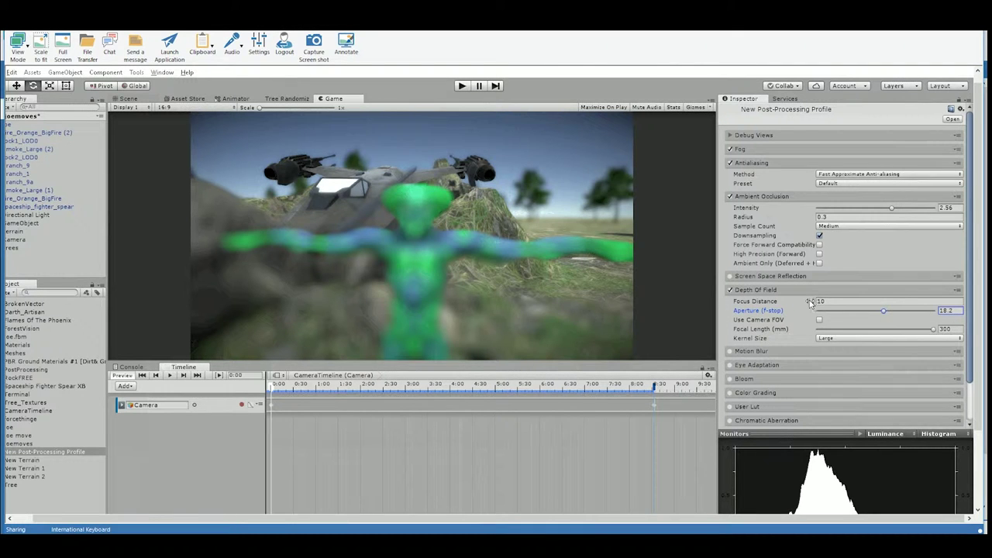
Tune Depth Of Field to focus distance 0.92, aperture 32 and focal length 98 mm, and collapse its settings.
drag(810, 301, 659, 323)
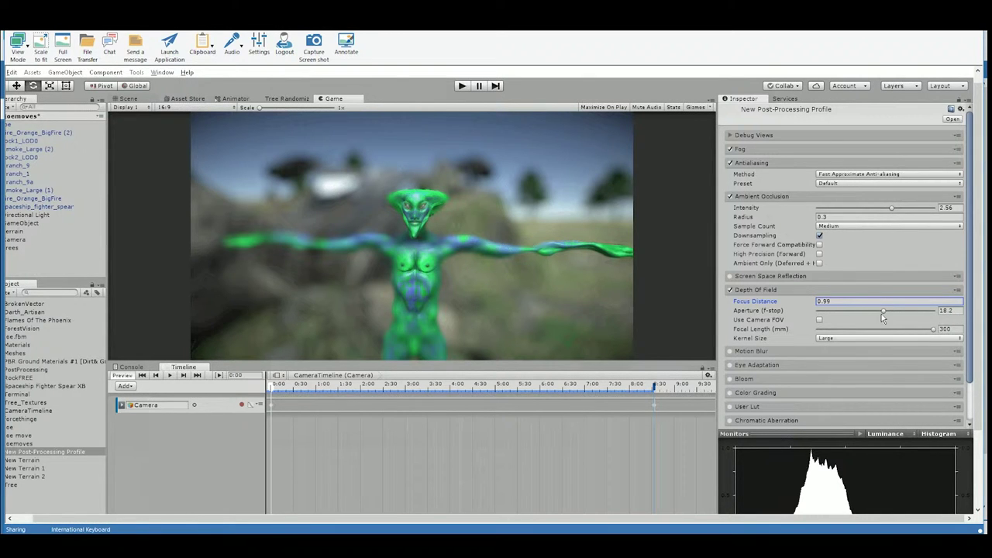
drag(879, 310, 868, 342)
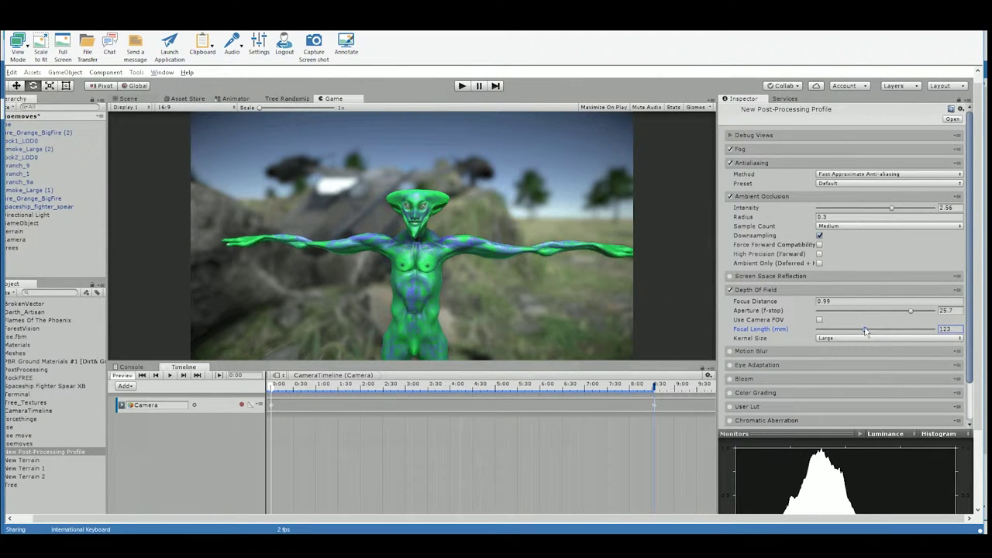
mouse_move(865, 329)
mouse_down()
mouse_move(842, 331)
mouse_move(855, 329)
mouse_up()
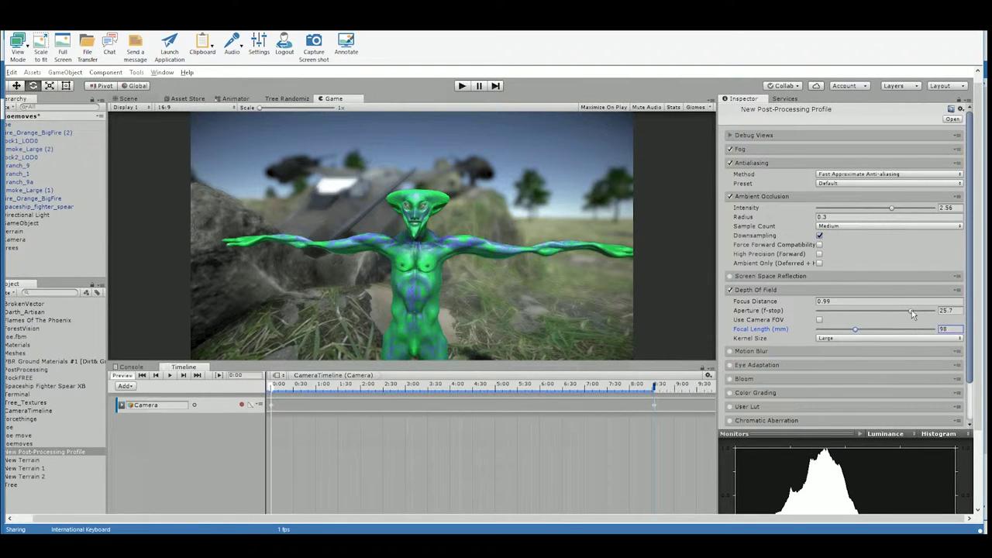
drag(912, 310, 975, 316)
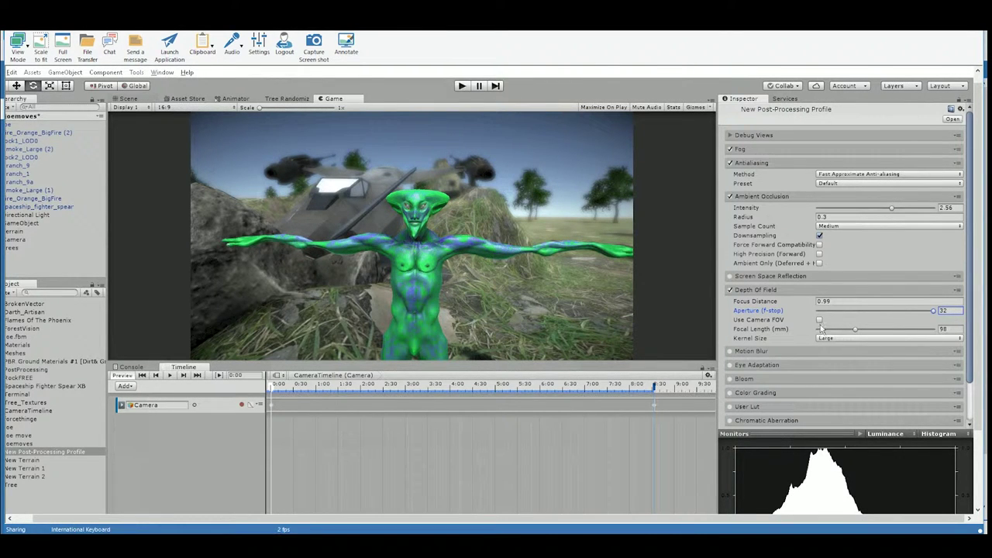
drag(781, 304, 783, 306)
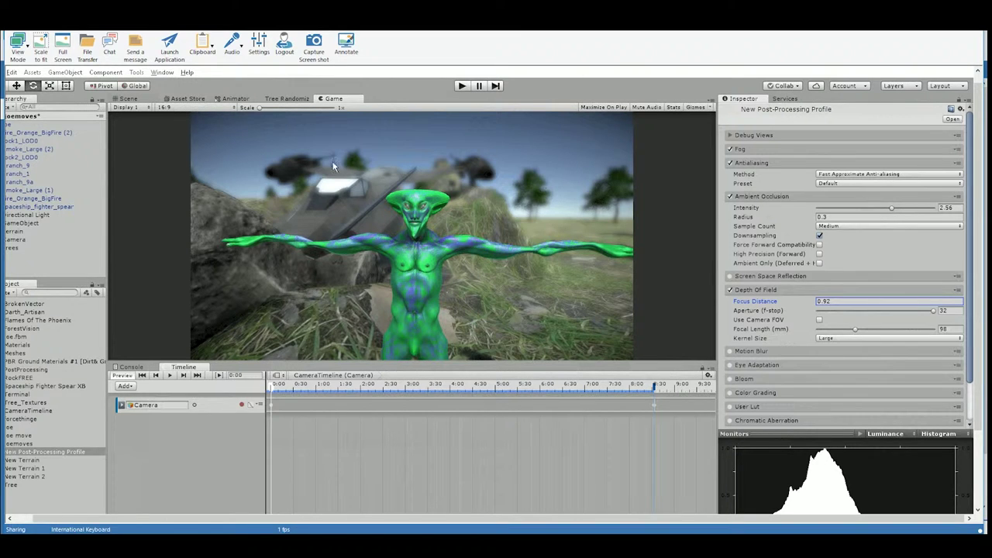
click(749, 292)
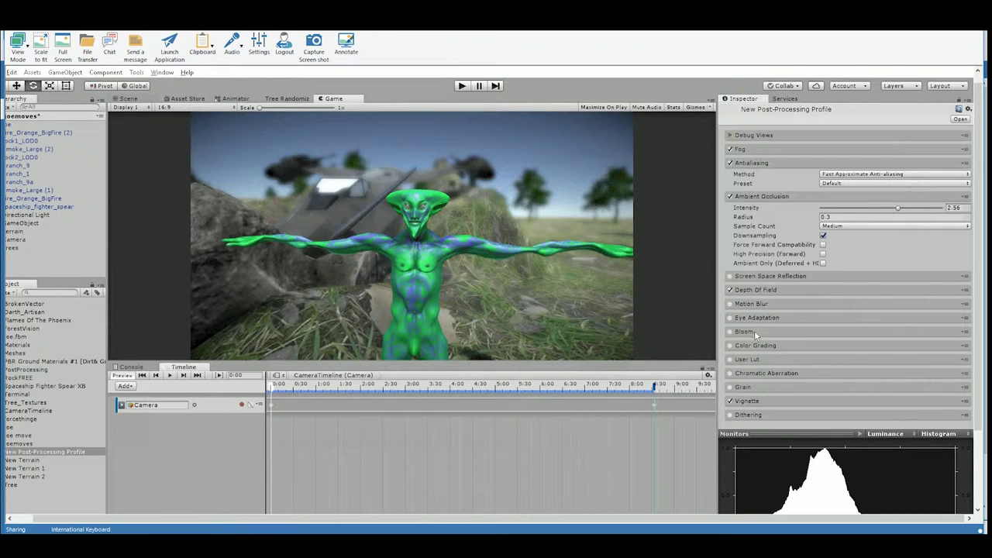
Enable Bloom, set its intensity to 3.7 and soft knee to 0.625, and turn on Anti Flicker.
click(746, 331)
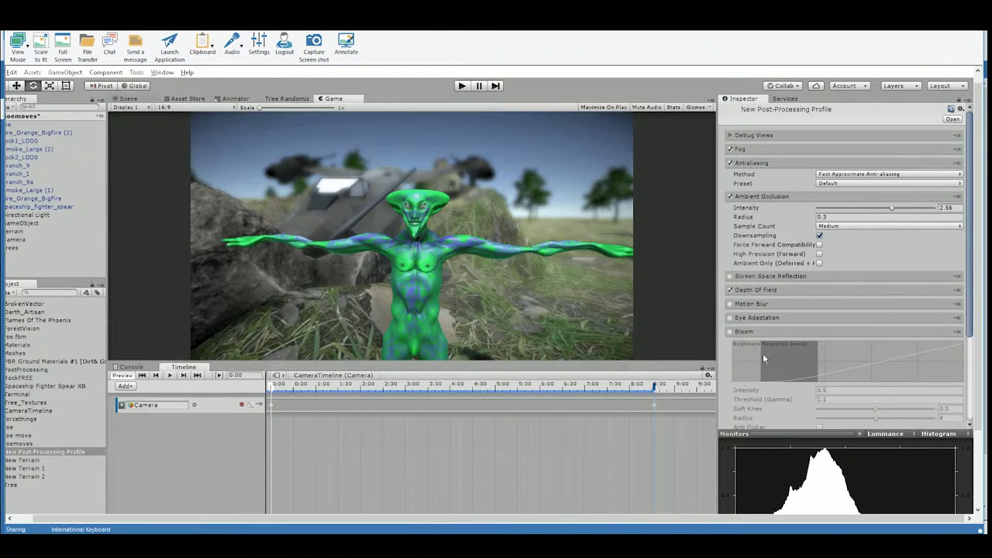
click(730, 332)
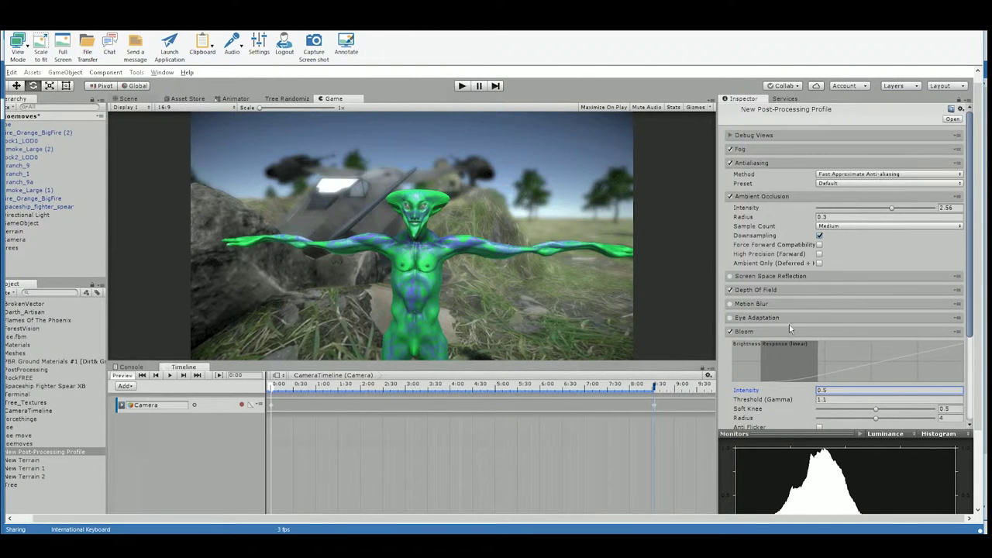
scroll(791, 329, down, 3)
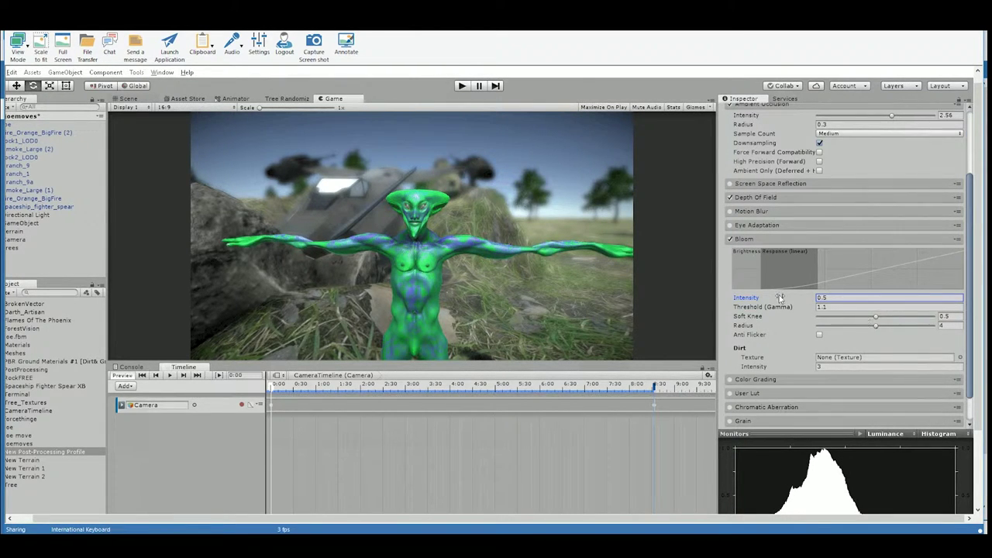
drag(759, 300, 888, 283)
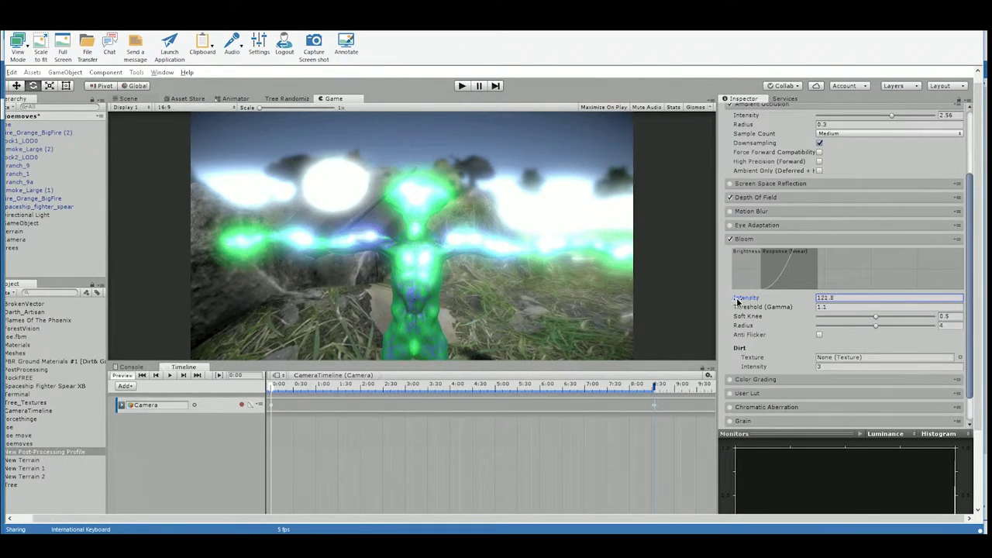
drag(762, 302, 577, 293)
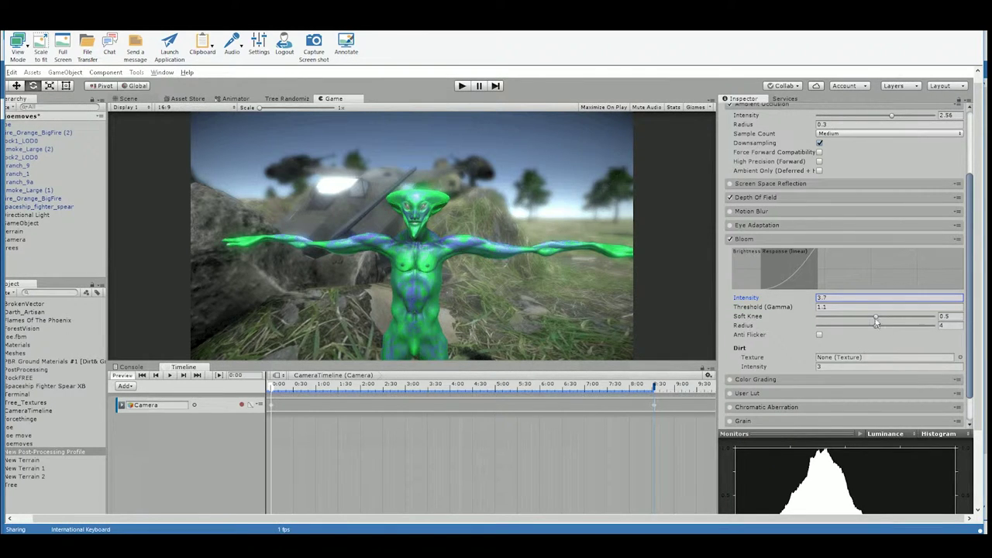
mouse_move(876, 319)
mouse_down()
mouse_move(905, 326)
mouse_move(889, 333)
mouse_up()
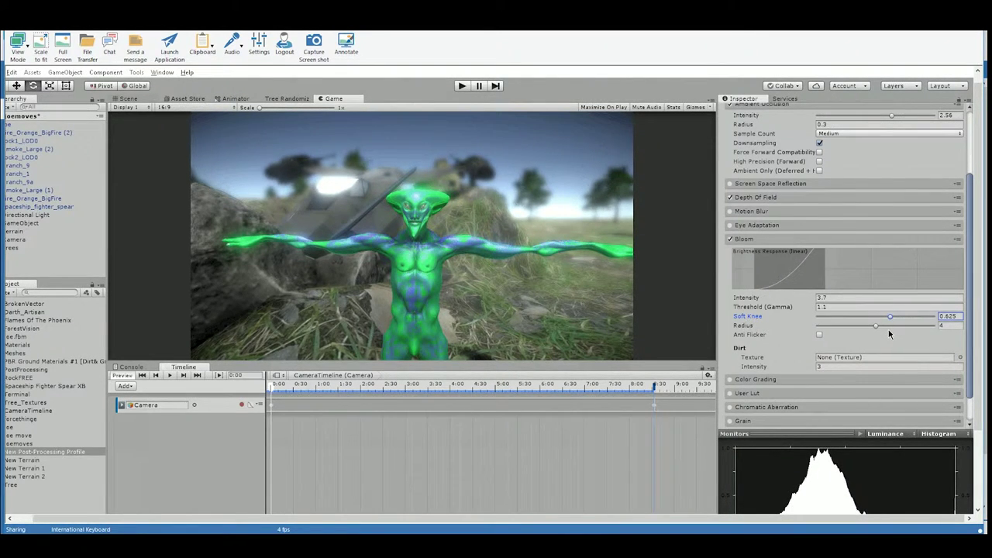
click(819, 335)
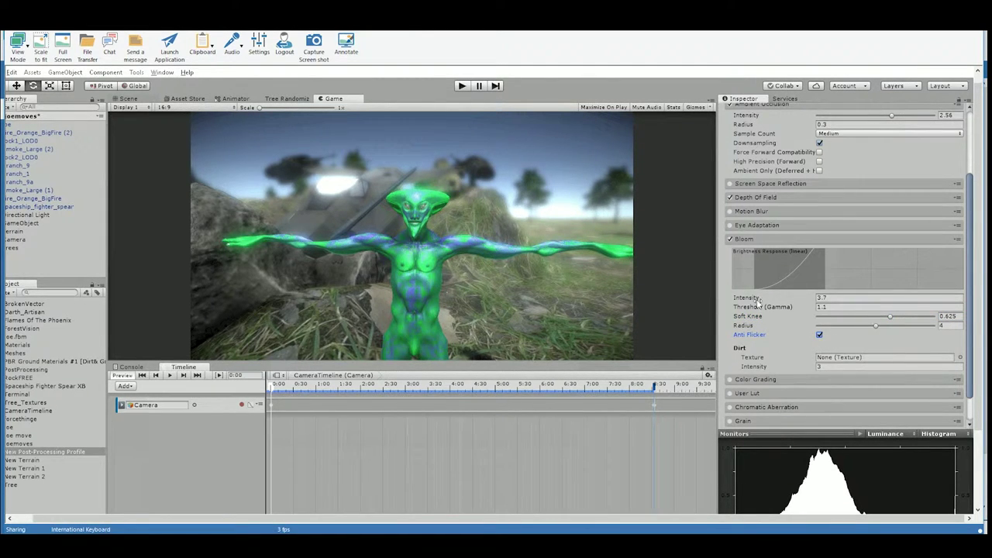
Reduce the Bloom intensity to 0.94 and the threshold to 0.9, and collapse the Bloom settings.
mouse_move(758, 300)
mouse_down()
mouse_move(785, 305)
mouse_move(746, 302)
mouse_up()
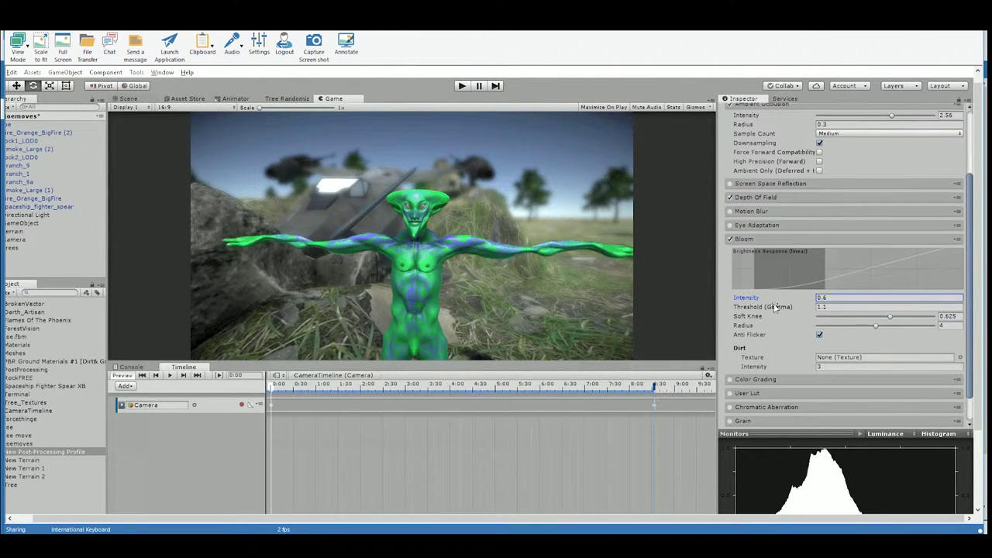
mouse_move(758, 308)
mouse_down()
mouse_move(798, 316)
mouse_move(762, 310)
mouse_move(781, 303)
mouse_move(766, 303)
mouse_up()
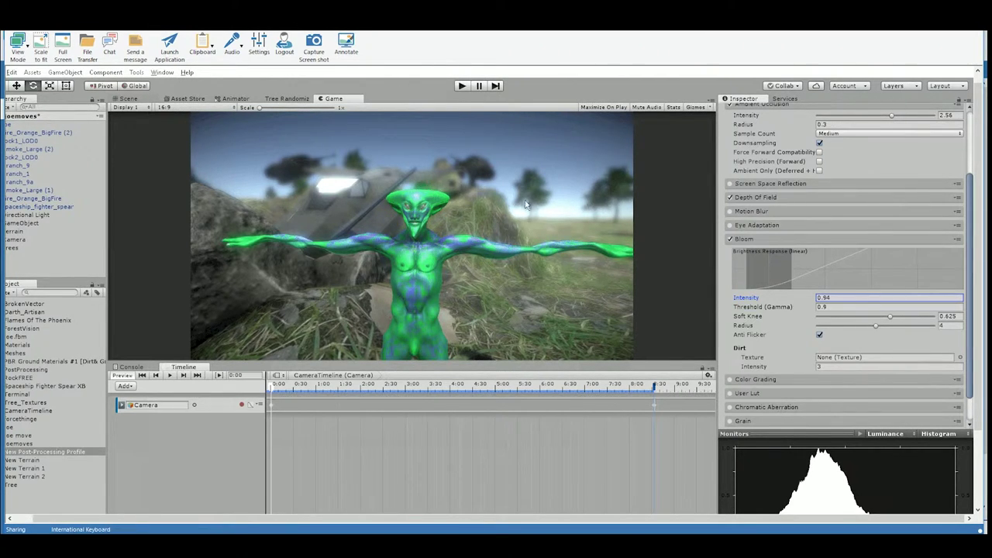
click(779, 240)
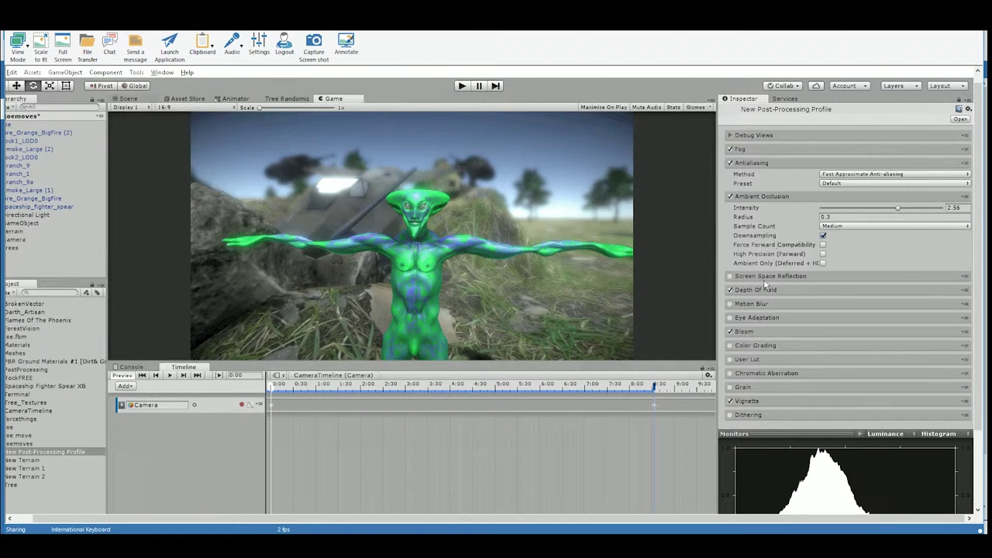
Enable Chromatic Aberration, compare strong and weak intensities in the image, and leave the intensity at 0.288.
click(756, 375)
scroll(744, 360, down, 1)
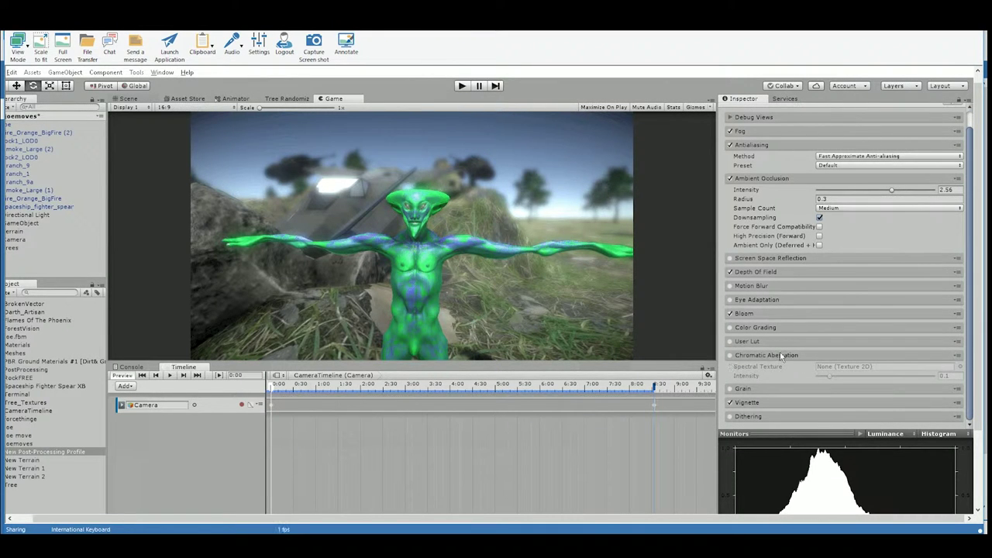
click(729, 356)
drag(830, 373, 974, 362)
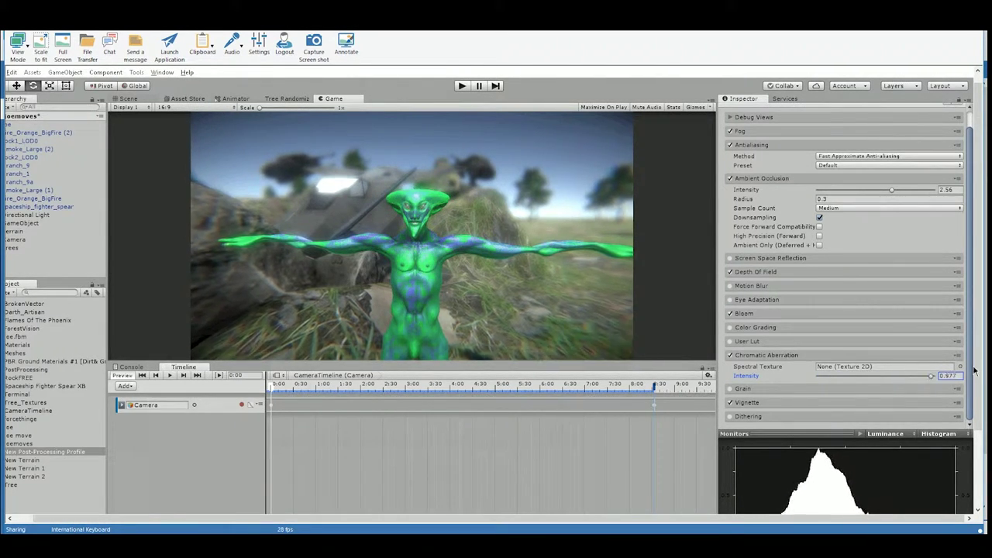
click(837, 375)
mouse_move(876, 367)
mouse_down()
mouse_move(899, 366)
mouse_move(898, 378)
mouse_move(836, 375)
mouse_move(920, 368)
mouse_move(888, 362)
mouse_up()
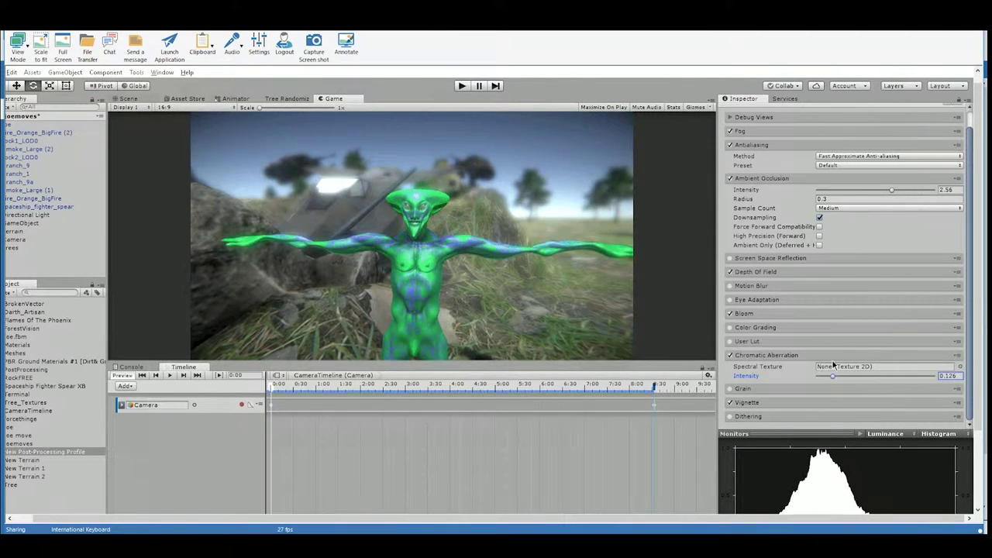
text(0)
drag(824, 375, 865, 376)
click(866, 376)
drag(866, 376, 880, 376)
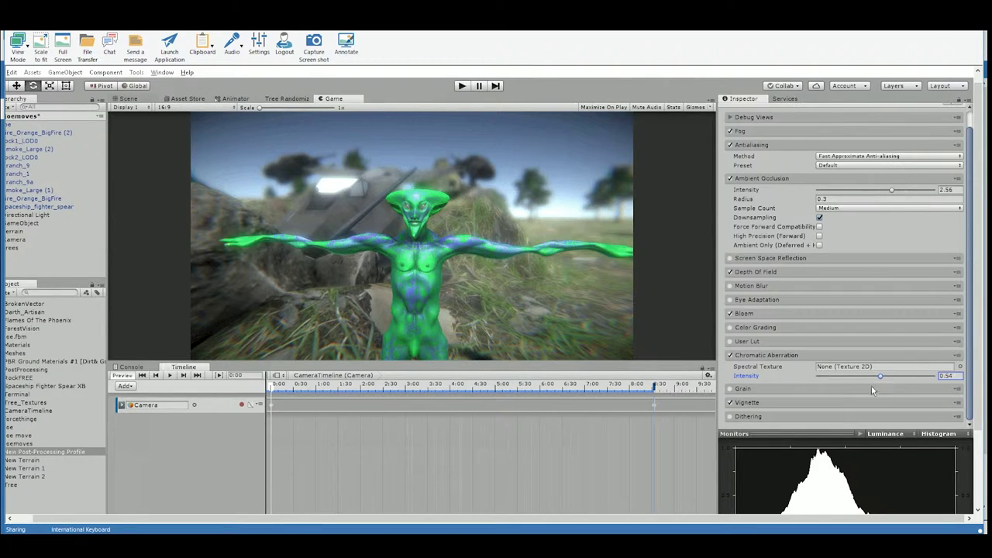
drag(879, 377, 852, 381)
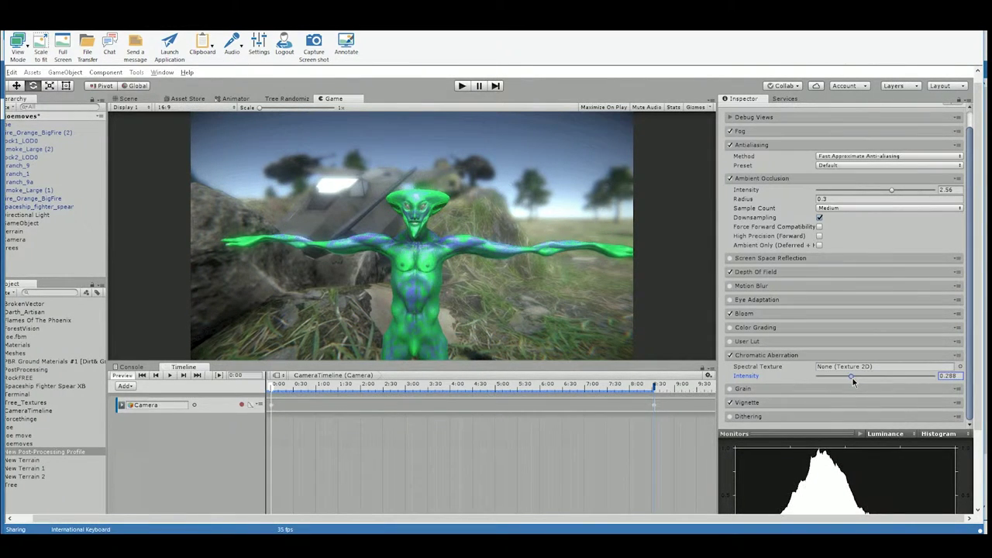
Try the Grain effect with its intensity lowered to about 0.08, and switch Grain off again.
click(751, 389)
scroll(756, 402, down, 2)
click(733, 351)
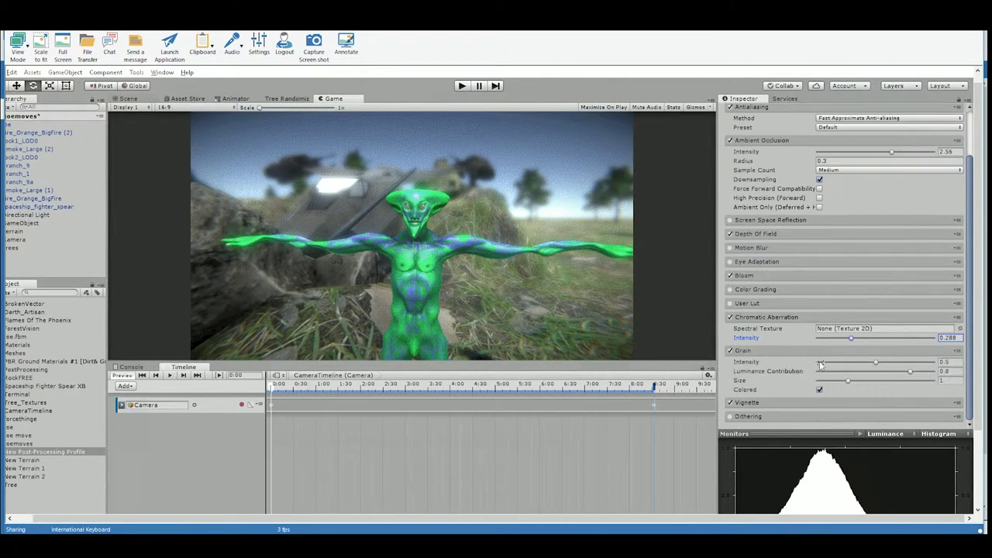
click(880, 364)
drag(882, 364, 826, 398)
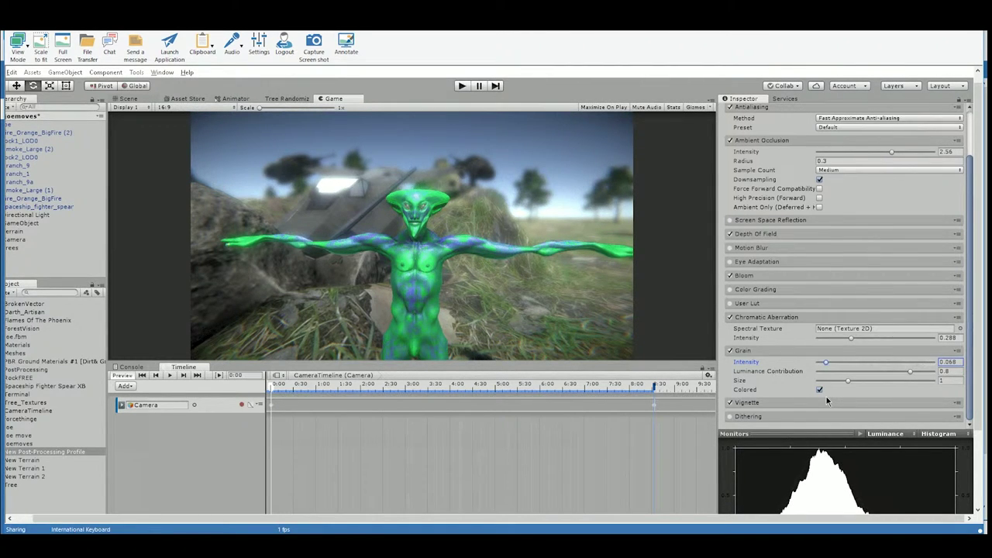
click(730, 351)
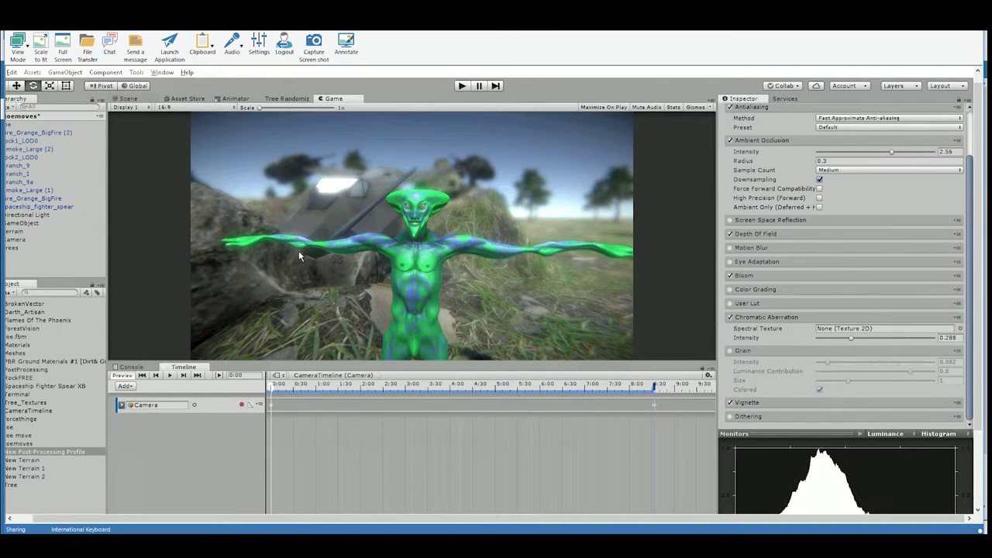
scroll(774, 239, up, 3)
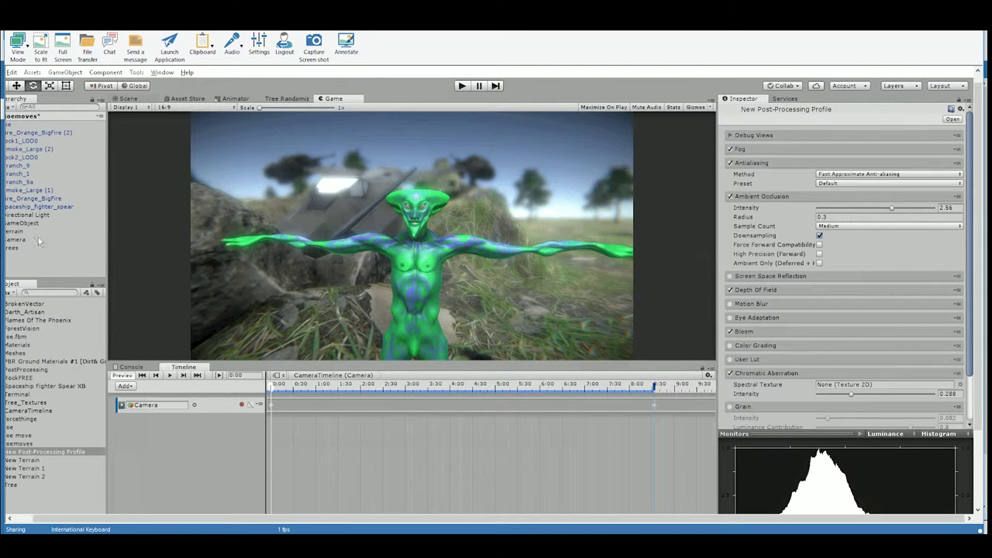
click(7, 518)
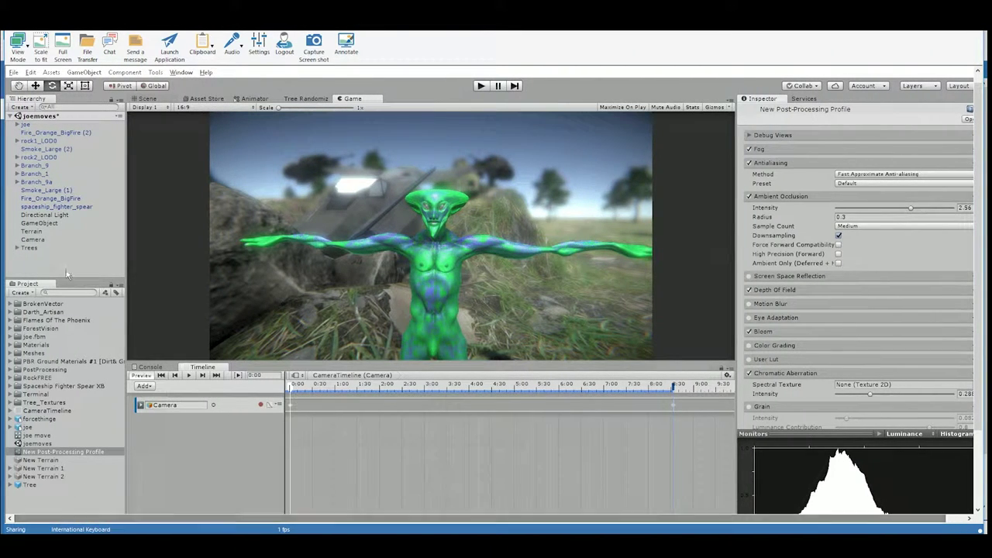
Switch the Camera's Post Processing Behaviour off and on repeatedly to compare the image with and without effects, leaving it enabled.
click(33, 239)
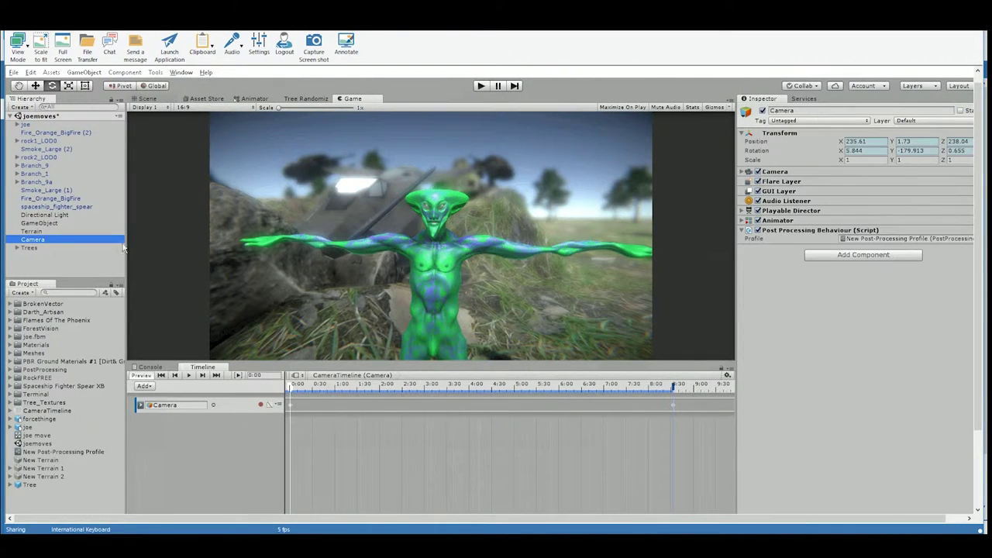
click(759, 231)
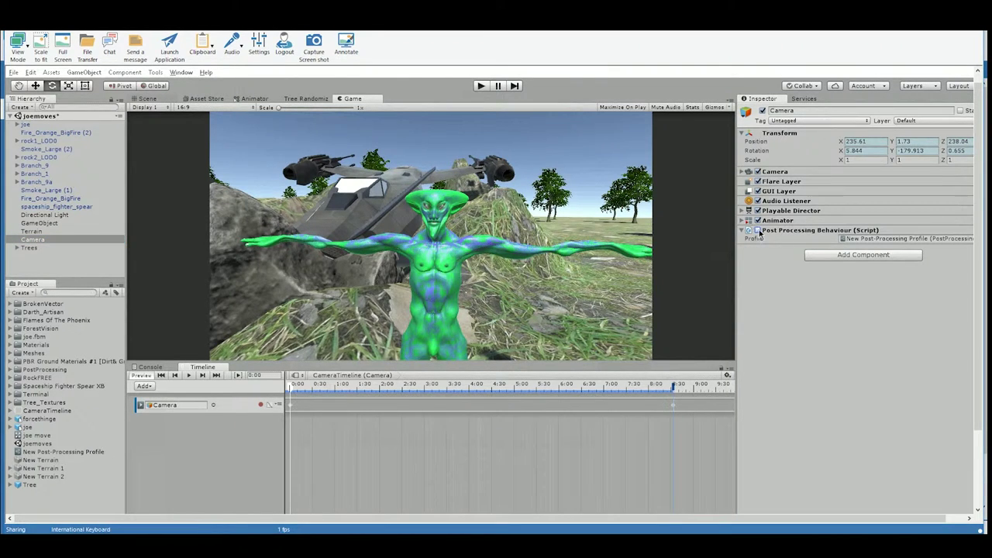
click(759, 231)
click(759, 231)
click(759, 231)
click(759, 231)
click(759, 231)
click(759, 231)
click(759, 231)
click(759, 231)
click(759, 231)
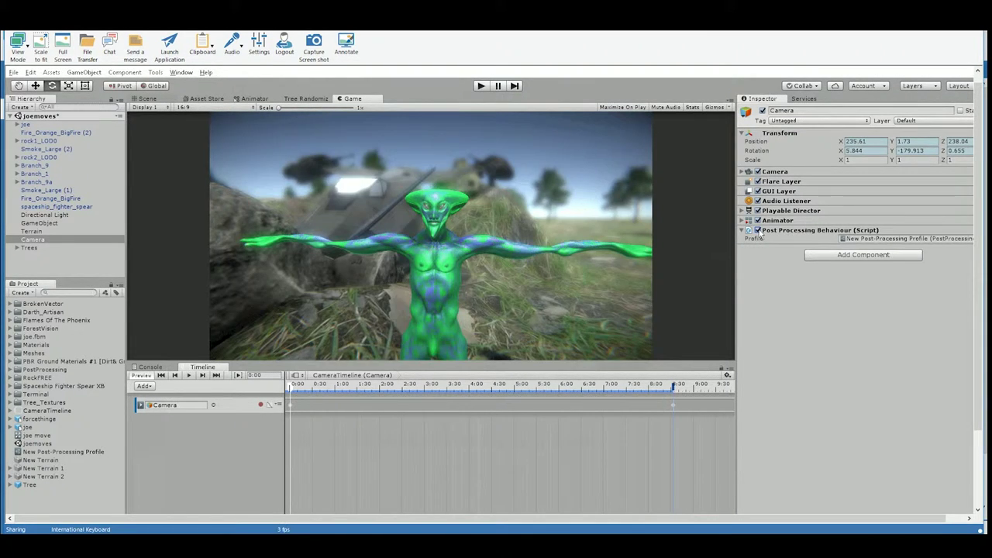
Preview the Camera's timeline animation with the effects on, and run the scene in Play mode to watch the shot.
click(189, 376)
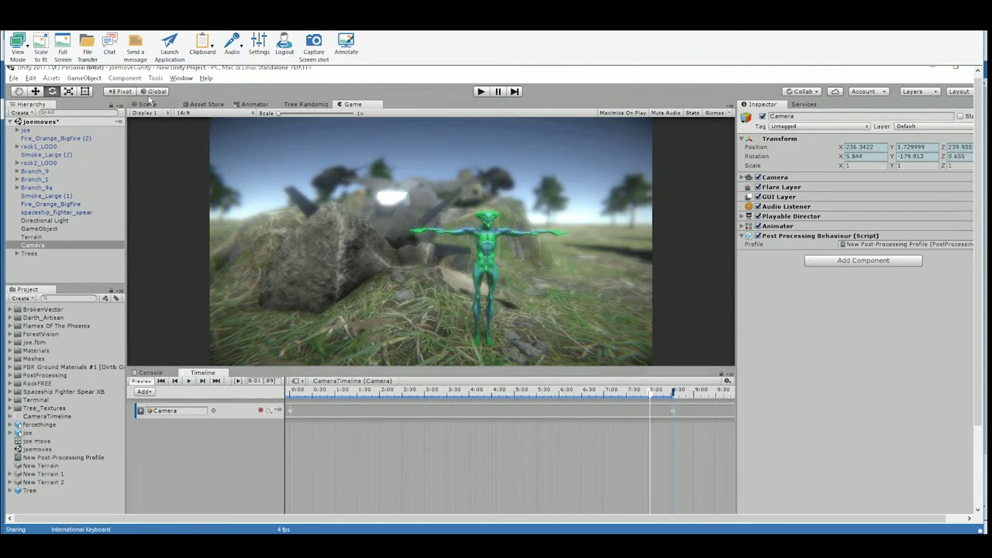
click(478, 93)
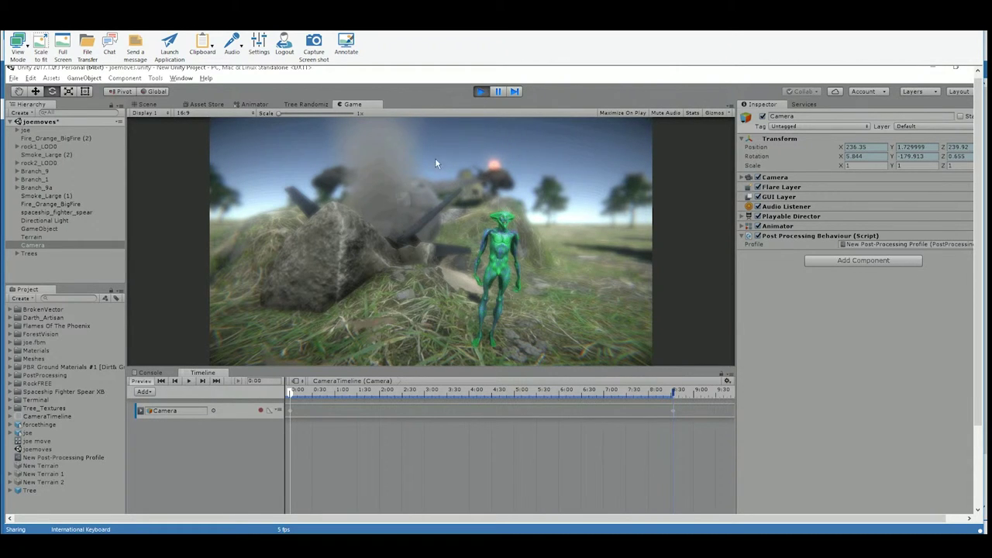
click(480, 91)
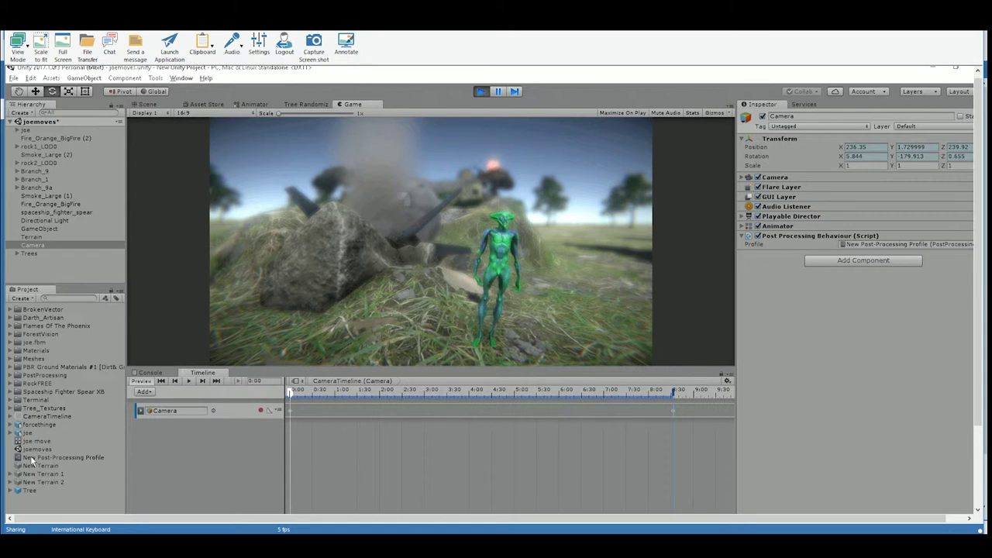
Review the effects in New Post-Processing Profile and the Camera's components while the scene runs.
click(74, 456)
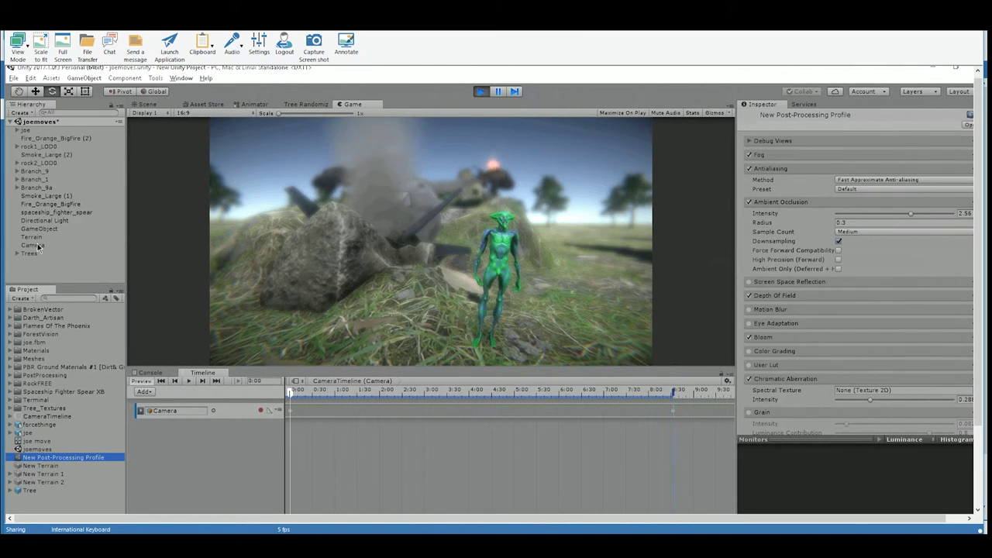
click(564, 290)
click(33, 245)
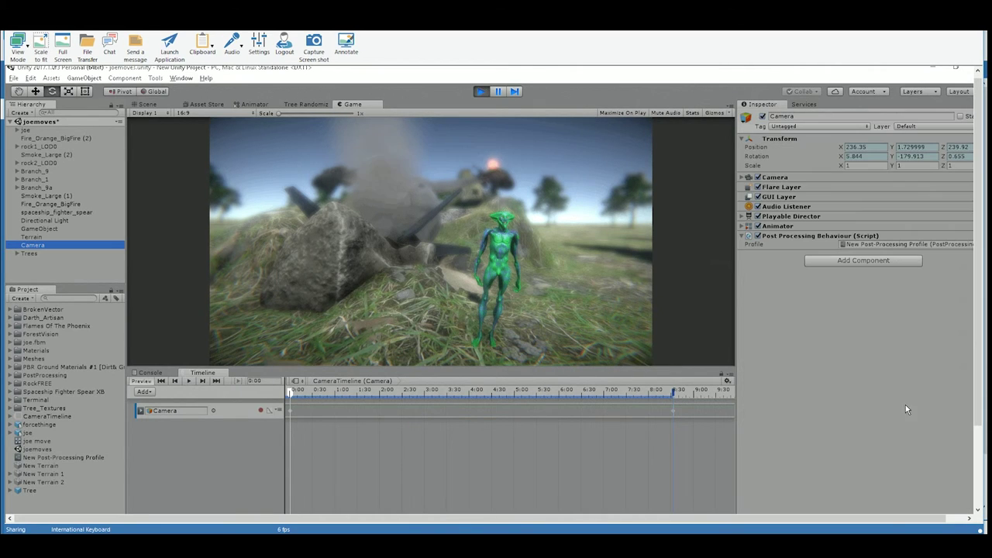